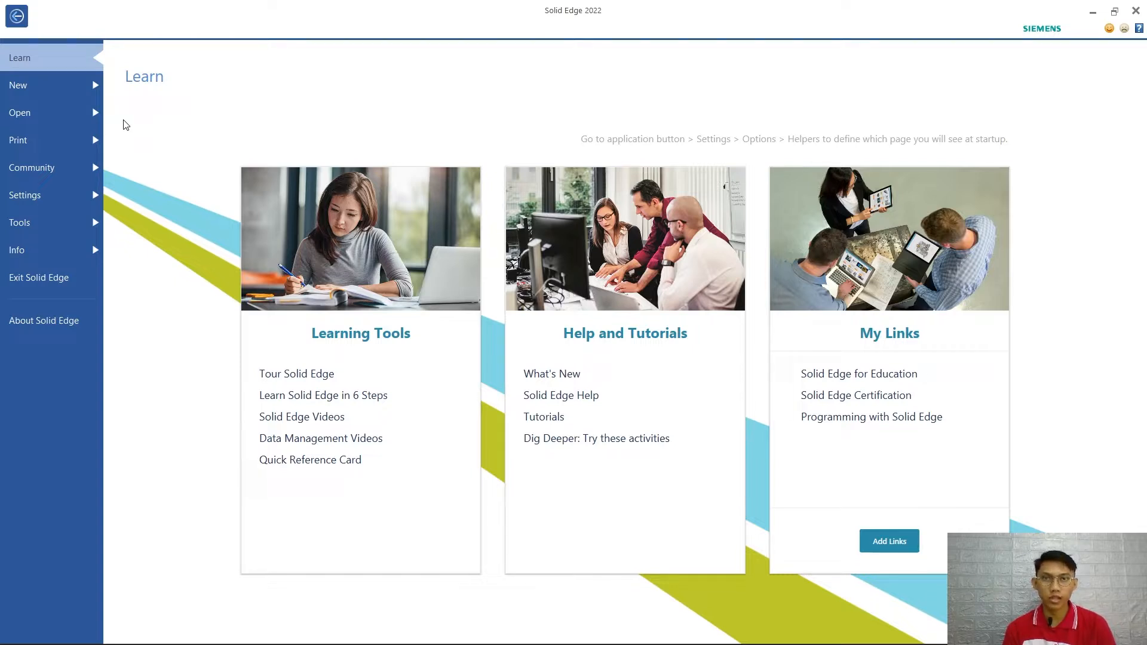
# Open the STL file "Guide-Convergent modeling" from the Convergent Modeling folder using the iso metric part.par template
pyautogui.click(79, 111)
pyautogui.click(184, 156)
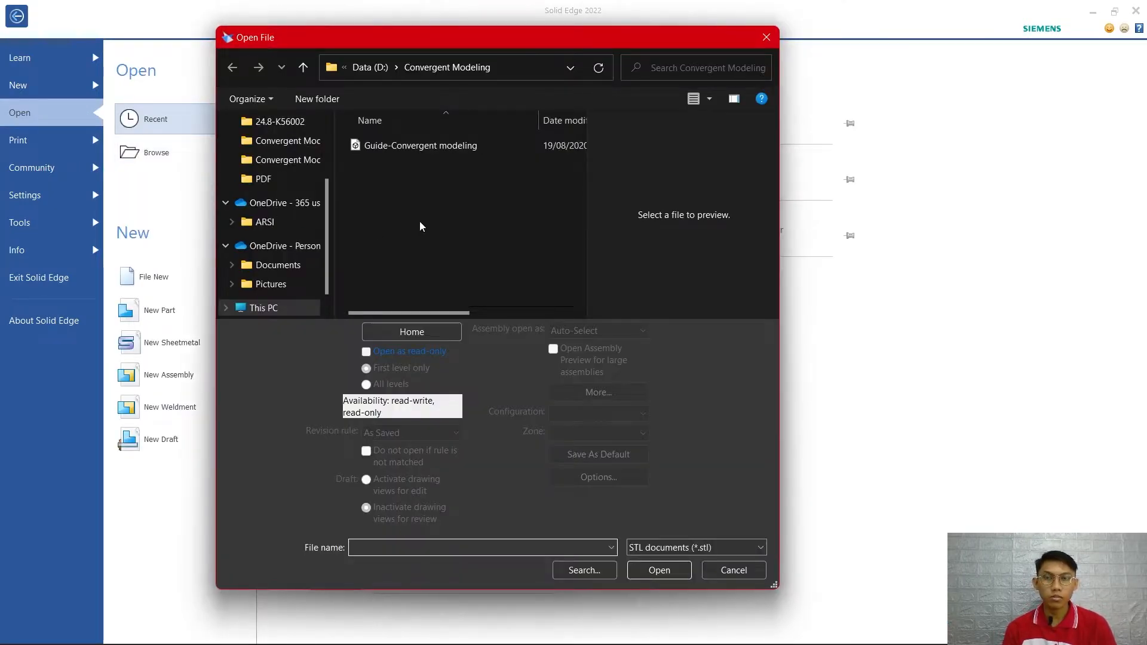
pyautogui.click(442, 148)
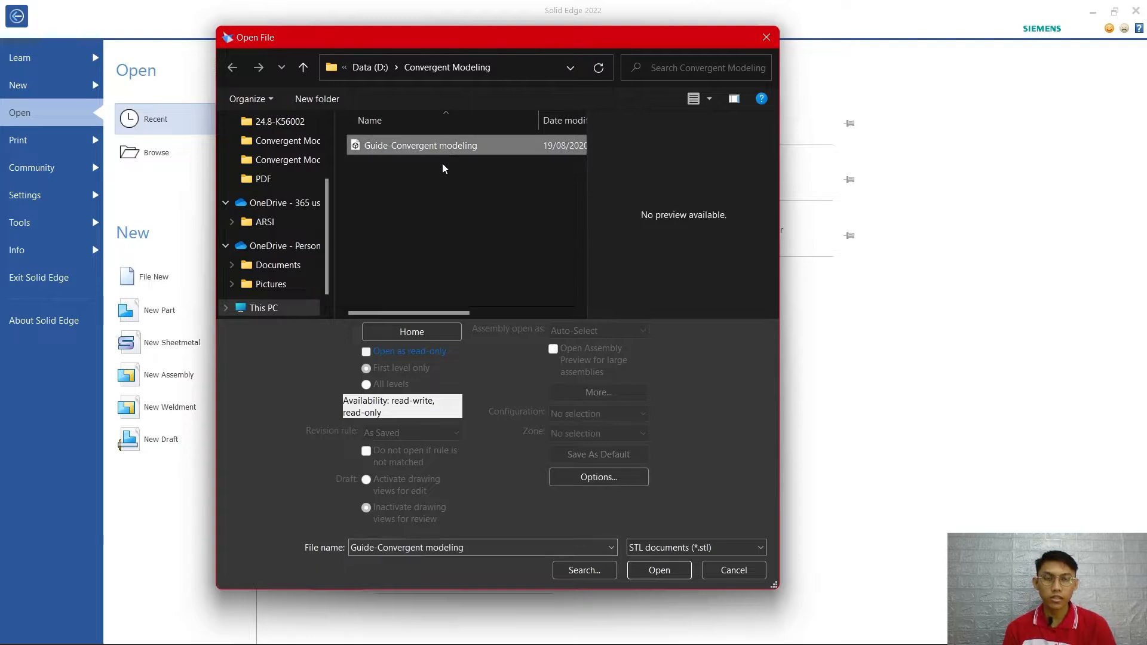
pyautogui.click(661, 571)
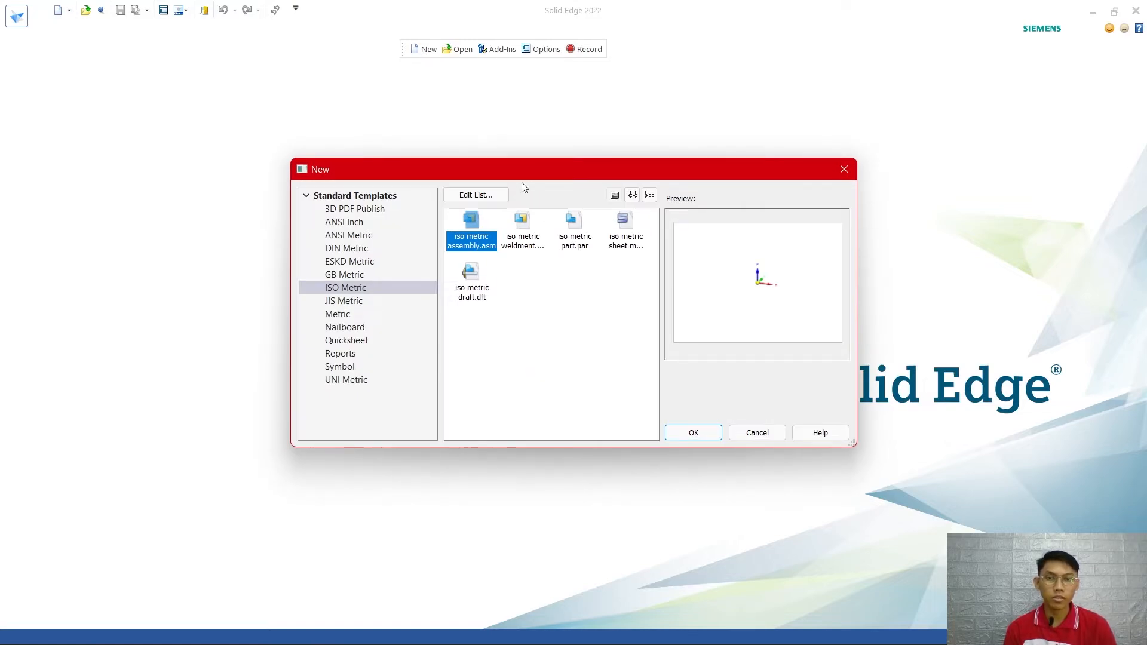
pyautogui.click(570, 233)
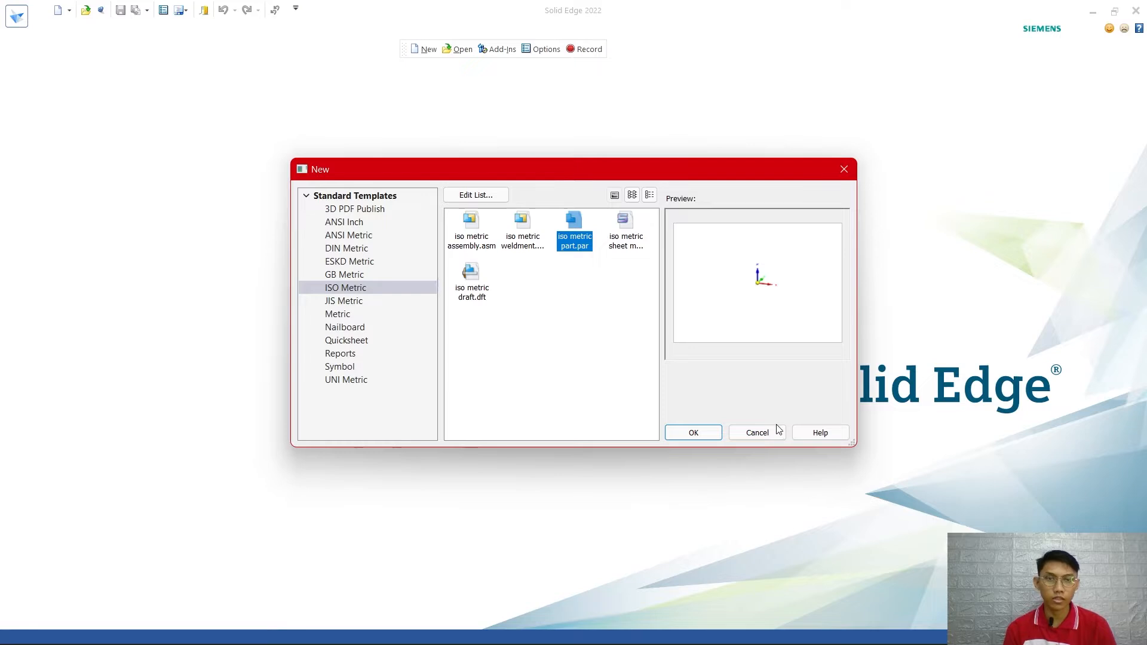
pyautogui.click(691, 433)
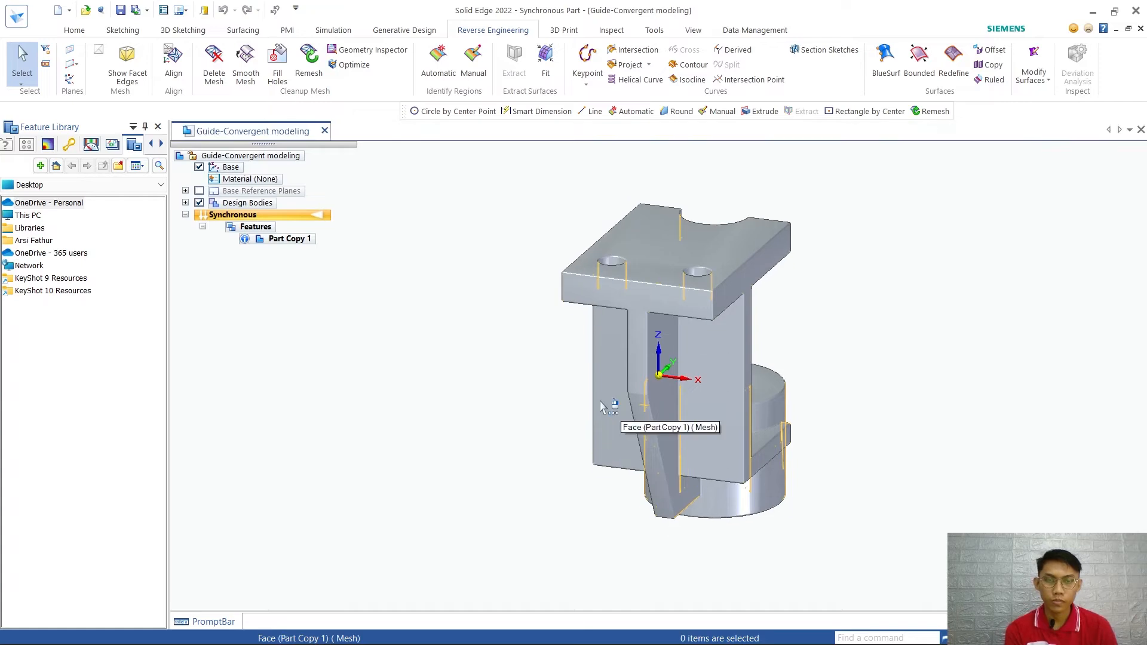
# Examine the imported bracket mesh and its facets in wireframe display, and restore the shaded with visible edges display
pyautogui.moveTo(809, 335); pyautogui.dragTo(801, 287, button='middle')
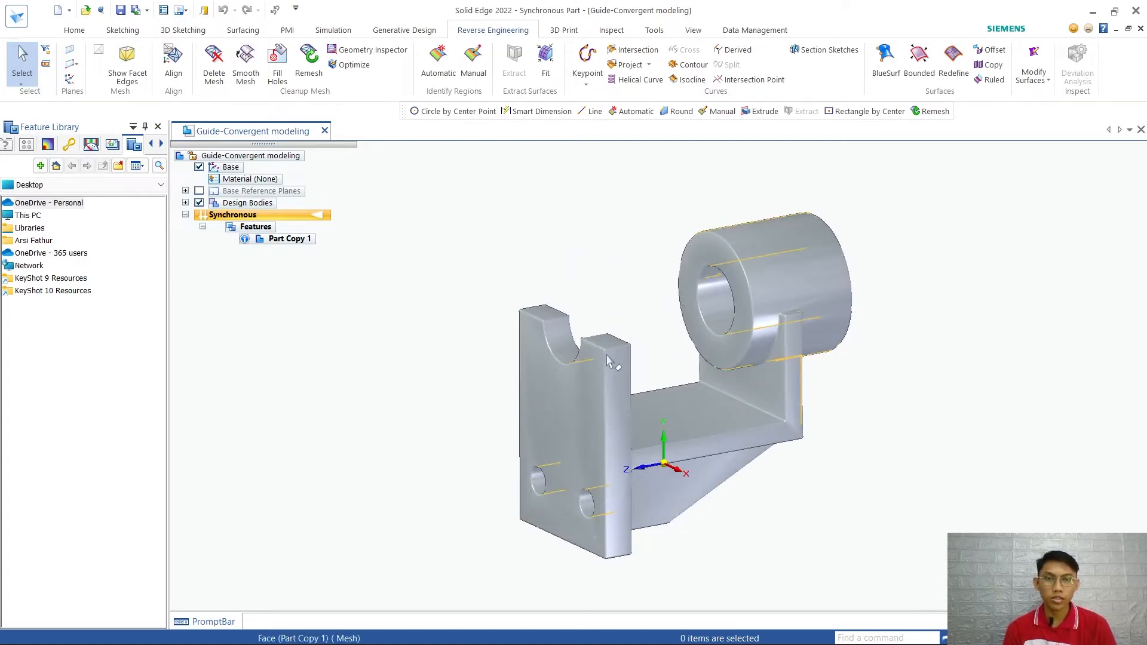
pyautogui.click(598, 388)
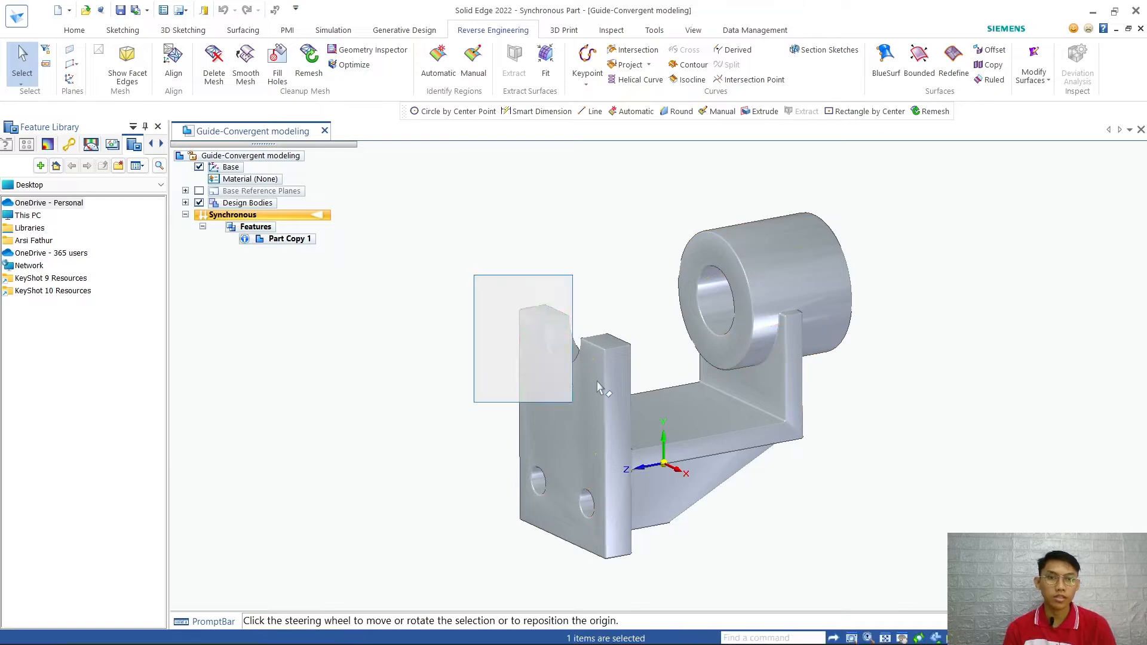
pyautogui.click(650, 307)
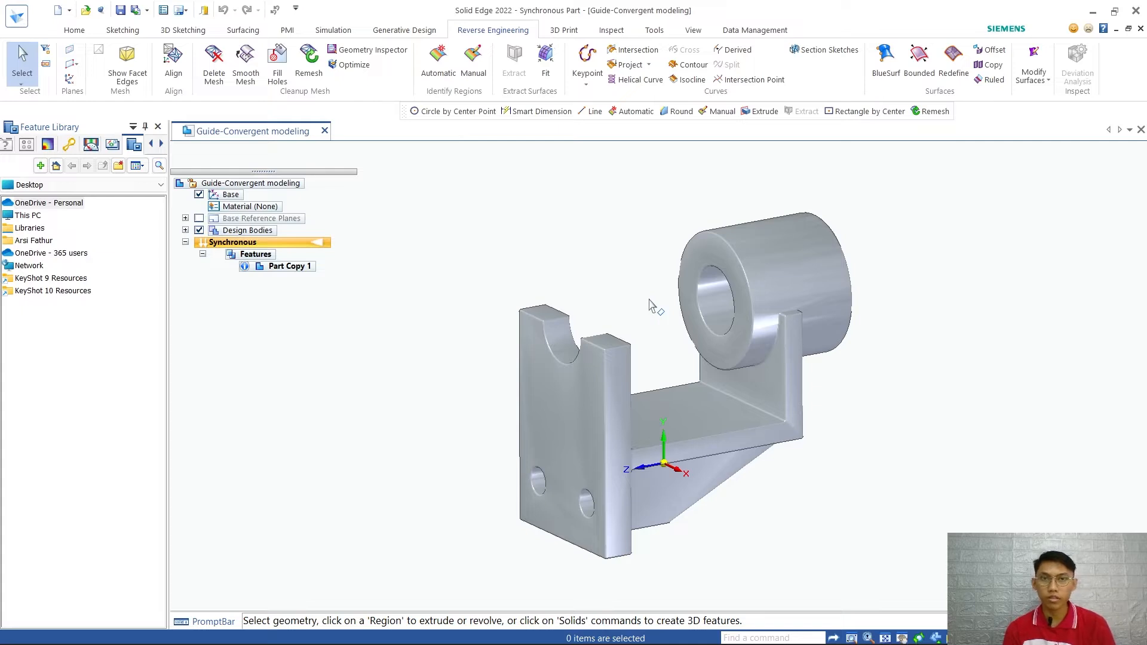
pyautogui.click(693, 31)
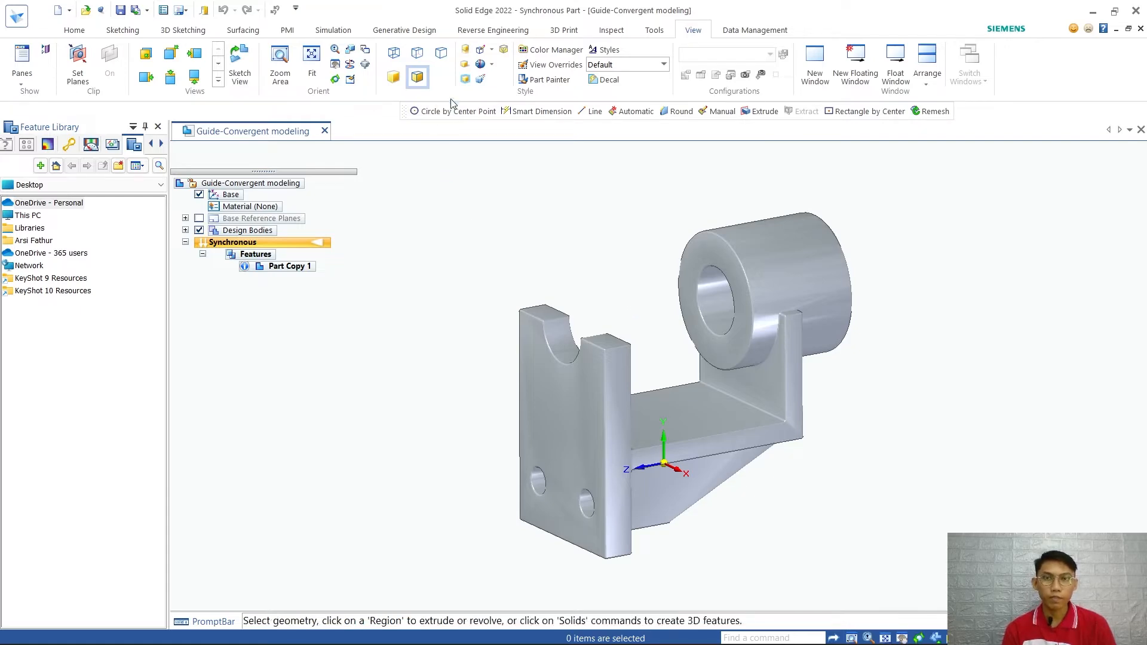
pyautogui.click(394, 57)
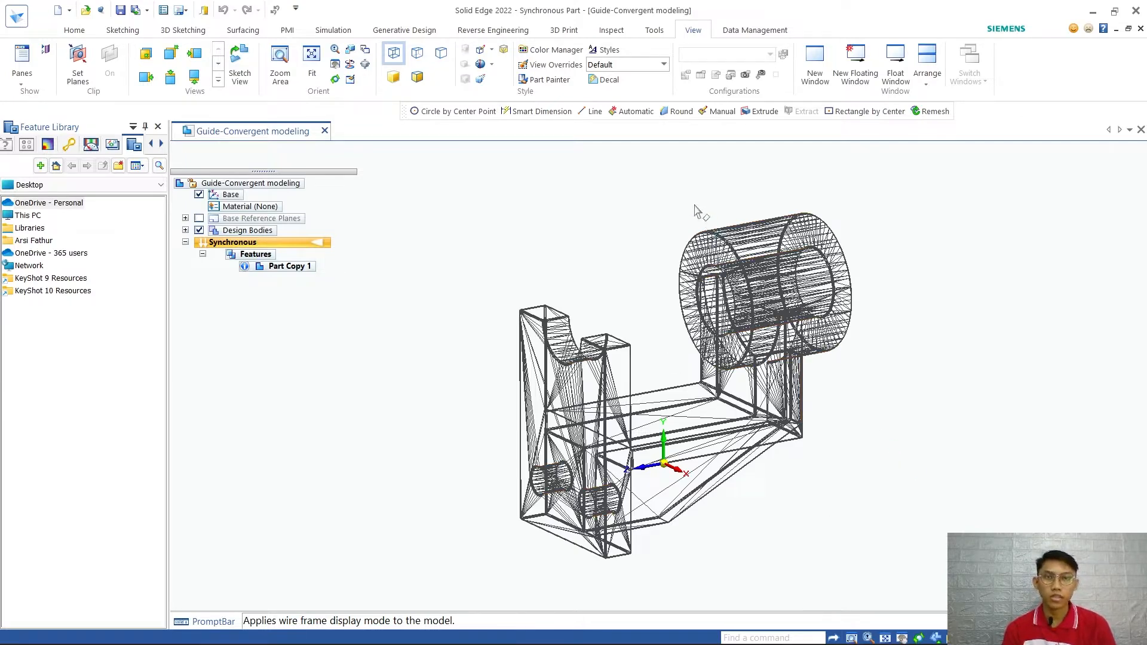
pyautogui.click(417, 77)
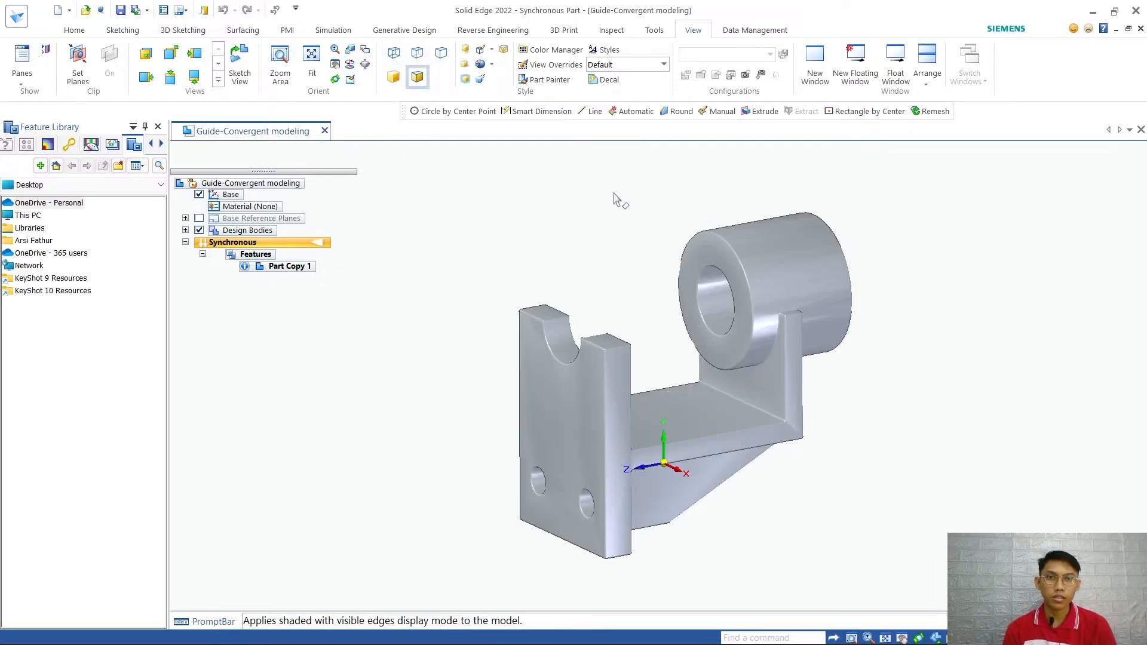
# Remesh the whole bracket mesh body with a target size of 3 mm and a minimum size of 1,5 mm
pyautogui.click(485, 31)
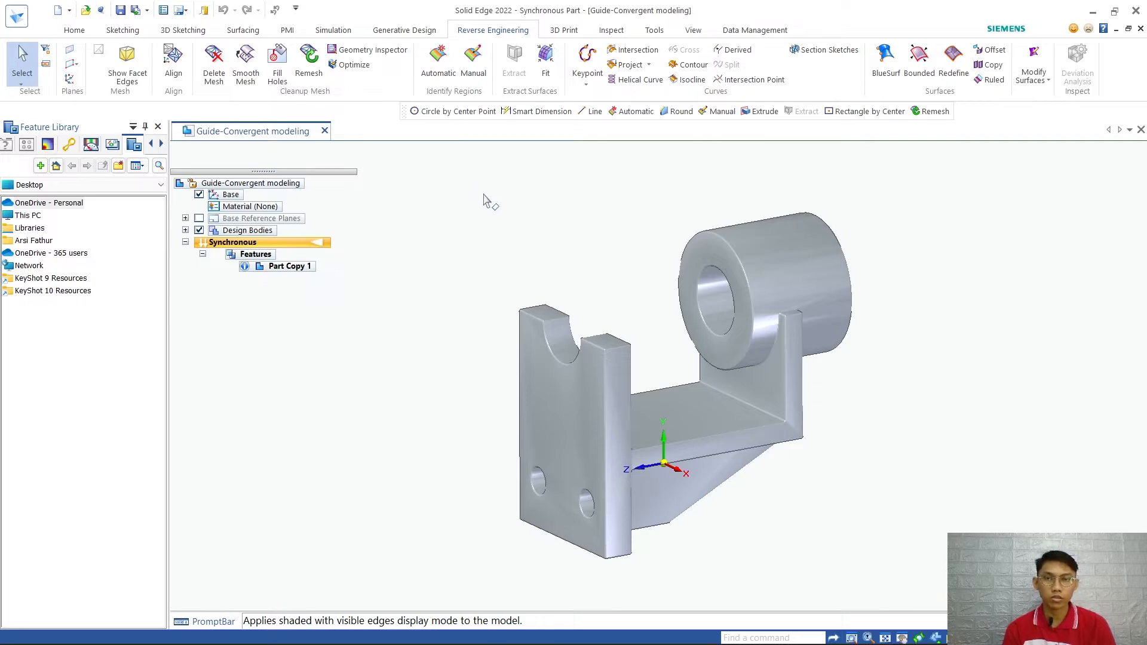
pyautogui.click(514, 222)
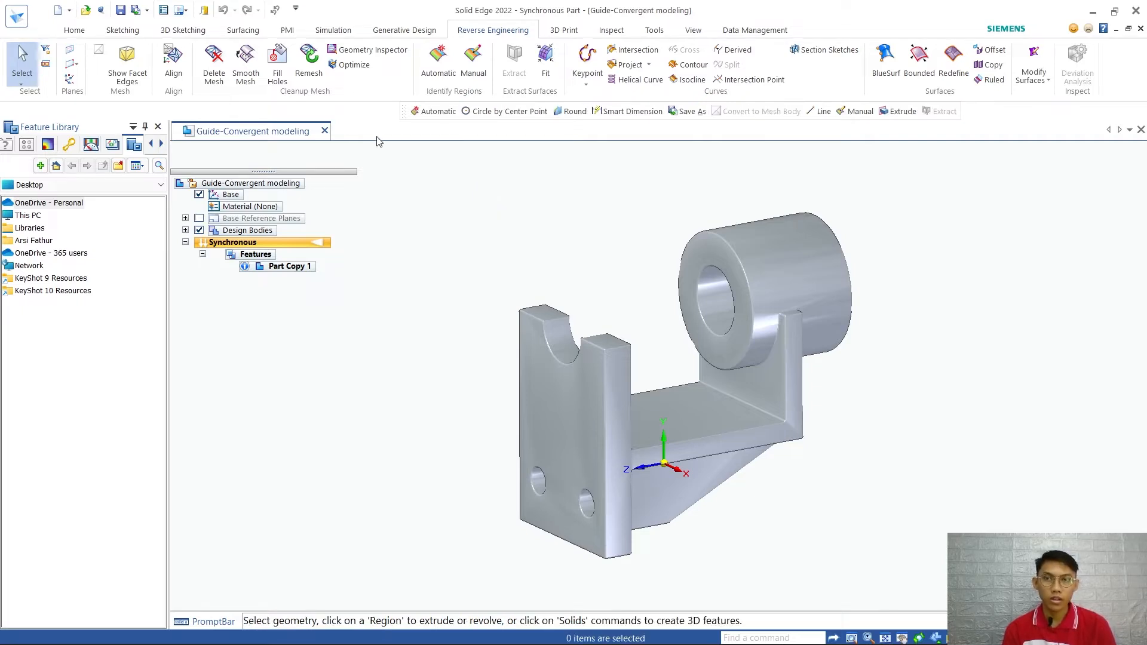
pyautogui.click(311, 67)
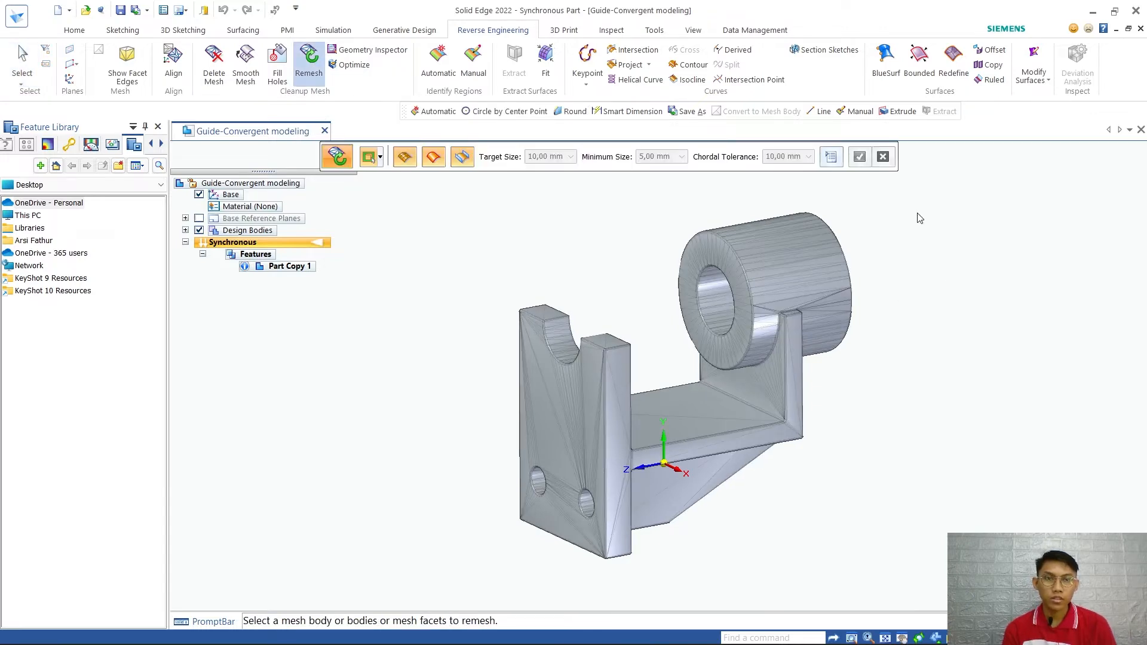
pyautogui.moveTo(929, 188); pyautogui.dragTo(399, 575)
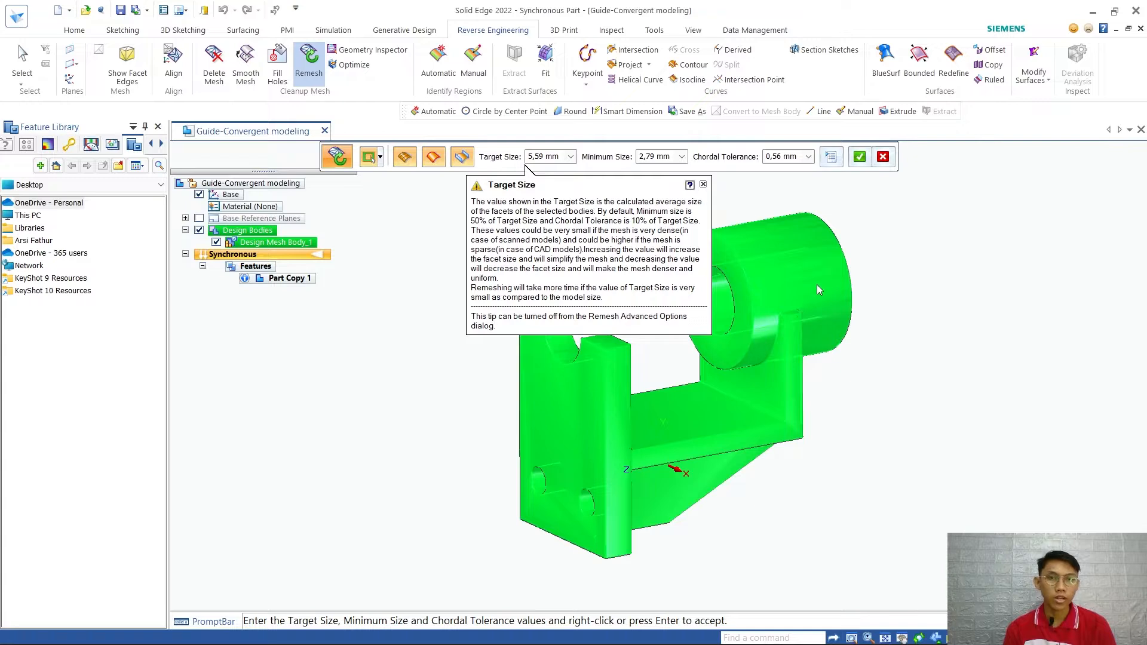
pyautogui.click(554, 157)
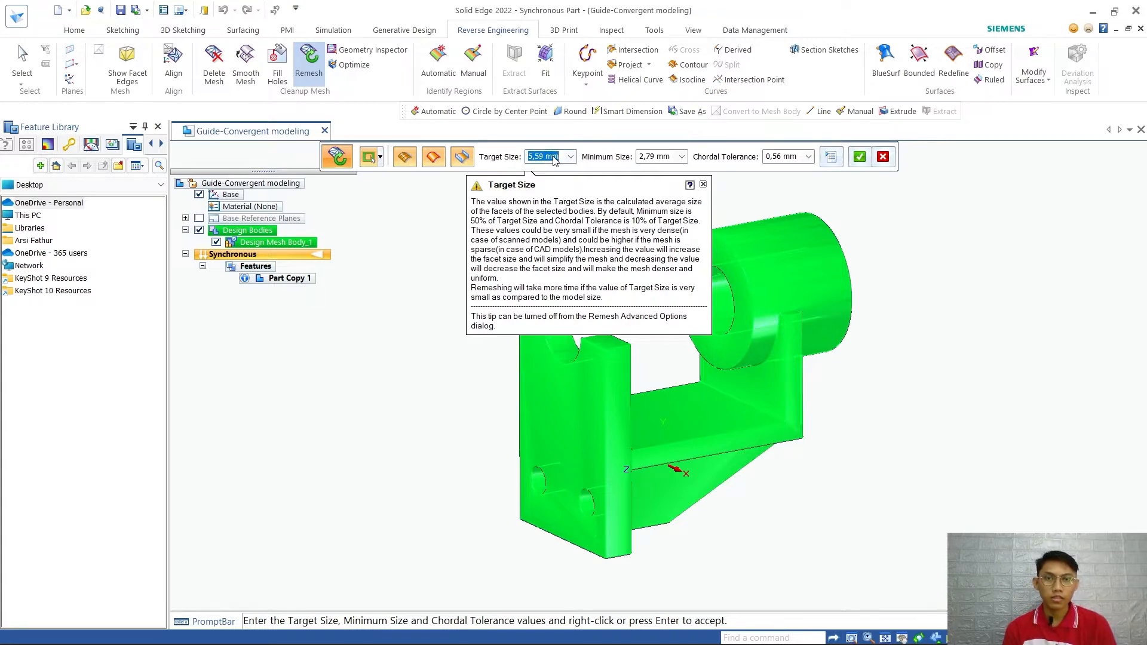
pyautogui.write('3')
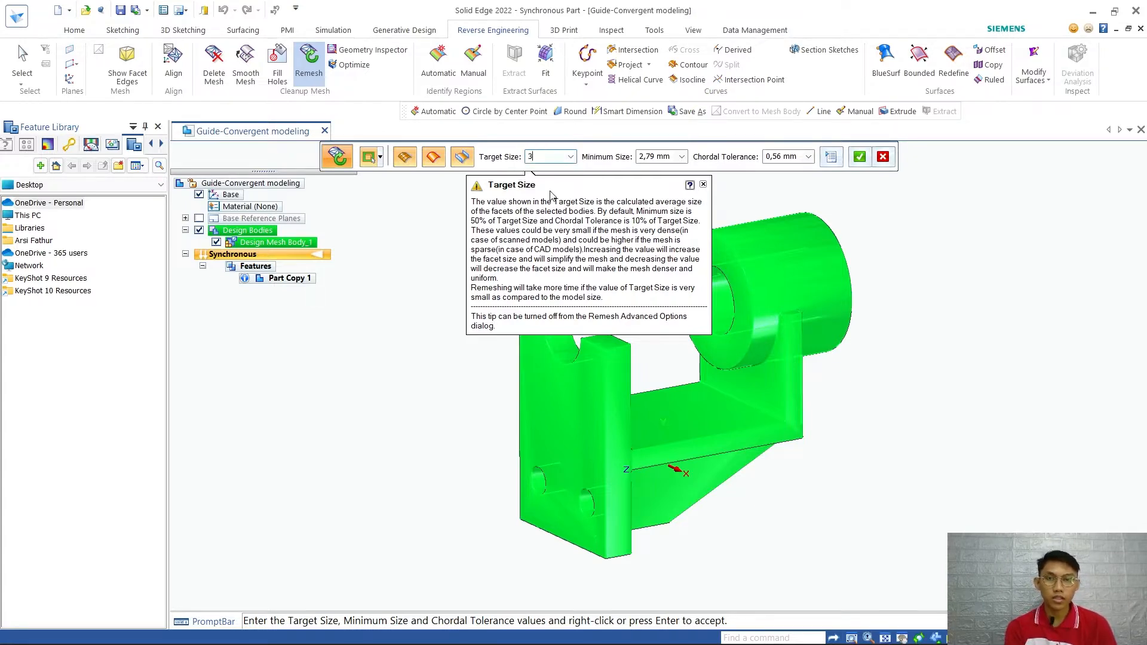
pyautogui.click(664, 157)
pyautogui.write('1,5')
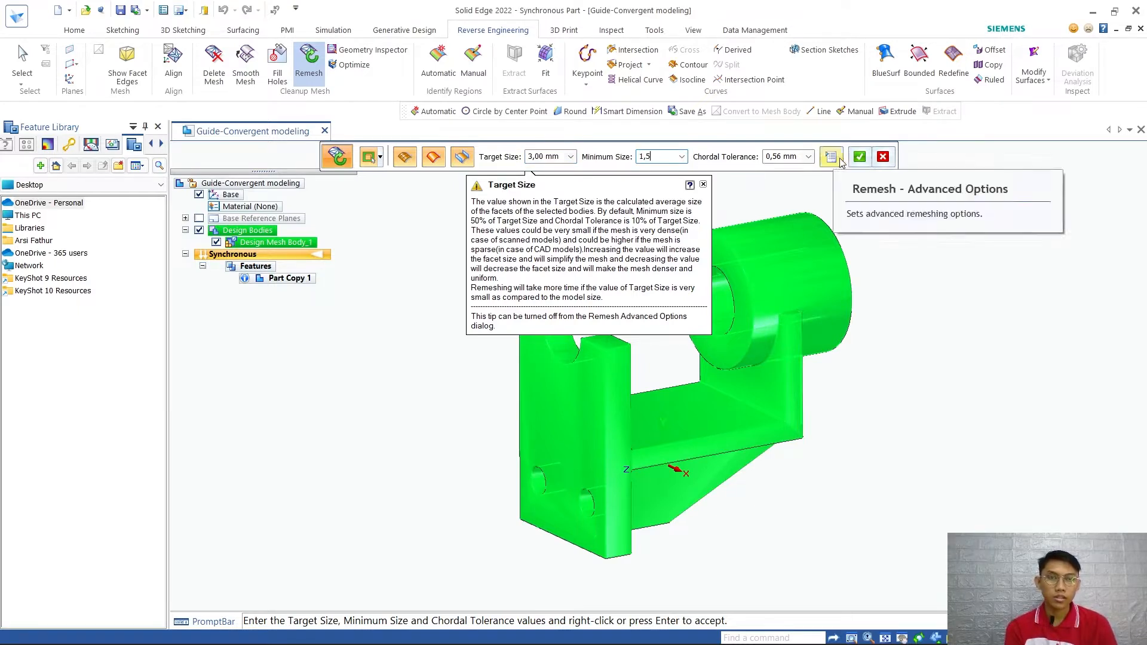
pyautogui.click(860, 158)
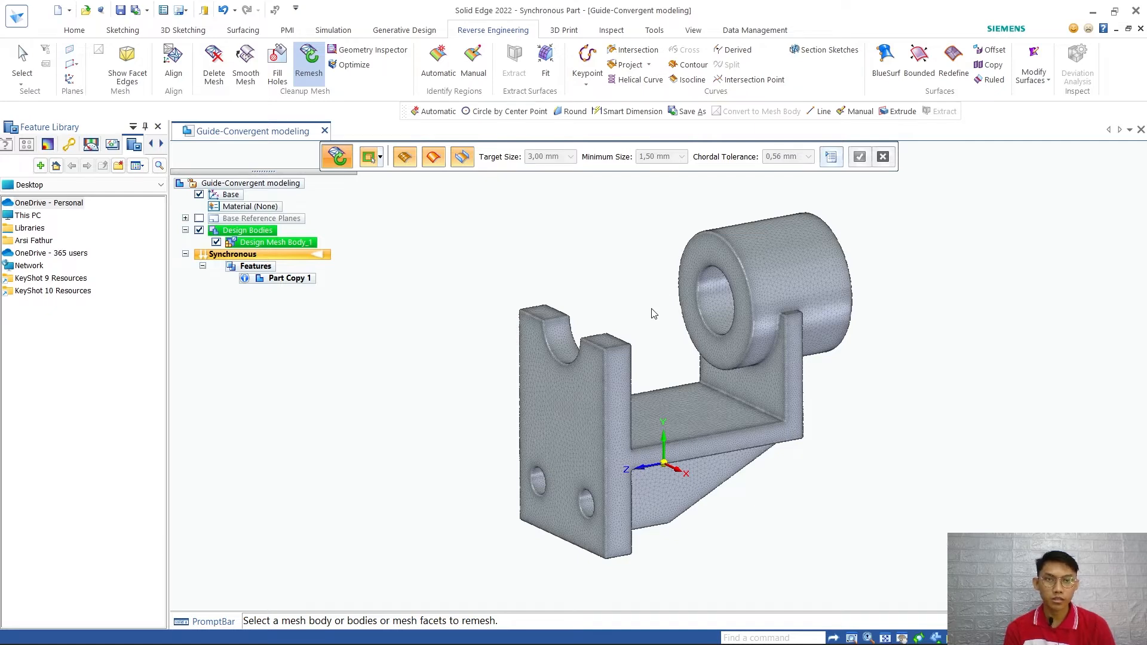
# Examine the remeshed facets around the cylindrical boss in wireframe display, and return to shaded with visible edges
pyautogui.click(695, 30)
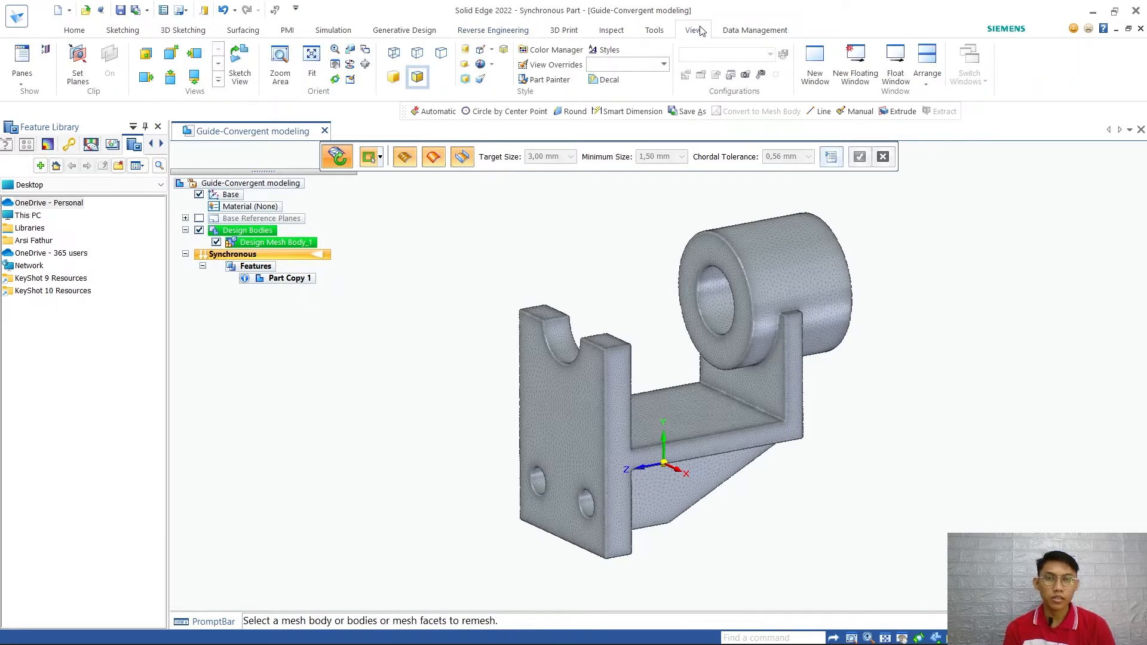
pyautogui.click(393, 53)
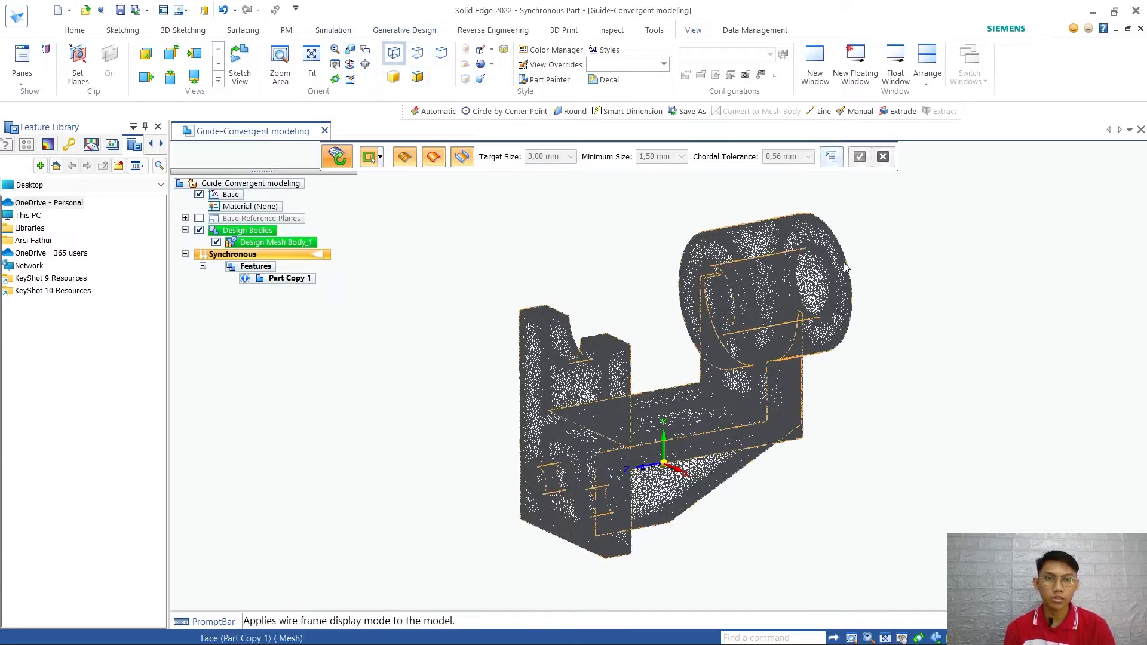
pyautogui.scroll(5, 845, 263)
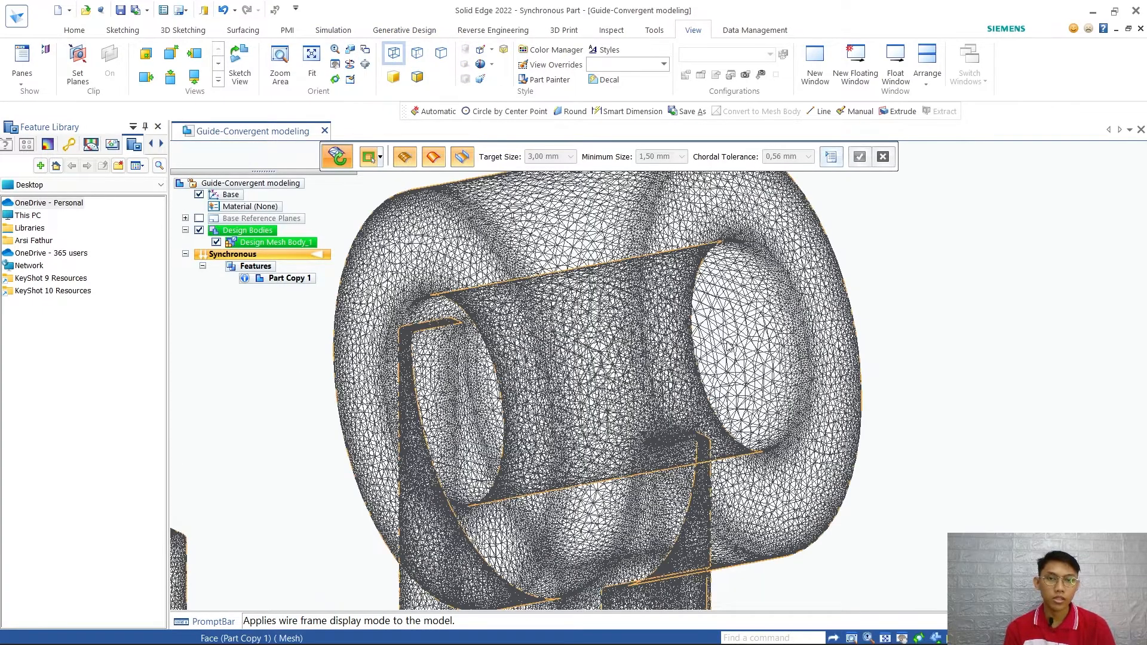
pyautogui.scroll(2, 730, 347)
pyautogui.scroll(2, 730, 346)
pyautogui.scroll(-4, 730, 346)
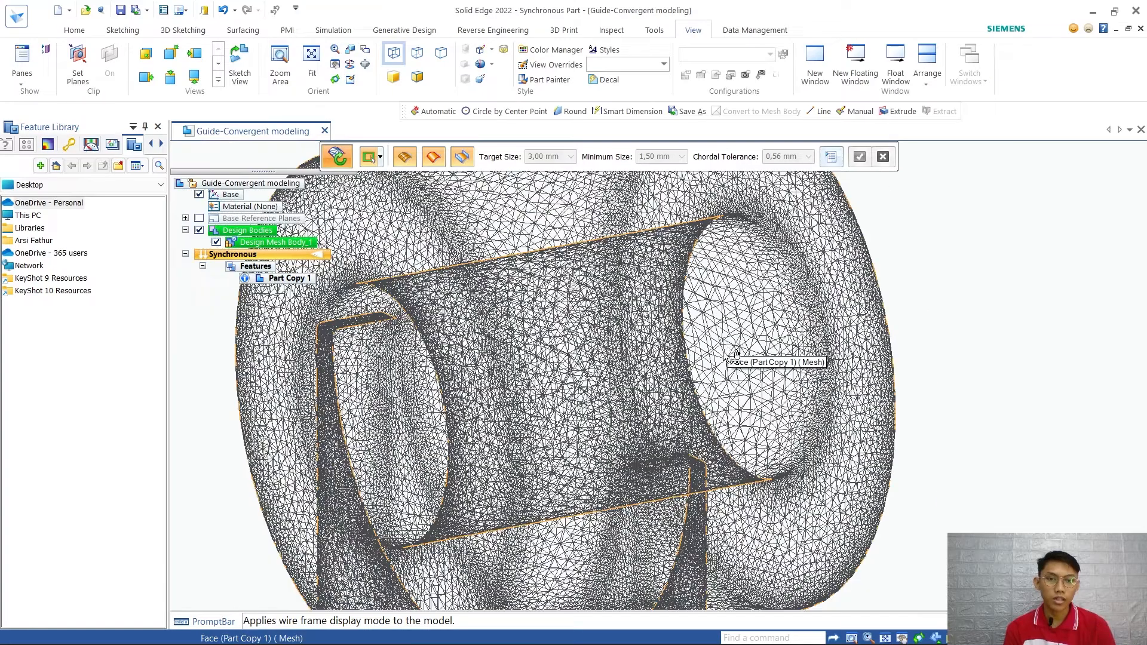
pyautogui.scroll(-1, 660, 385)
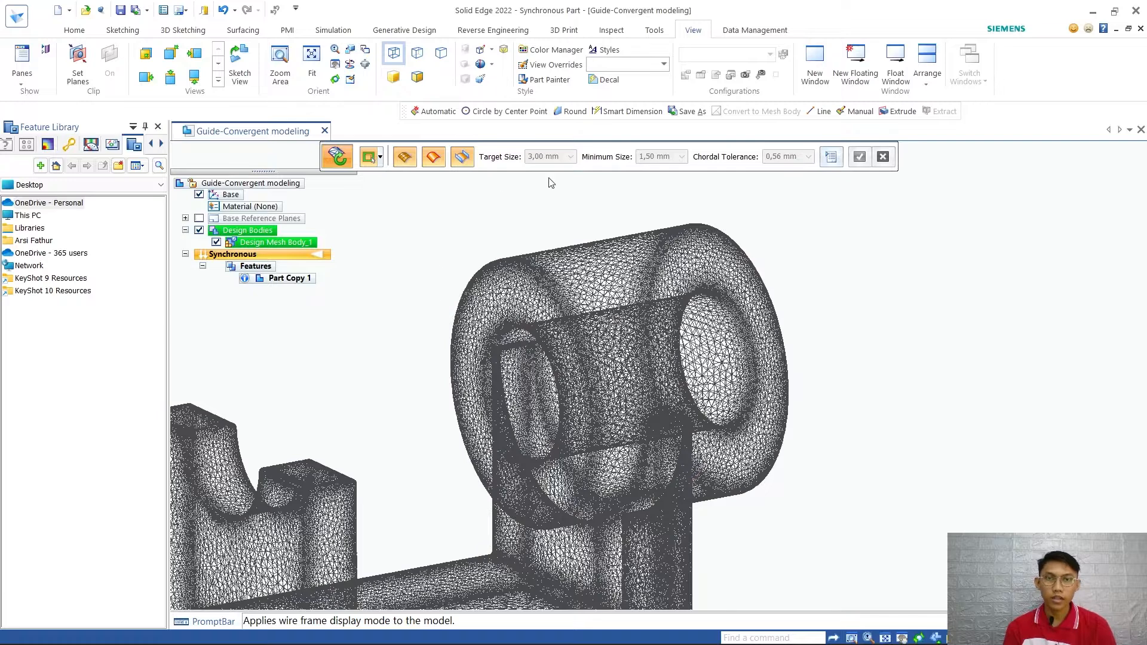
pyautogui.click(418, 84)
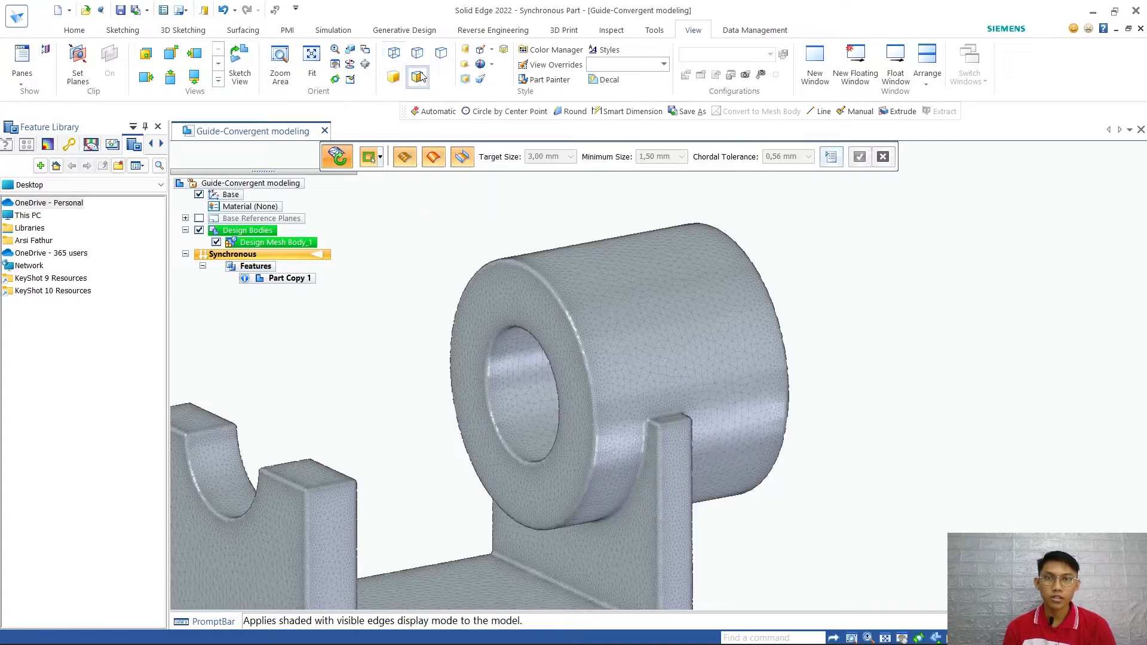
# Identify the primitive-shape regions of the remeshed bracket body automatically and accept them
pyautogui.click(481, 32)
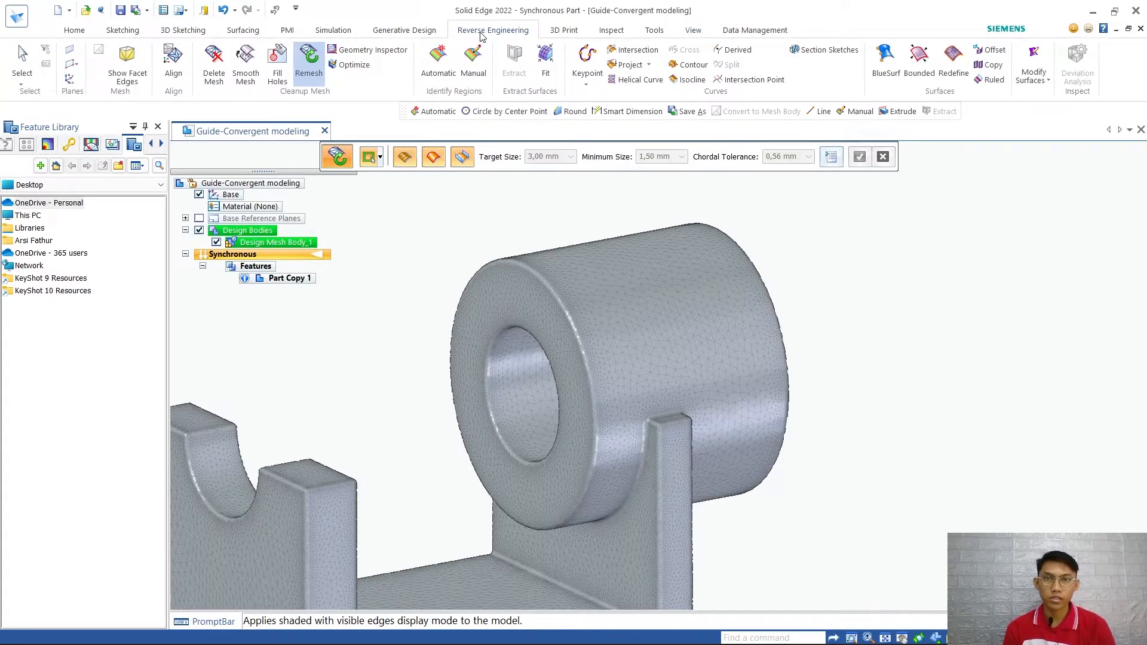
pyautogui.scroll(-4, 906, 402)
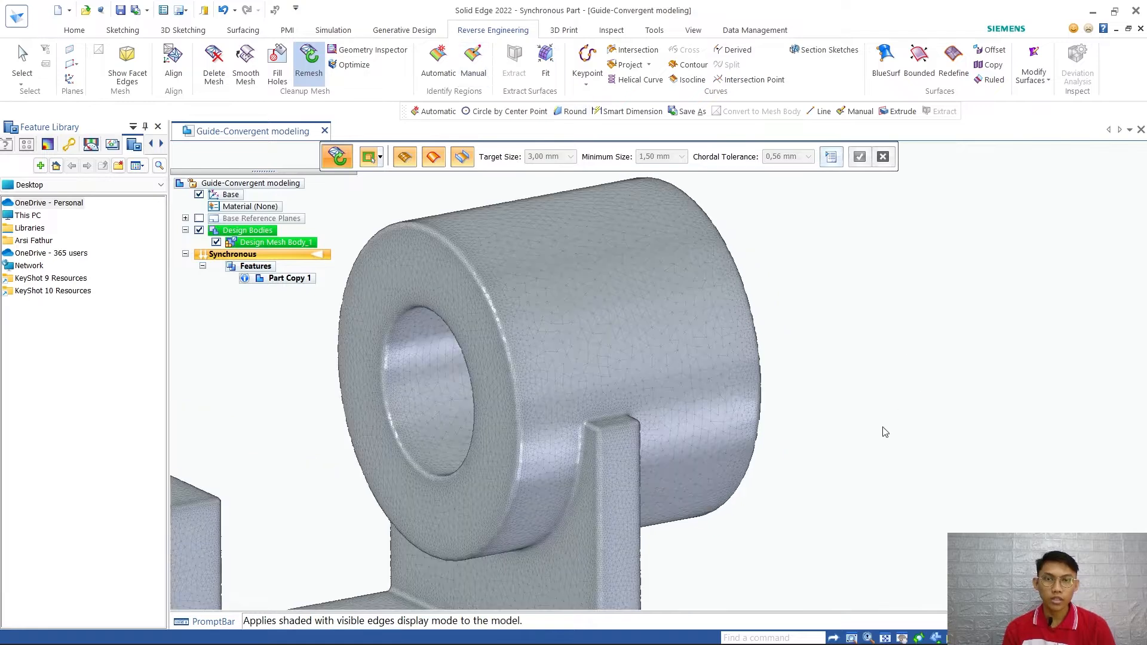
pyautogui.scroll(-3, 872, 455)
pyautogui.scroll(5, 809, 556)
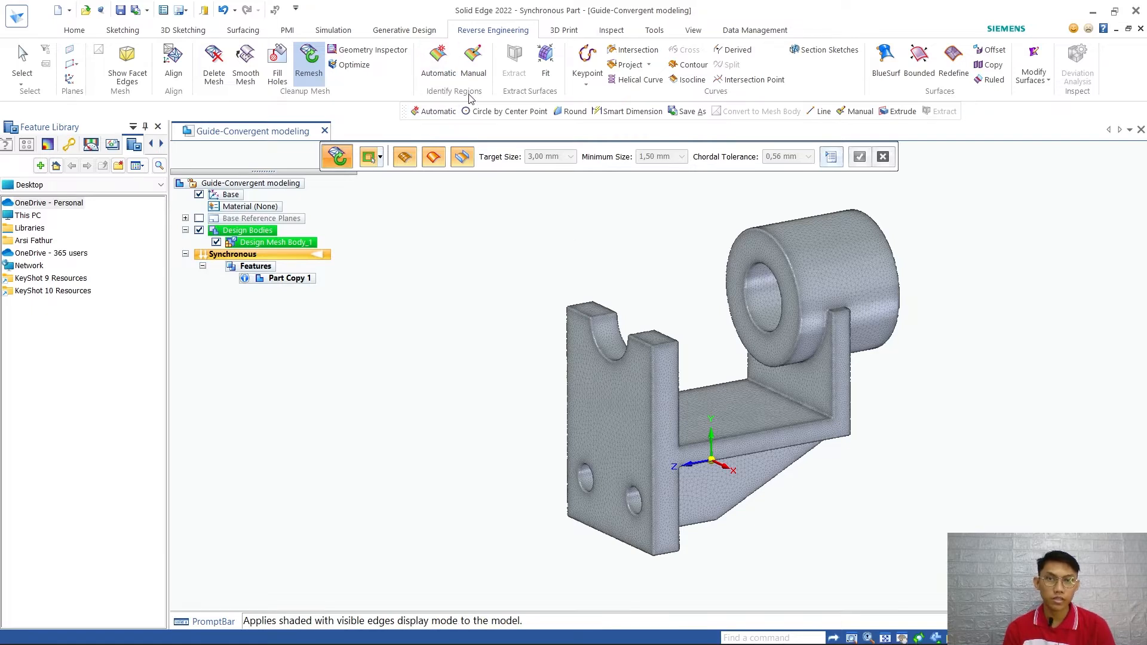
pyautogui.click(440, 67)
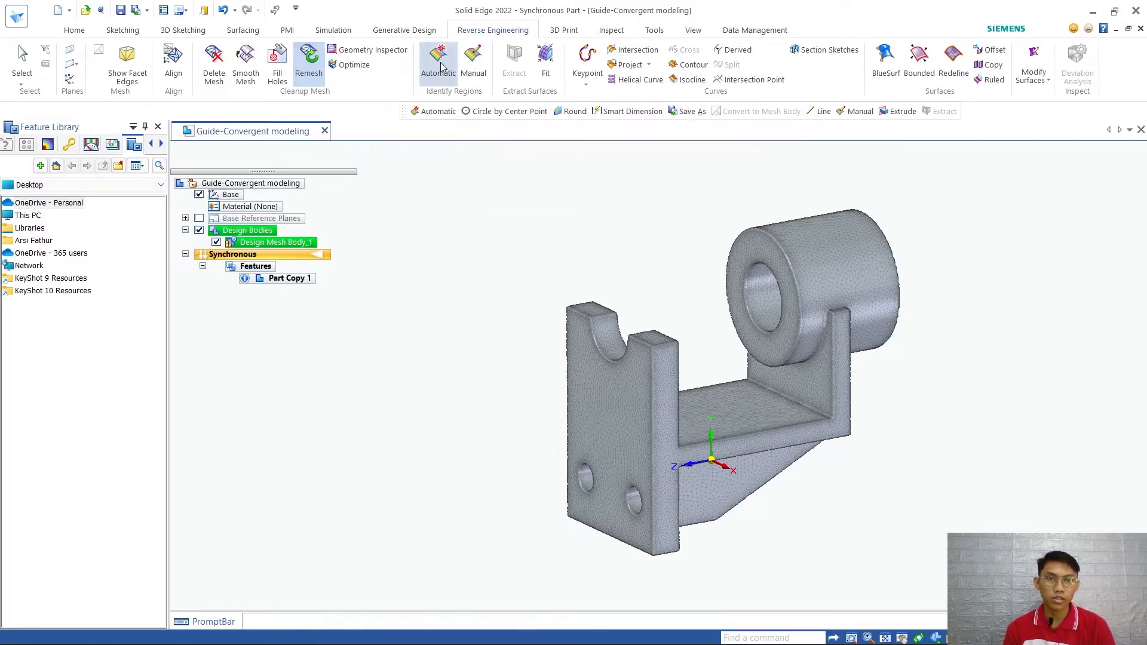
pyautogui.click(852, 295)
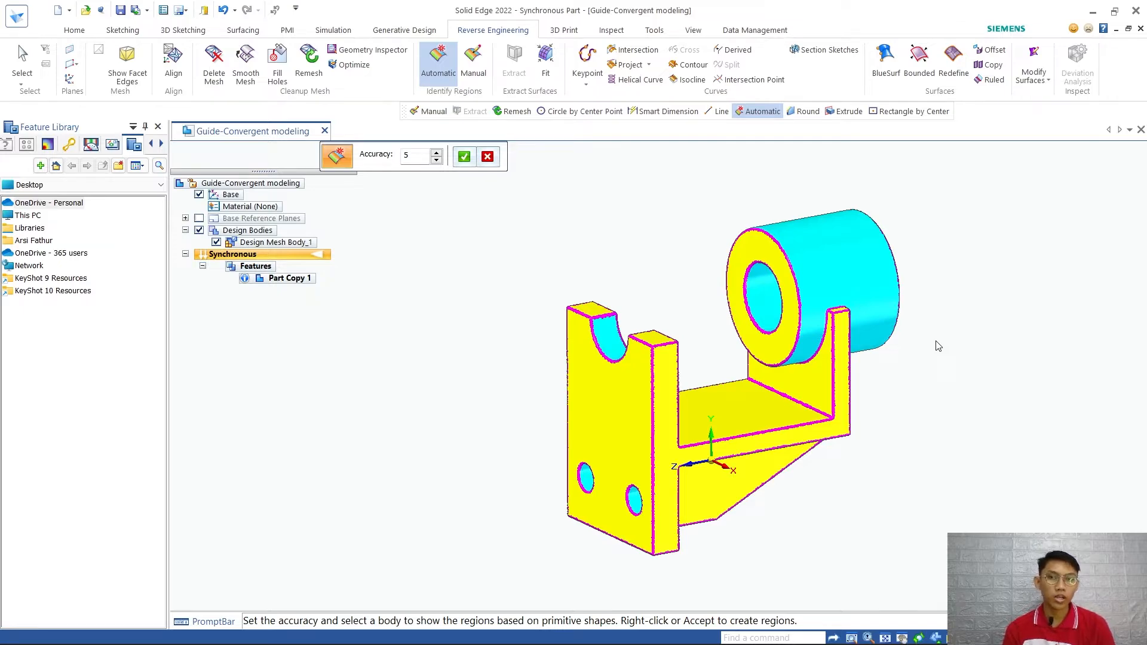
pyautogui.moveTo(899, 394)
pyautogui.mouseDown(button='middle')
pyautogui.moveTo(866, 389)
pyautogui.moveTo(882, 399)
pyautogui.mouseUp(button='middle')
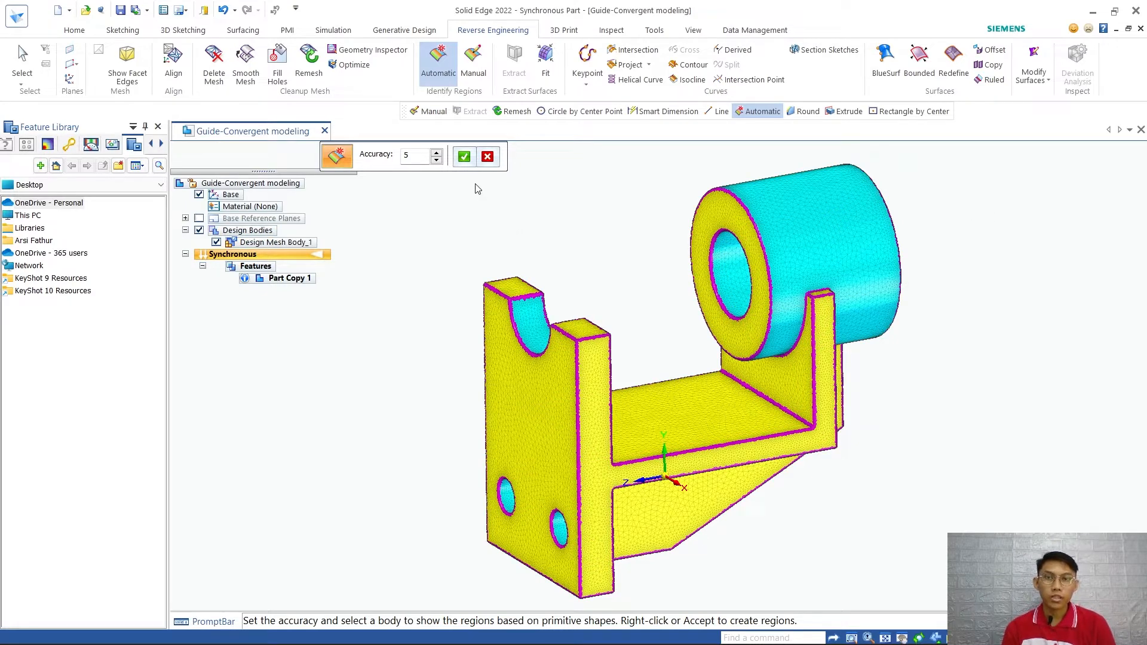
pyautogui.click(465, 157)
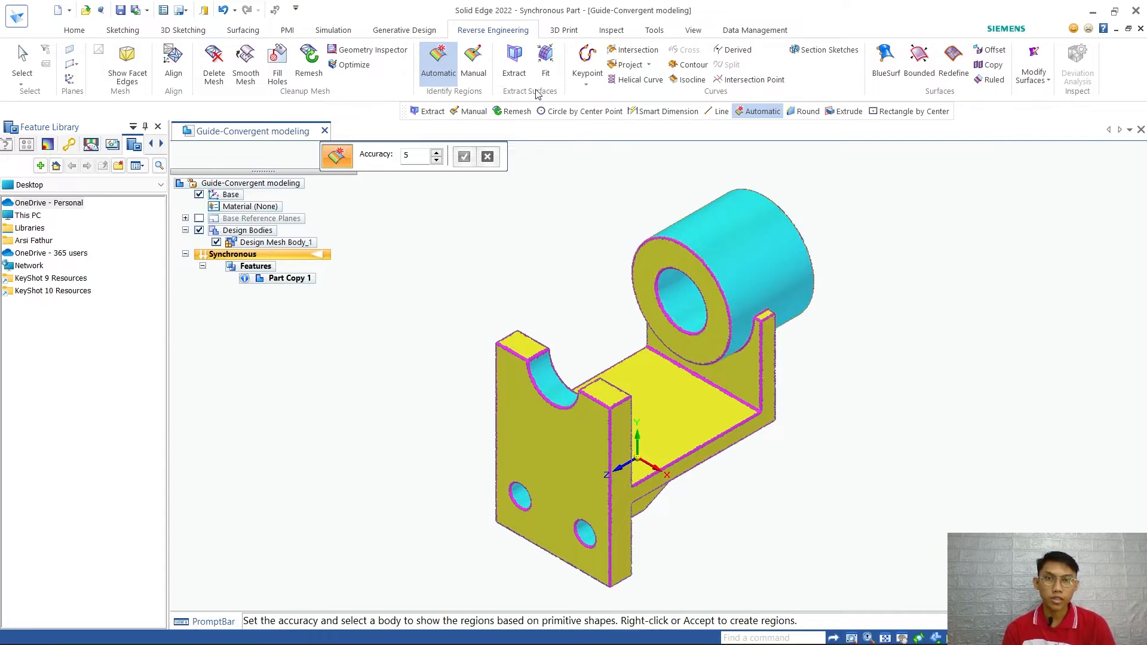
# Extract all possible surfaces from the identified mesh regions of the bracket and accept the result
pyautogui.click(517, 66)
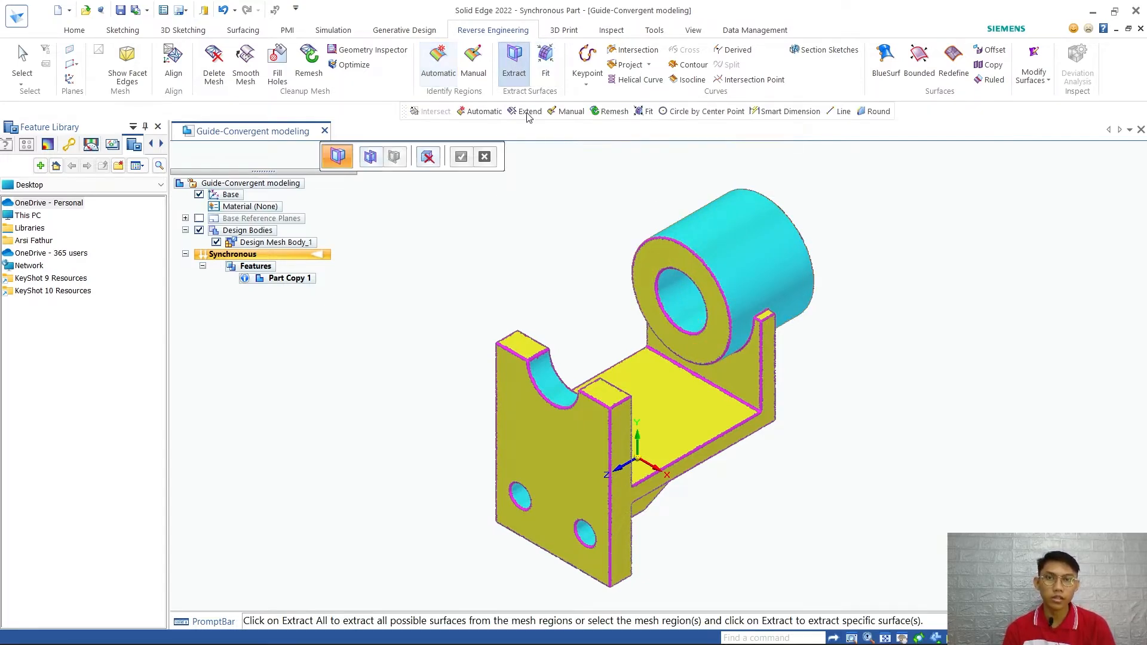
pyautogui.click(371, 156)
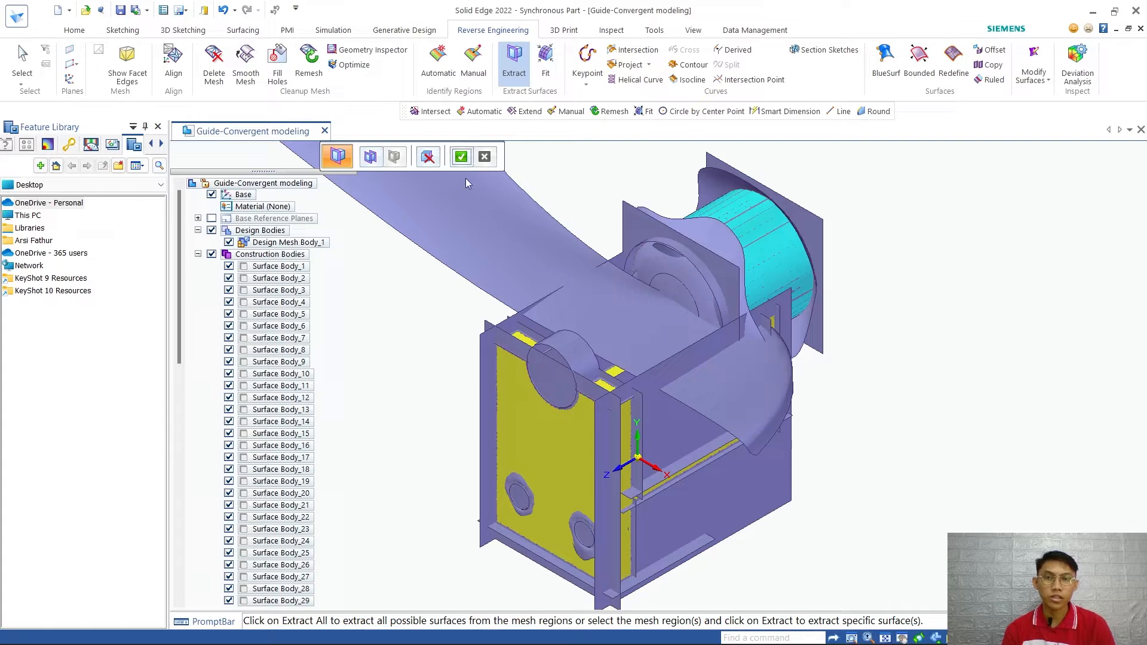
pyautogui.click(461, 158)
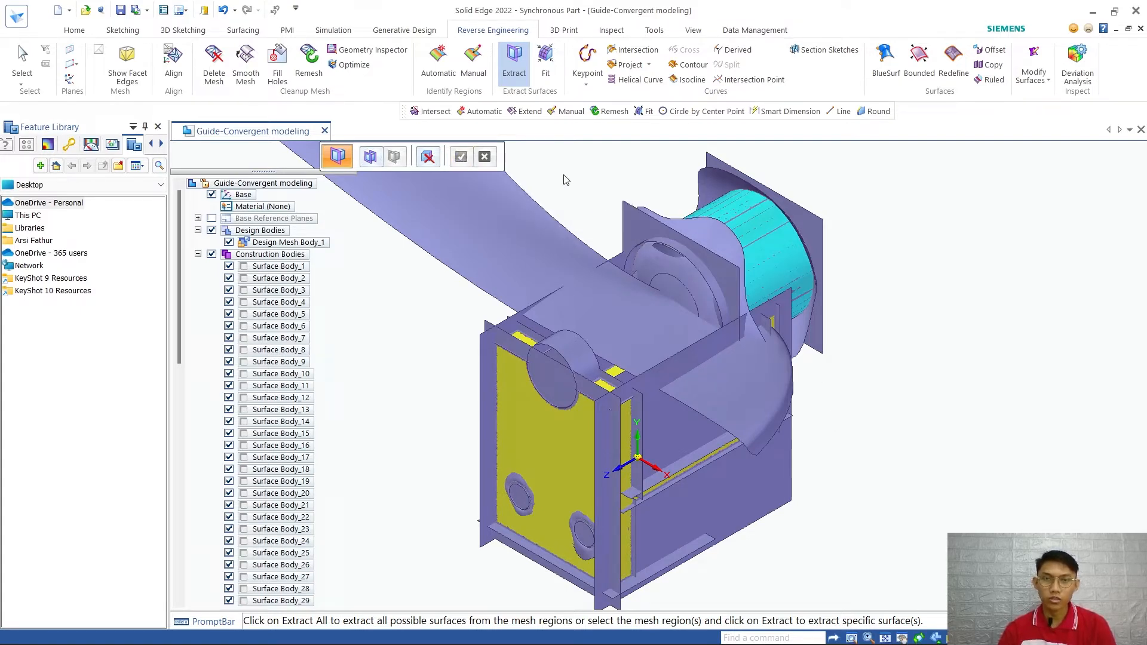
# Leave surface extraction and delete the oversized curved B-spline surface that extends far beyond the bracket
pyautogui.press('Escape')
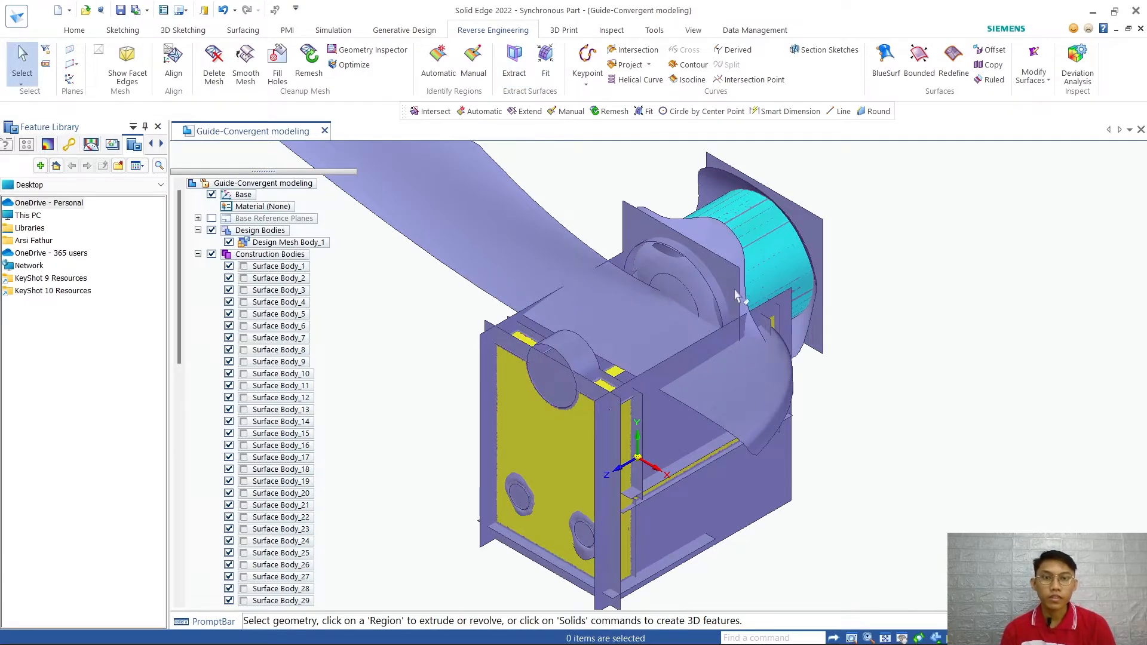
pyautogui.scroll(2, 914, 361)
pyautogui.scroll(-5, 826, 399)
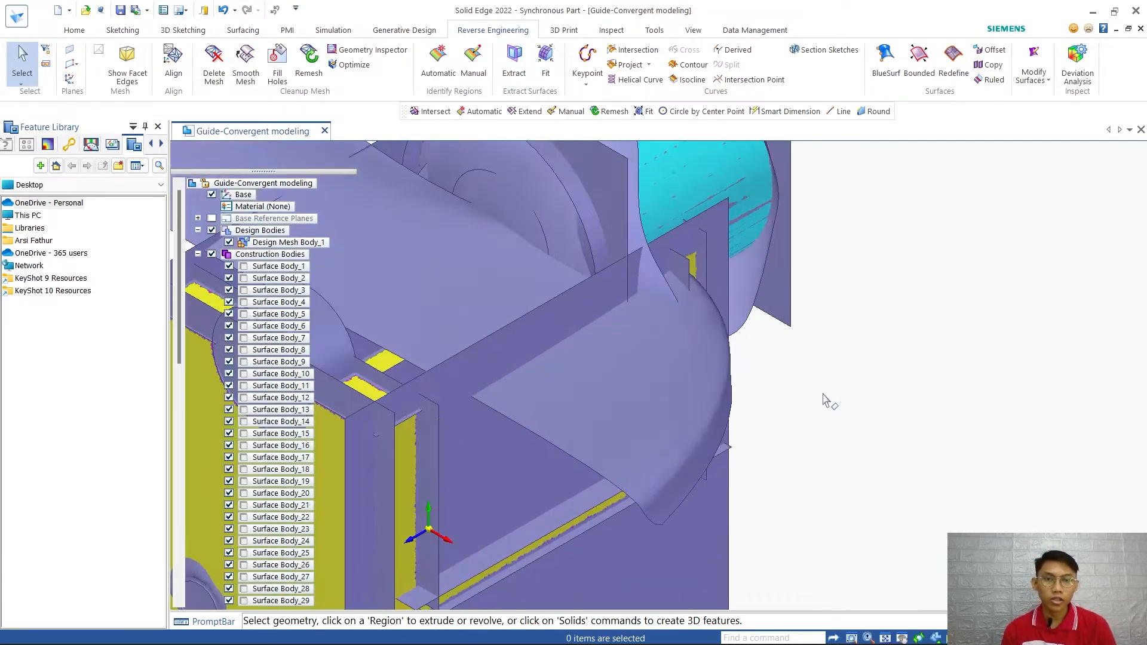
pyautogui.scroll(4, 826, 399)
pyautogui.scroll(6, 854, 408)
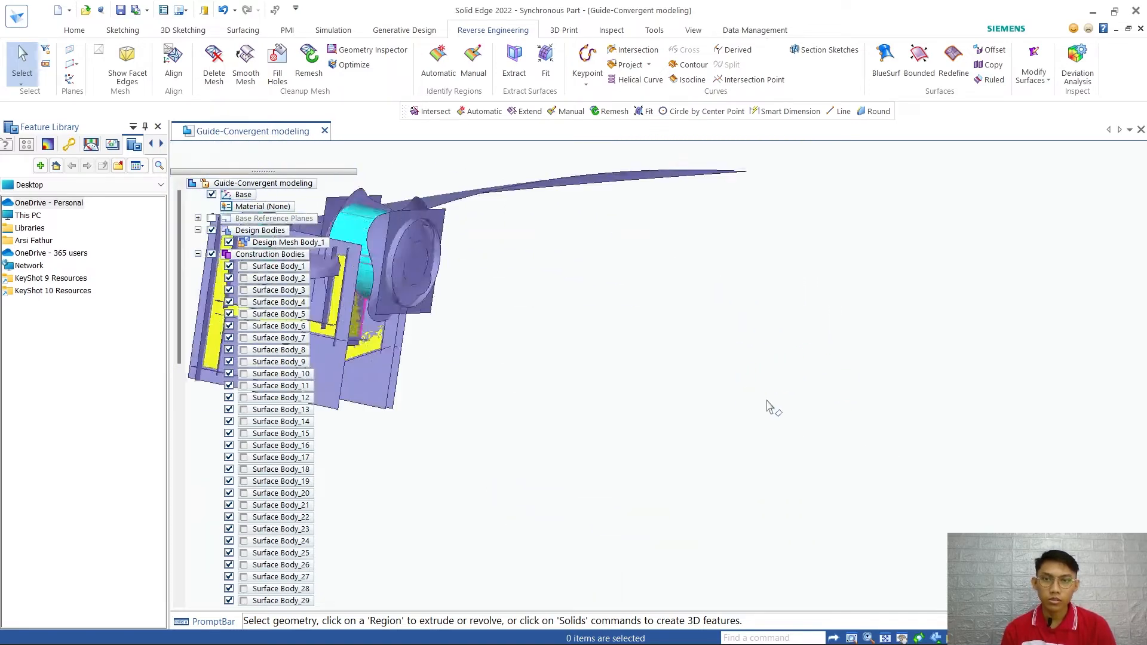
pyautogui.scroll(-8, 768, 405)
pyautogui.scroll(4, 725, 310)
pyautogui.moveTo(724, 311)
pyautogui.mouseDown(button='middle')
pyautogui.moveTo(809, 287)
pyautogui.moveTo(670, 325)
pyautogui.moveTo(699, 358)
pyautogui.moveTo(616, 407)
pyautogui.moveTo(738, 409)
pyautogui.moveTo(743, 420)
pyautogui.moveTo(791, 259)
pyautogui.moveTo(686, 269)
pyautogui.mouseUp(button='middle')
pyautogui.click(681, 270)
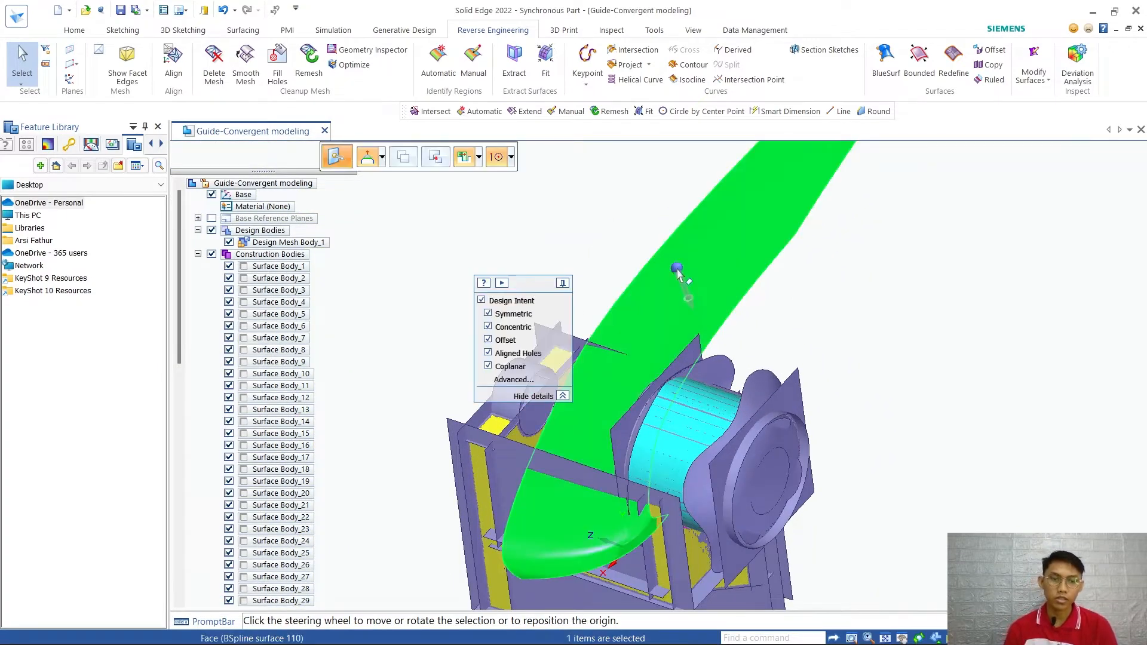
pyautogui.press('Delete')
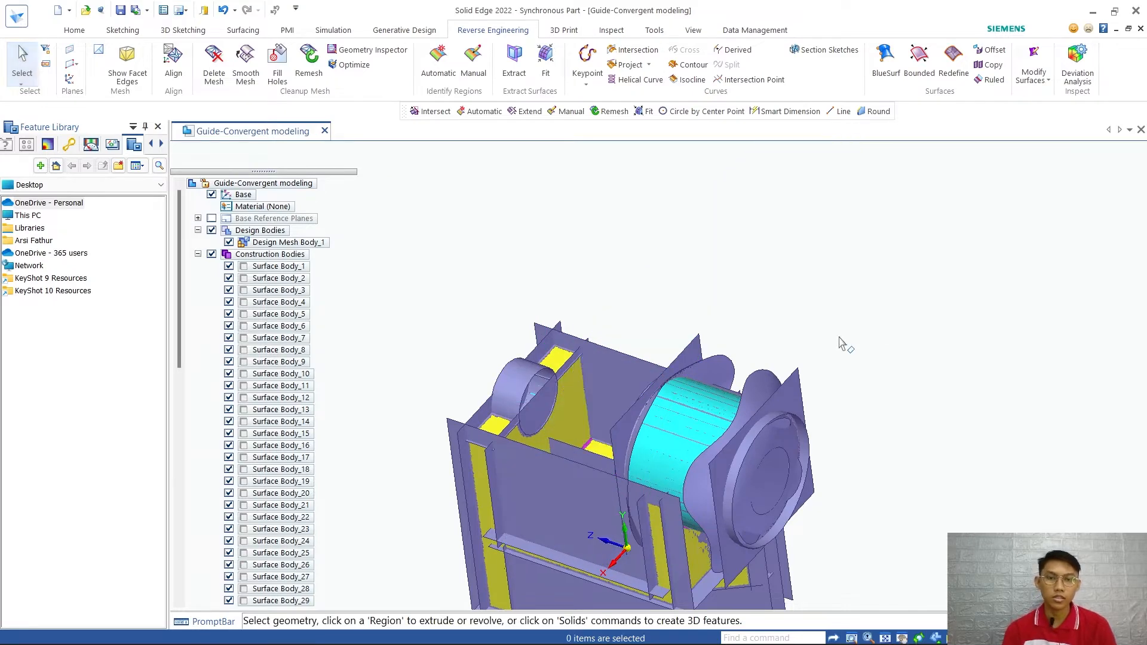
# Examine the remaining extracted surfaces around the bracket's side plates, mounting plate and cylindrical boss
pyautogui.scroll(4, 791, 347)
pyautogui.scroll(-8, 794, 351)
pyautogui.scroll(4, 762, 441)
pyautogui.moveTo(750, 443); pyautogui.dragTo(864, 445, button='middle')
pyautogui.moveTo(635, 336); pyautogui.dragTo(633, 415, button='middle')
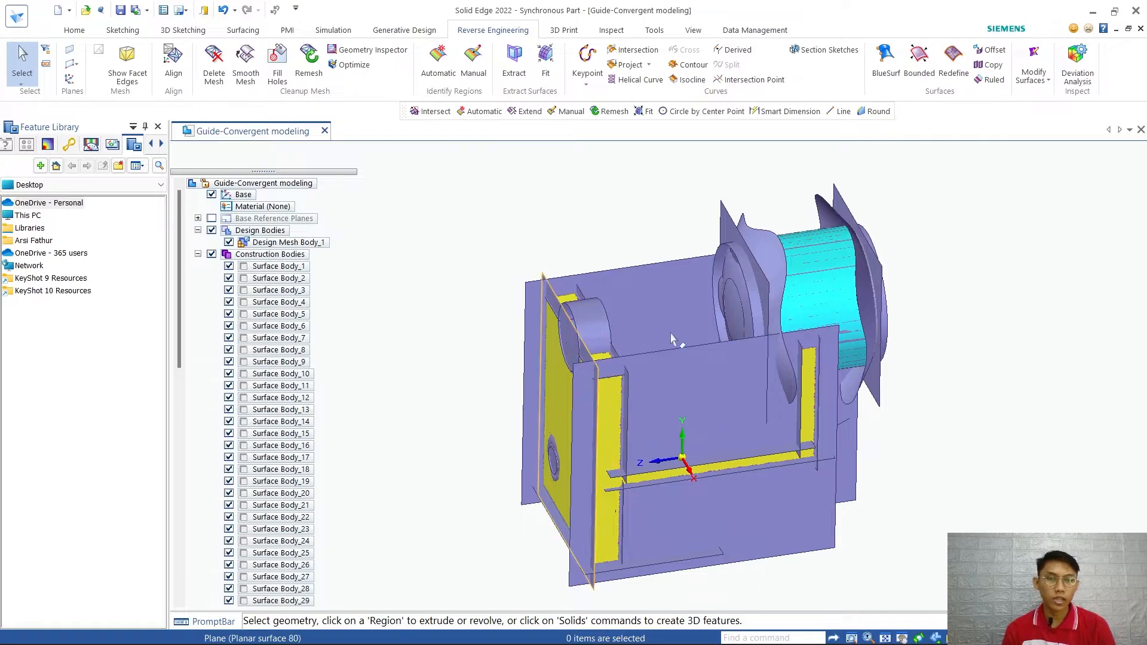
pyautogui.scroll(3, 652, 337)
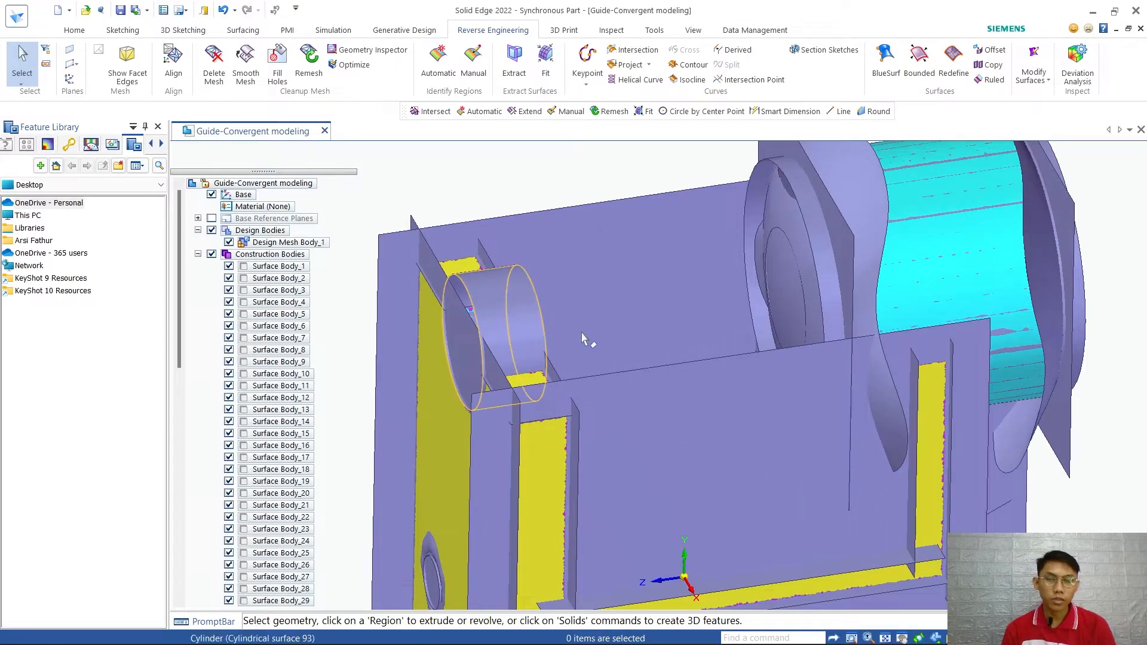
pyautogui.moveTo(591, 418); pyautogui.dragTo(622, 460, button='middle')
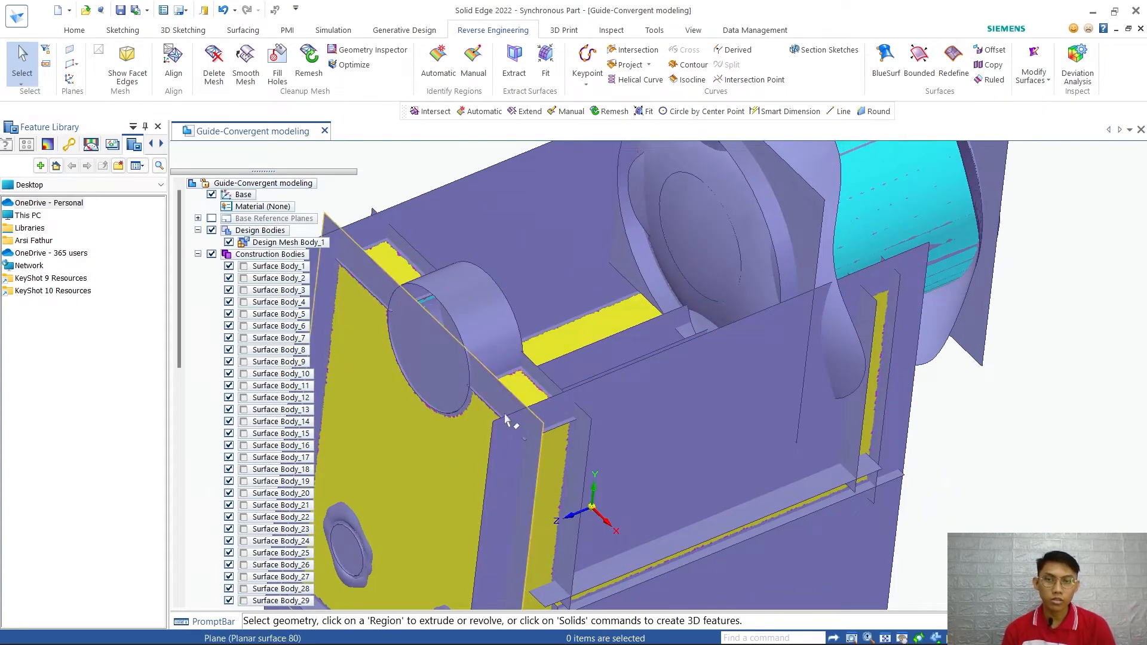
pyautogui.scroll(3, 580, 369)
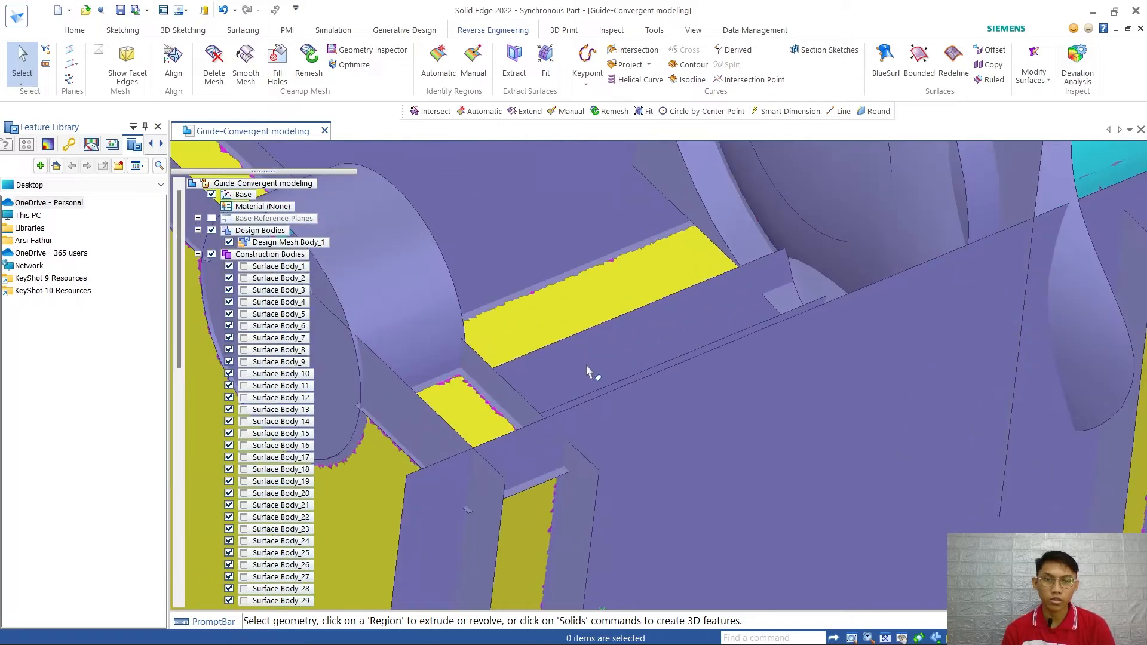
pyautogui.scroll(-6, 586, 370)
pyautogui.scroll(3, 689, 257)
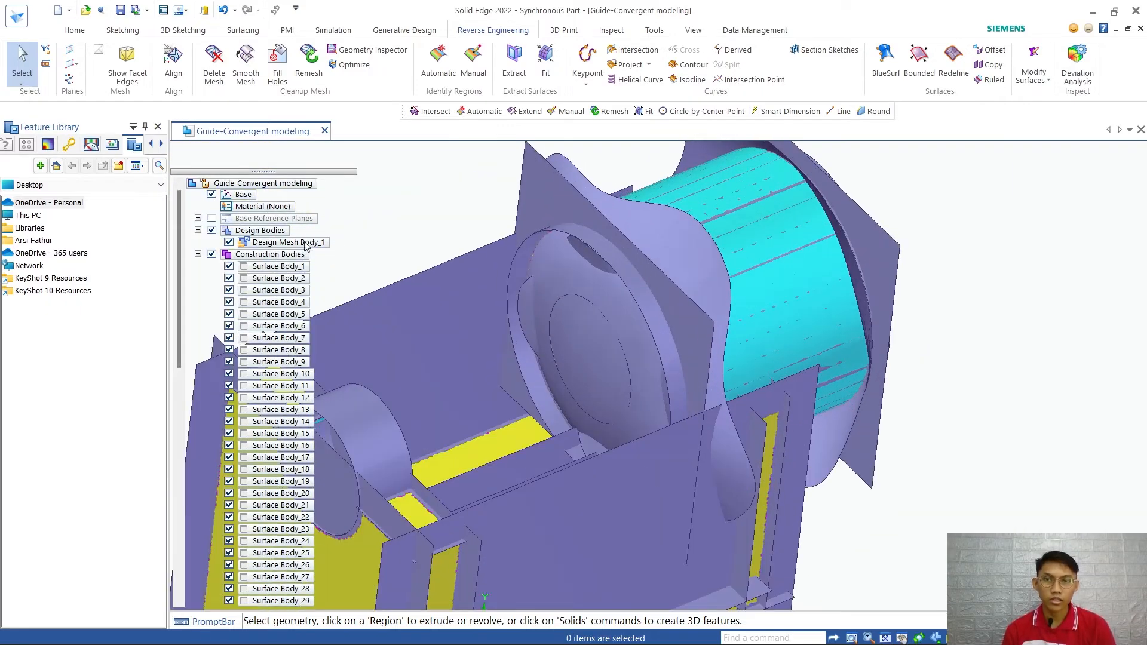
# Hide the design mesh body and inspect the cylindrical and planar surfaces at the ends of the boss
pyautogui.click(229, 242)
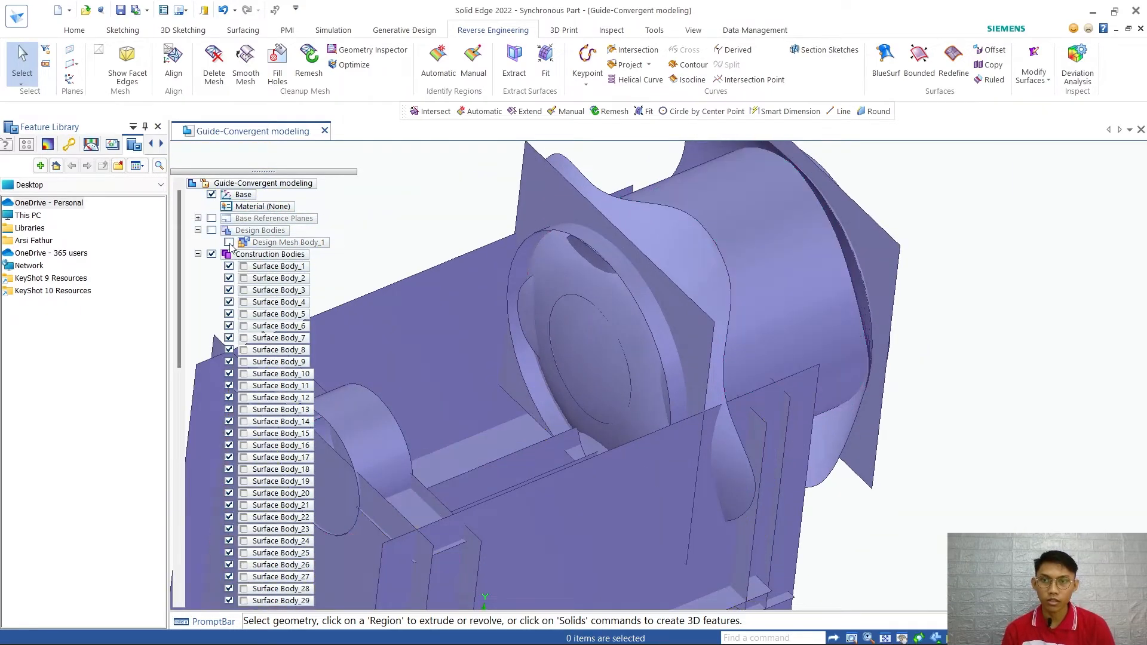
pyautogui.moveTo(877, 340); pyautogui.dragTo(771, 370, button='middle')
pyautogui.scroll(-3, 779, 371)
pyautogui.scroll(4, 807, 325)
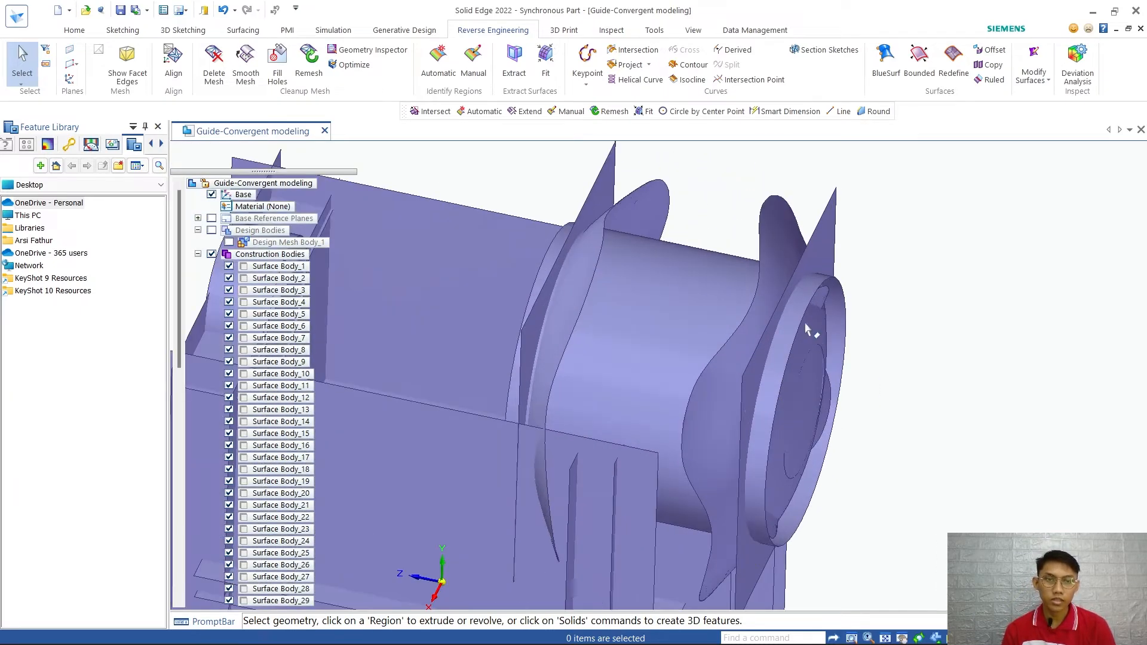
pyautogui.click(798, 312)
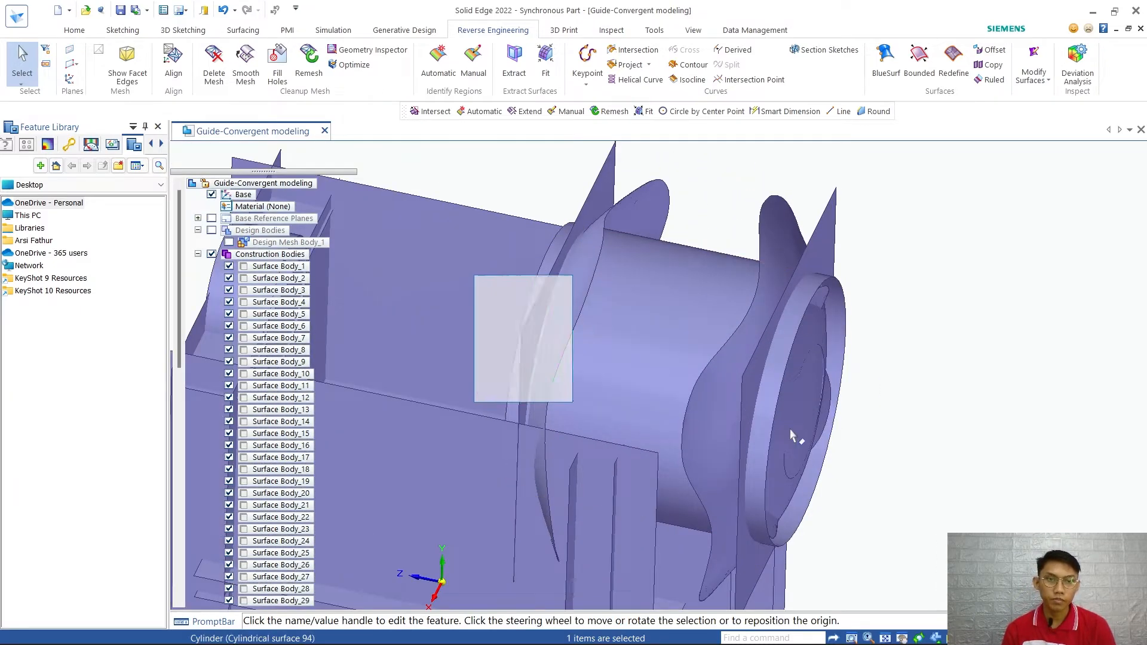
pyautogui.click(828, 235)
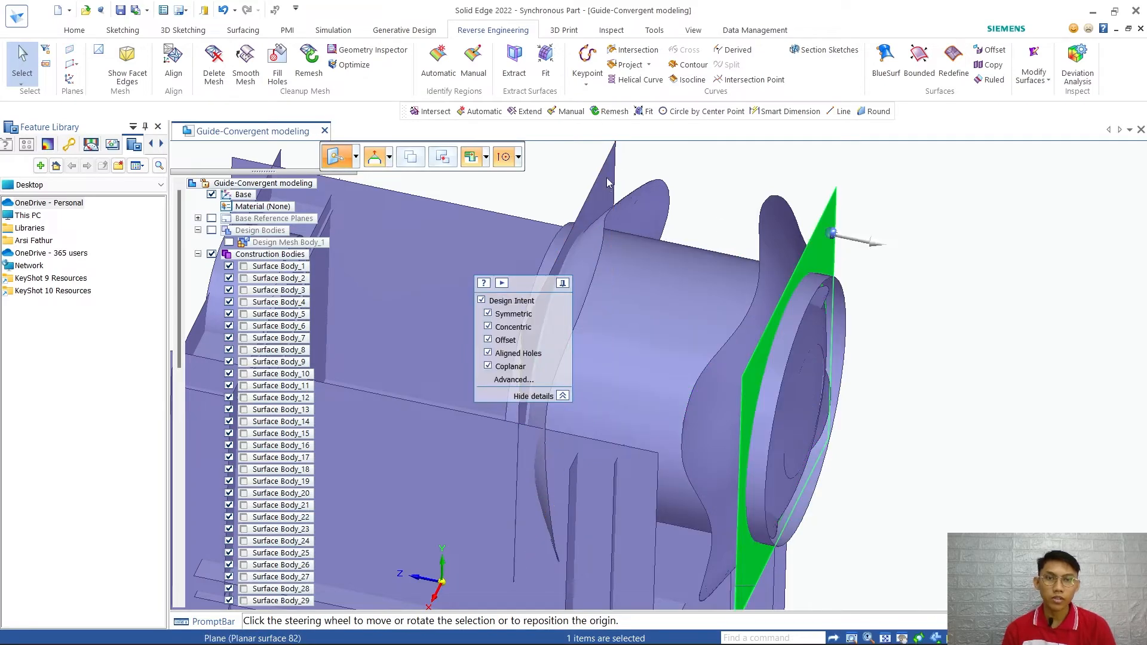
pyautogui.click(607, 183)
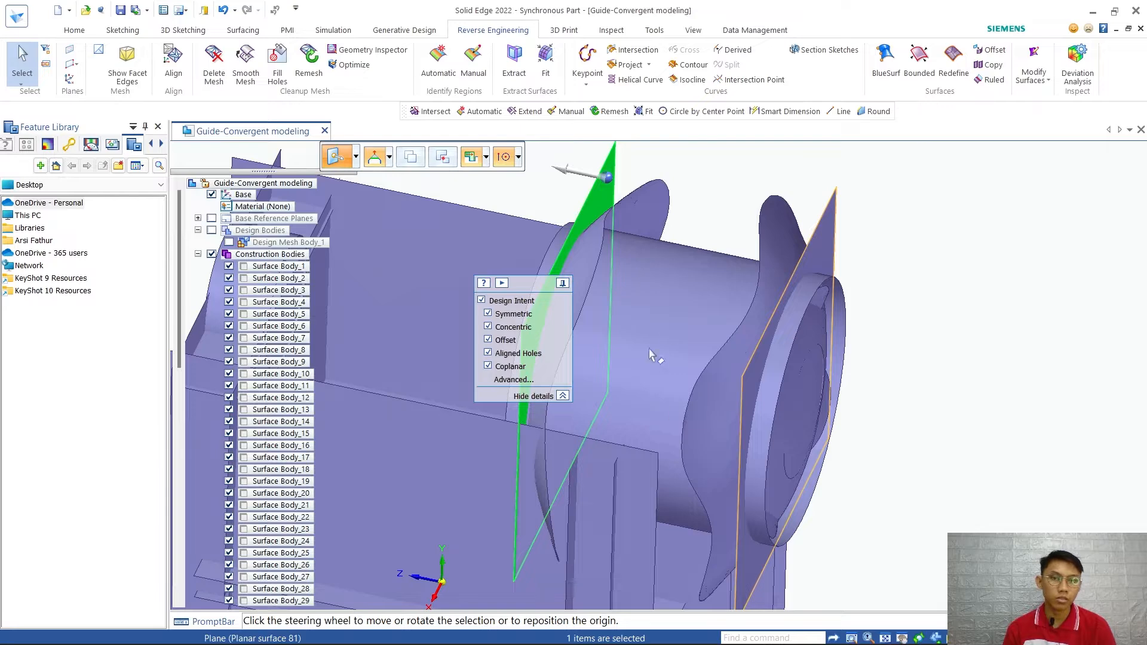
pyautogui.click(711, 197)
# Delete the two wavy B-spline surfaces flaring out around the outside of the cylindrical boss
pyautogui.scroll(-5, 720, 206)
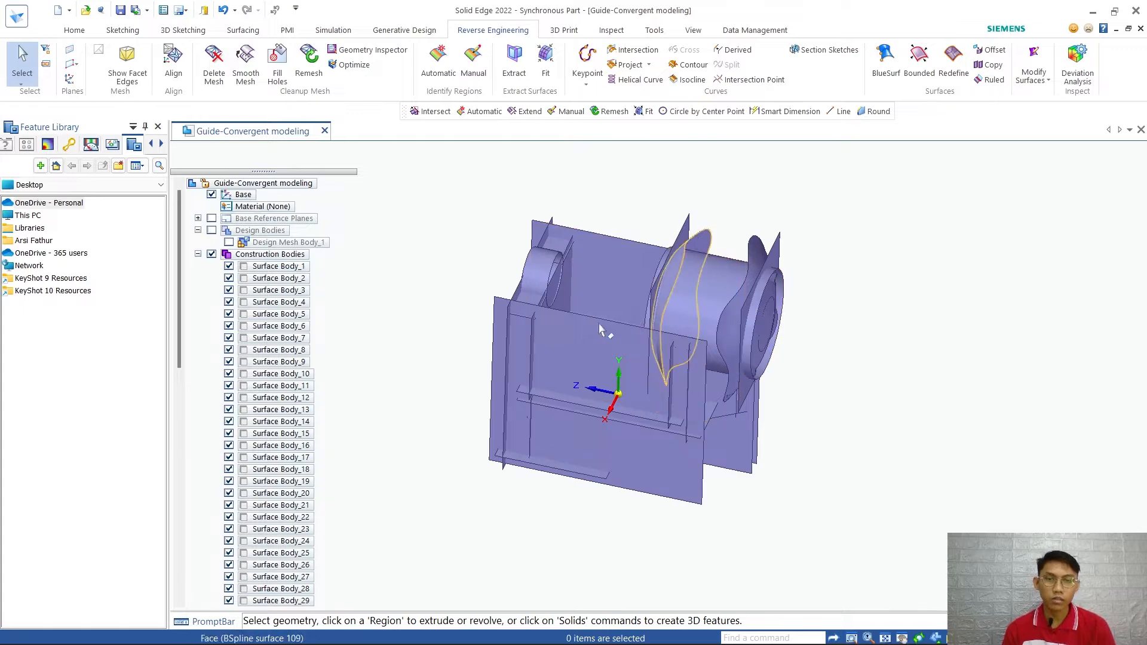
pyautogui.moveTo(706, 352)
pyautogui.mouseDown(button='middle')
pyautogui.moveTo(597, 302)
pyautogui.moveTo(692, 352)
pyautogui.mouseUp(button='middle')
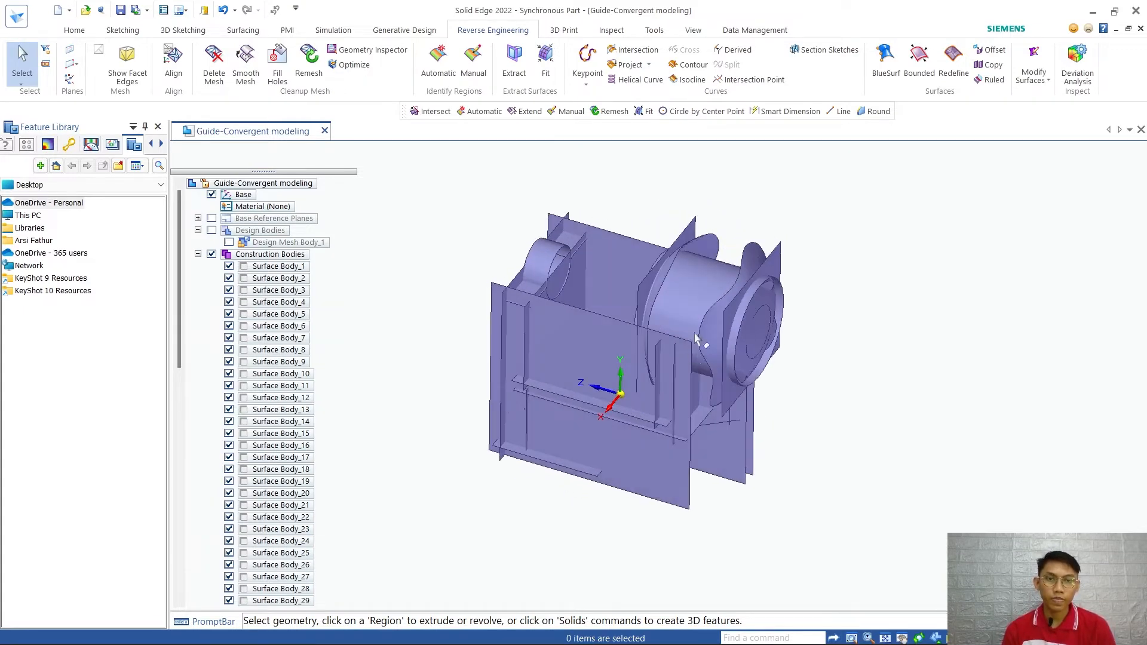
pyautogui.scroll(5, 744, 230)
pyautogui.scroll(-5, 742, 291)
pyautogui.scroll(8, 732, 277)
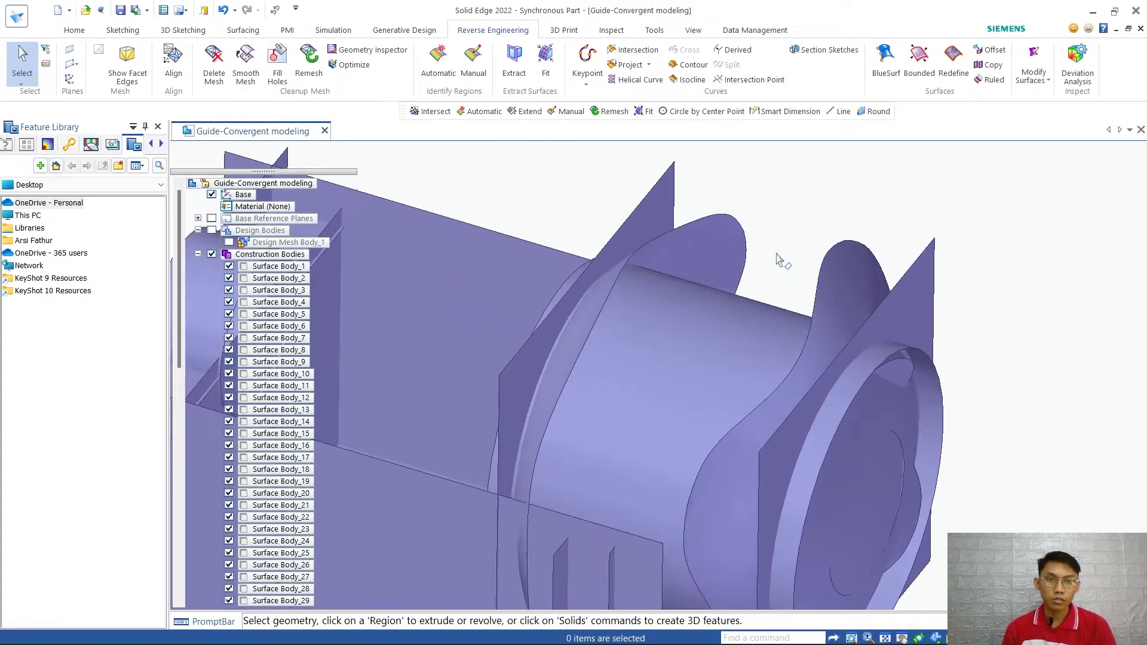
pyautogui.click(718, 258)
pyautogui.scroll(-4, 783, 245)
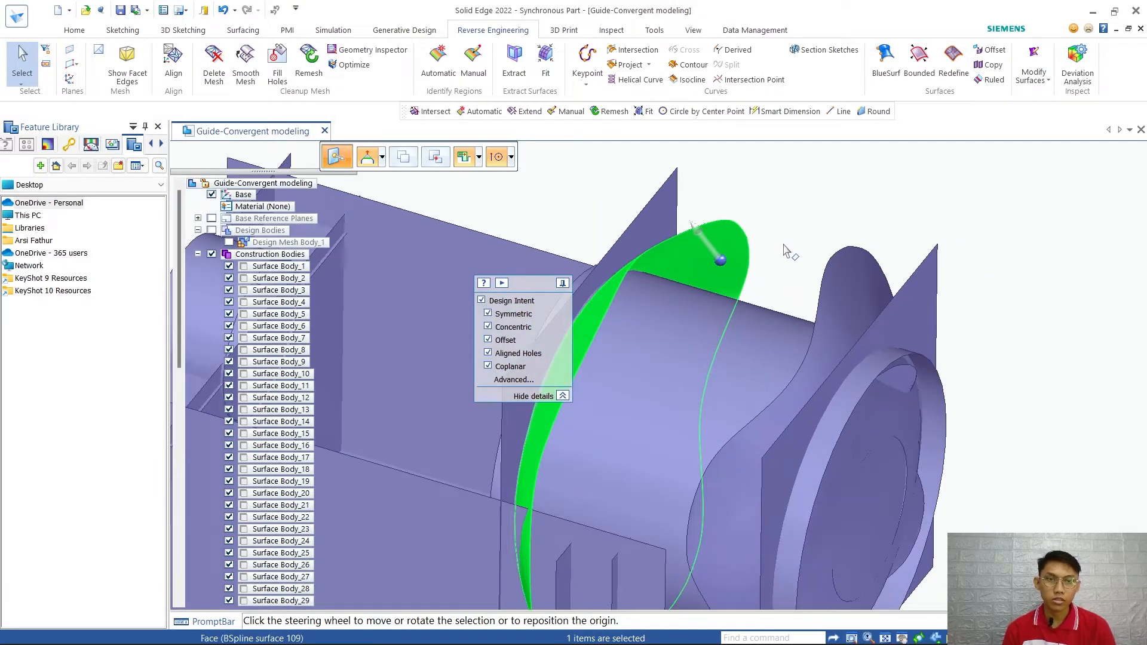
pyautogui.scroll(3, 787, 254)
pyautogui.keyDown('ctrl'); pyautogui.click(842, 276); pyautogui.keyUp('ctrl')
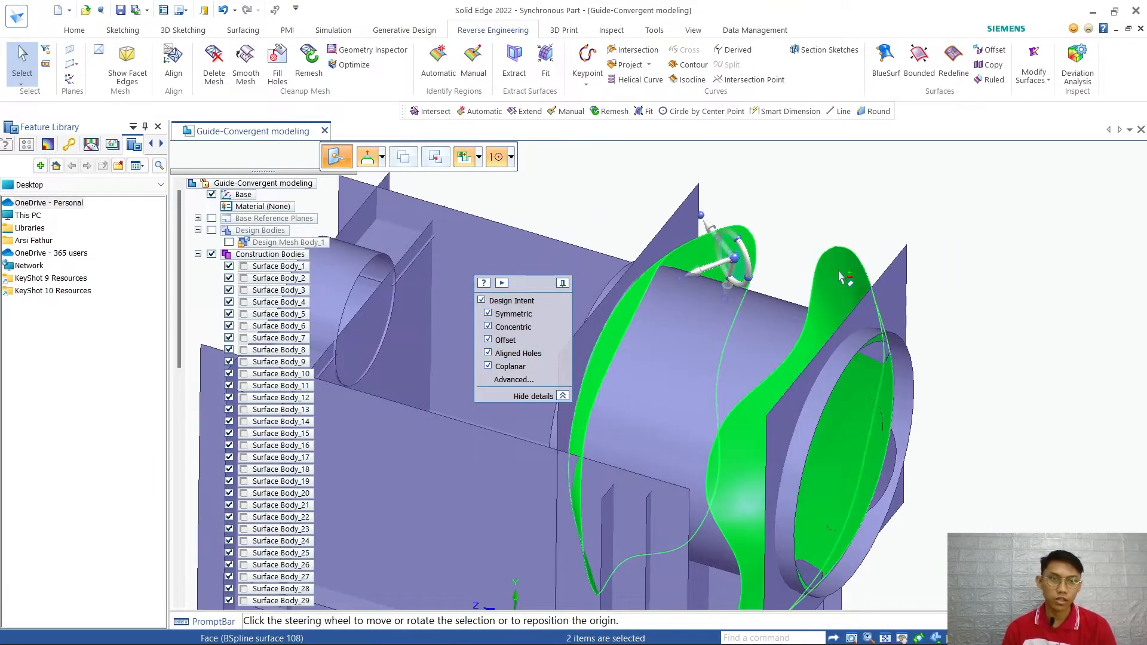
pyautogui.press('Escape')
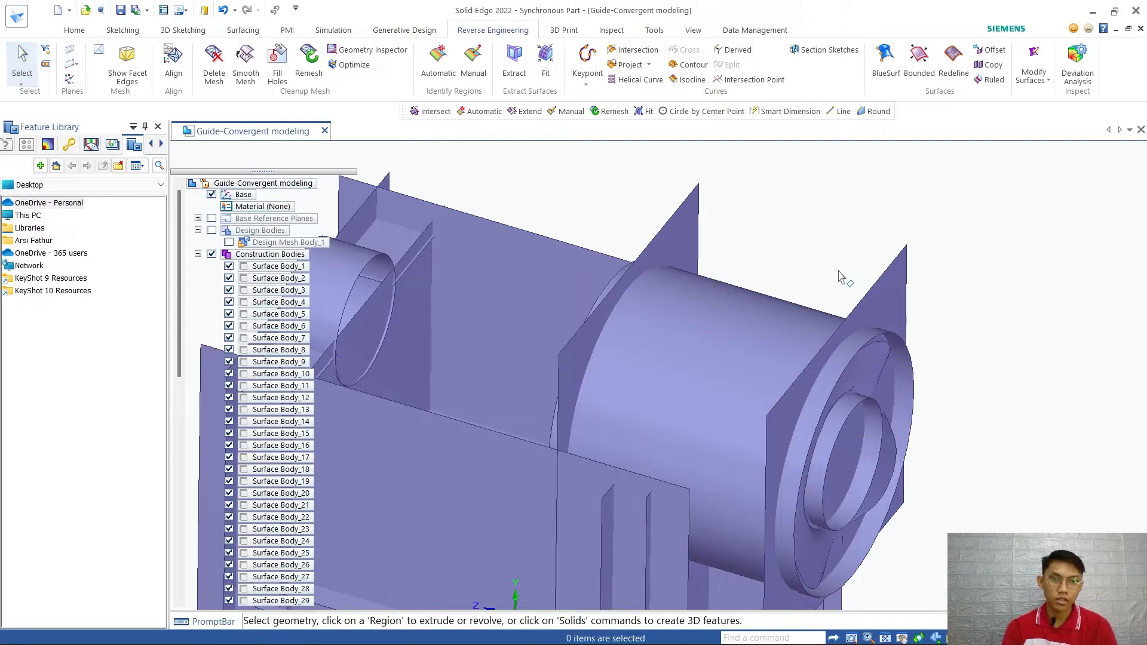
# Show the design mesh body again and compare it with the extracted surfaces by hiding and redisplaying the construction bodies
pyautogui.scroll(2, 817, 276)
pyautogui.scroll(-6, 819, 289)
pyautogui.scroll(6, 819, 351)
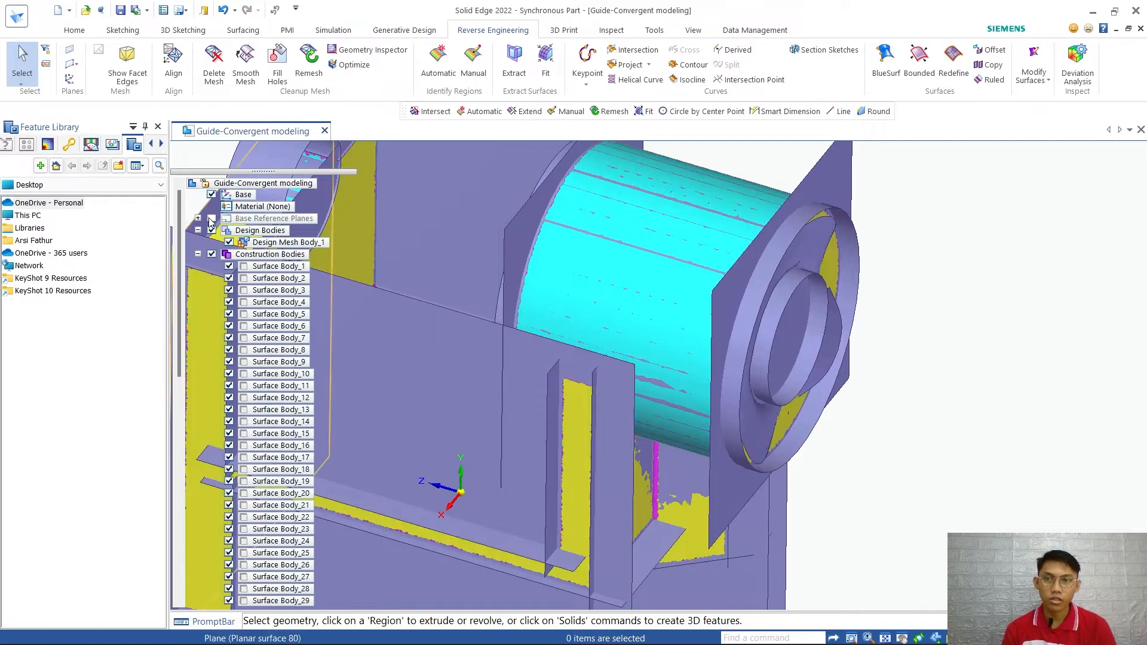
pyautogui.click(212, 254)
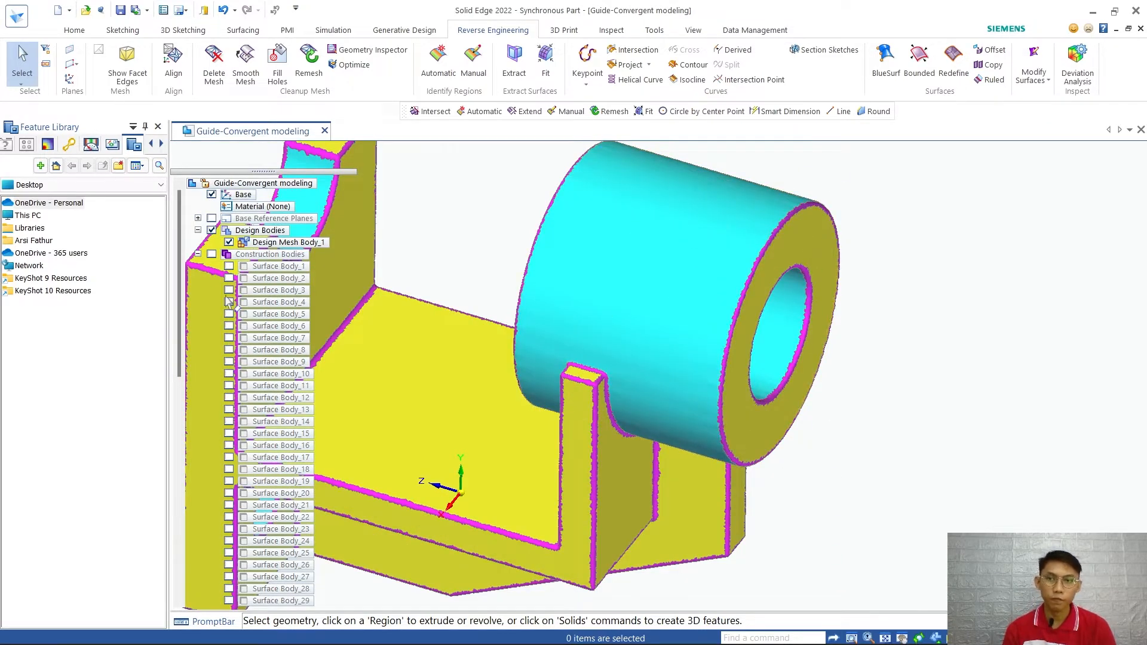
pyautogui.click(211, 254)
# Delete the irregular B-spline surfaces around the bore on both end faces of the cylindrical boss
pyautogui.scroll(5, 835, 323)
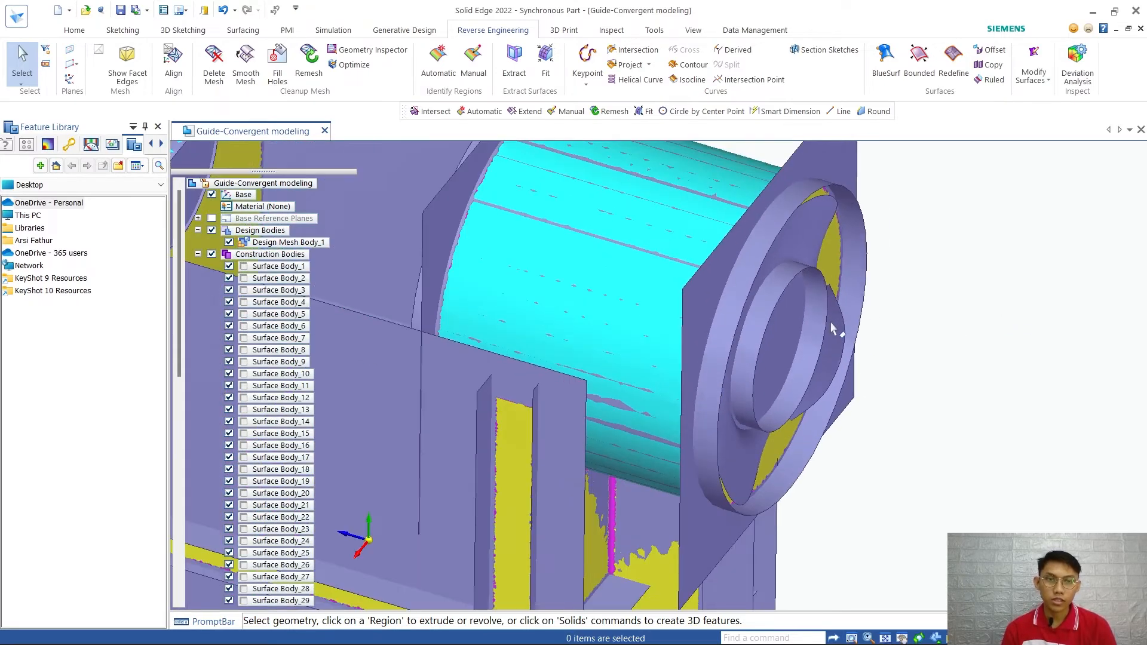
pyautogui.scroll(-5, 833, 325)
pyautogui.moveTo(842, 342); pyautogui.dragTo(804, 354, button='middle')
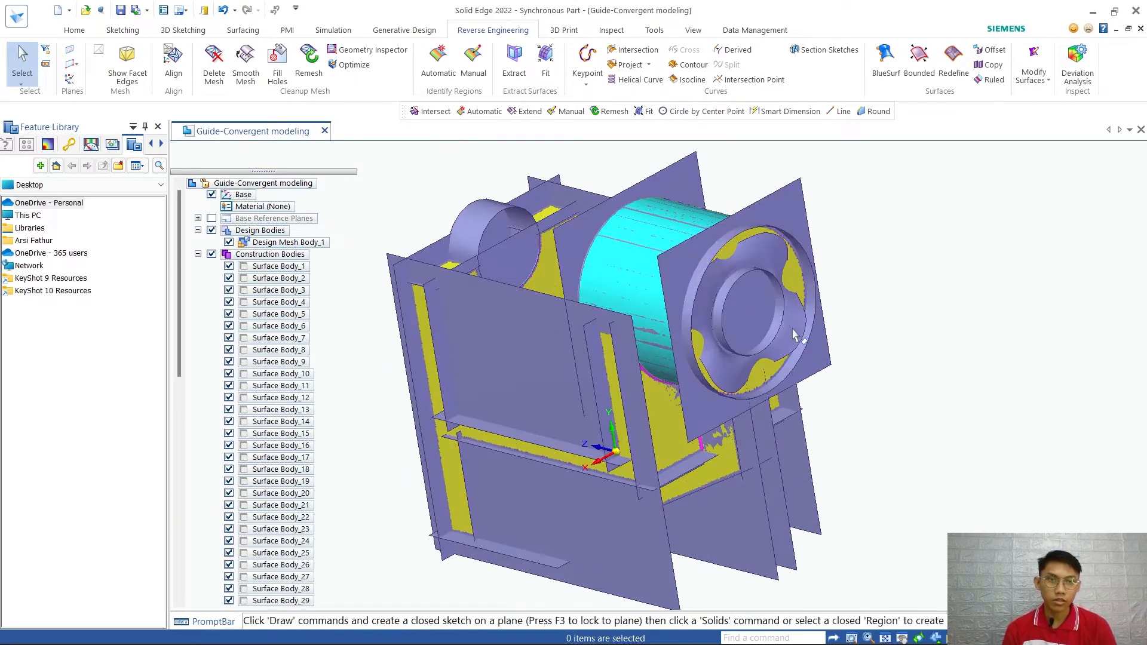
pyautogui.click(792, 328)
pyautogui.press('Delete')
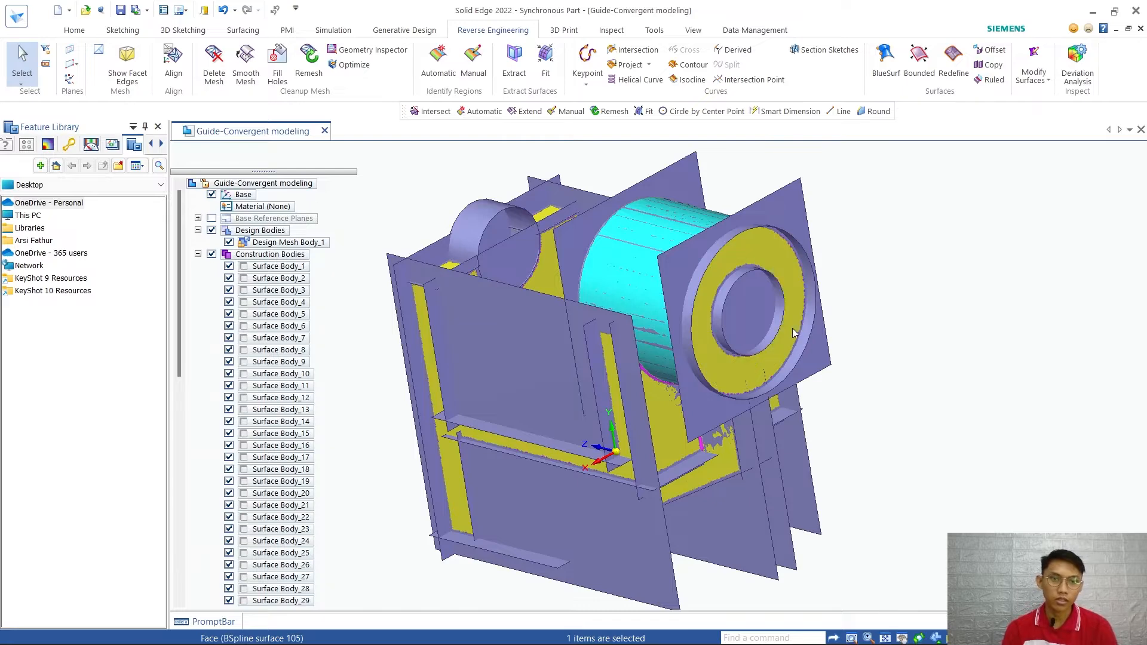
pyautogui.scroll(3, 578, 235)
pyautogui.moveTo(578, 235); pyautogui.dragTo(751, 248, button='middle')
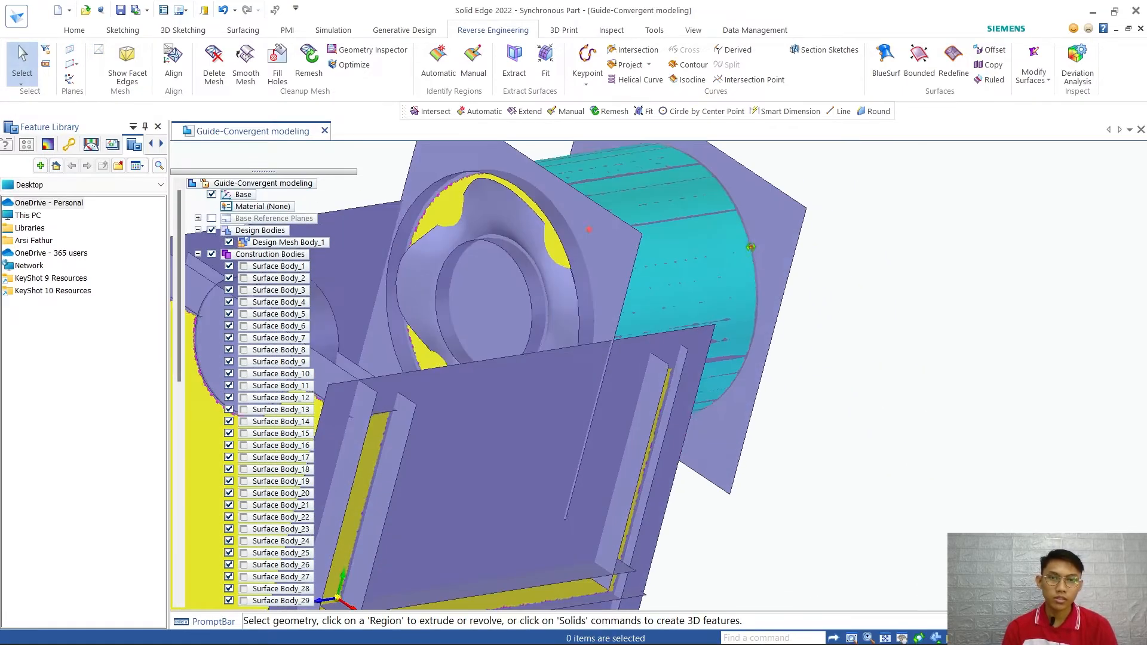
pyautogui.click(497, 205)
pyautogui.press('Delete')
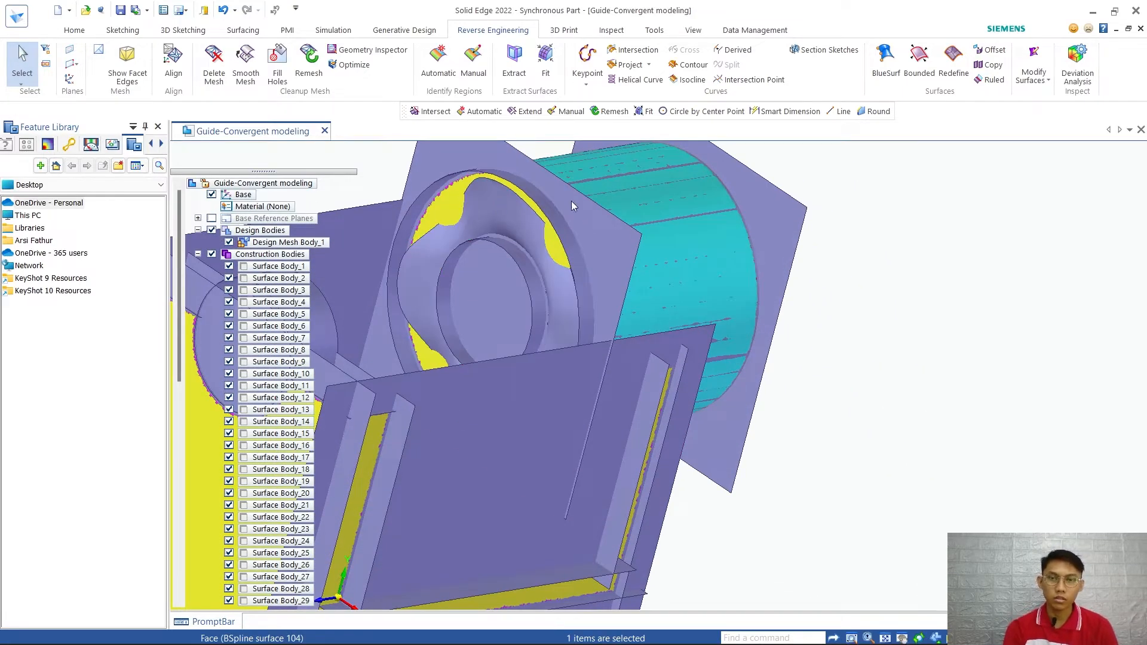
# Delete the two irregular B-spline surfaces around the mounting holes on the outer face of the bracket's end plate
pyautogui.scroll(-5, 661, 282)
pyautogui.scroll(-3, 676, 293)
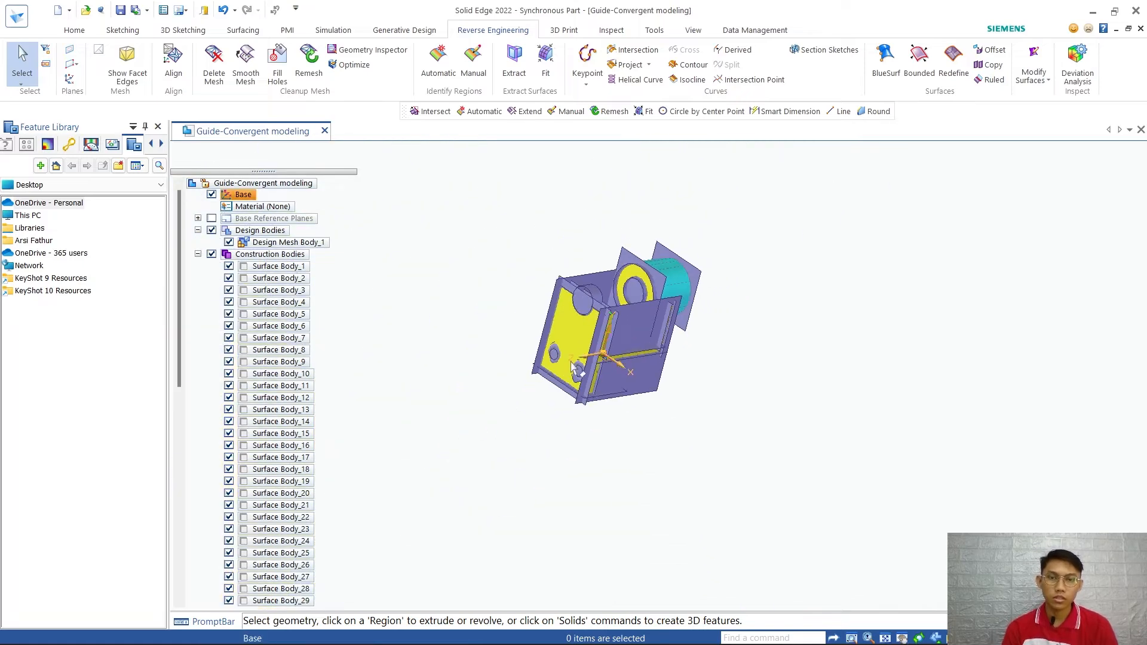
pyautogui.scroll(5, 550, 389)
pyautogui.moveTo(549, 357); pyautogui.dragTo(518, 358, button='middle')
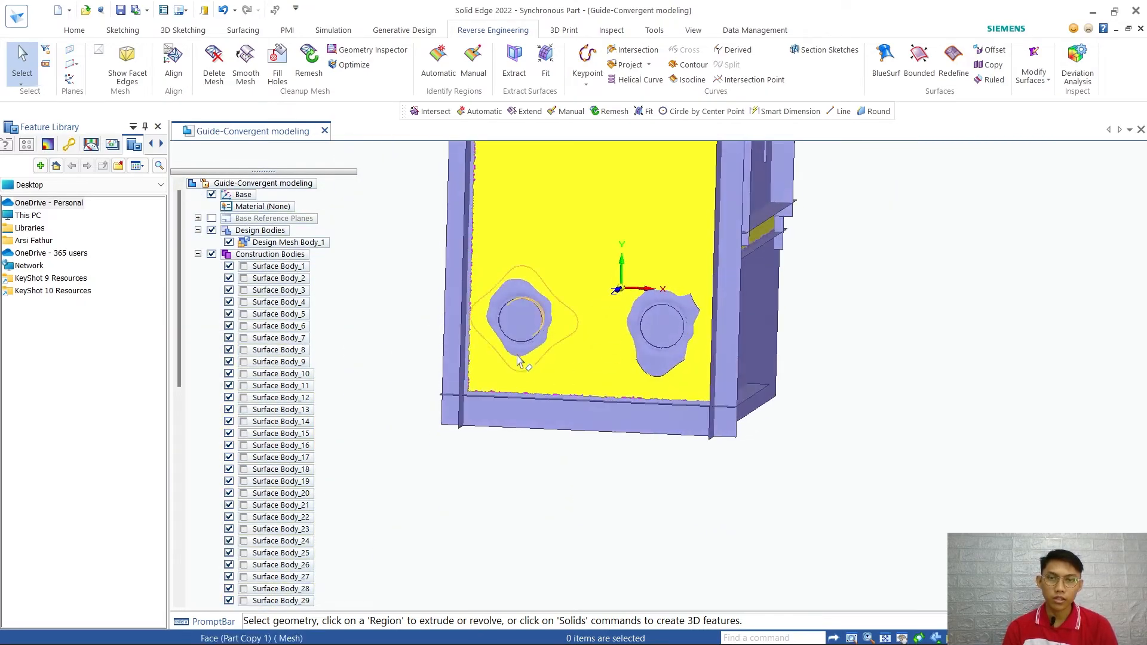
pyautogui.click(518, 357)
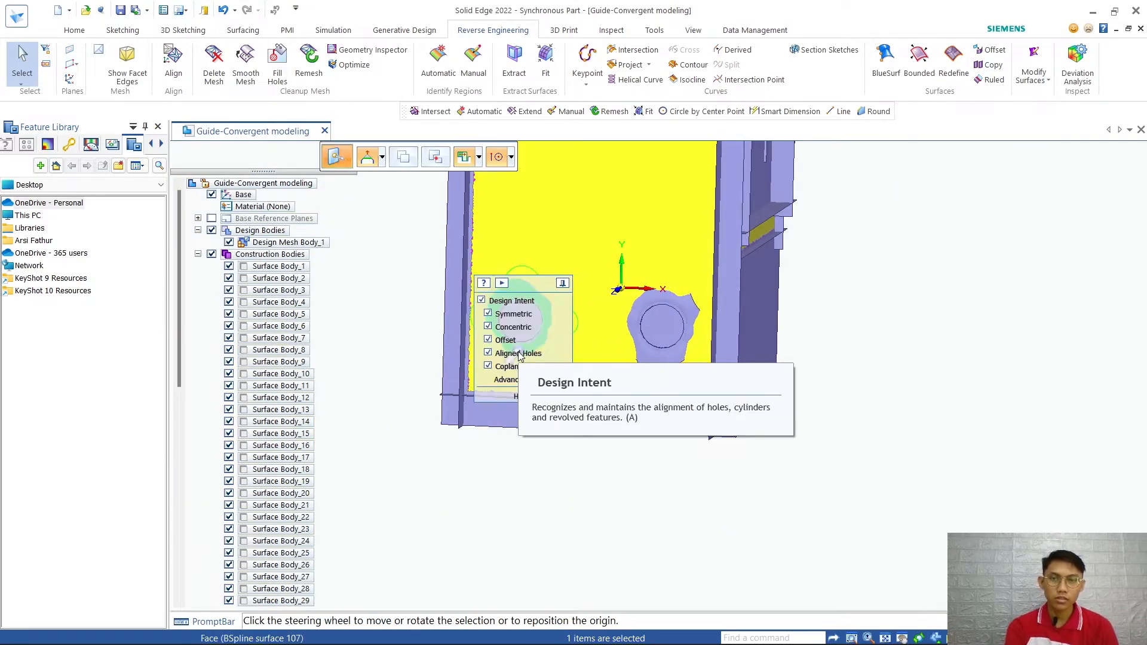
pyautogui.click(659, 368)
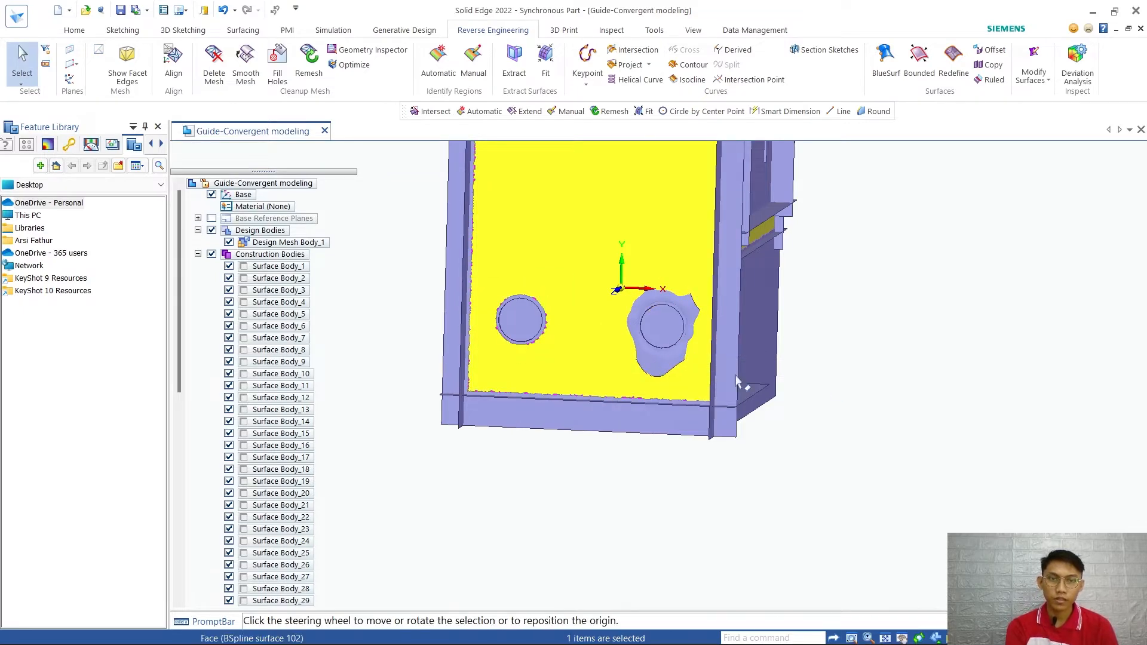
pyautogui.press('Delete')
# Delete the two irregular B-spline surfaces around the mounting holes on the inner face of the bracket's end plate
pyautogui.moveTo(844, 328); pyautogui.dragTo(742, 341, button='middle')
pyautogui.scroll(2, 742, 341)
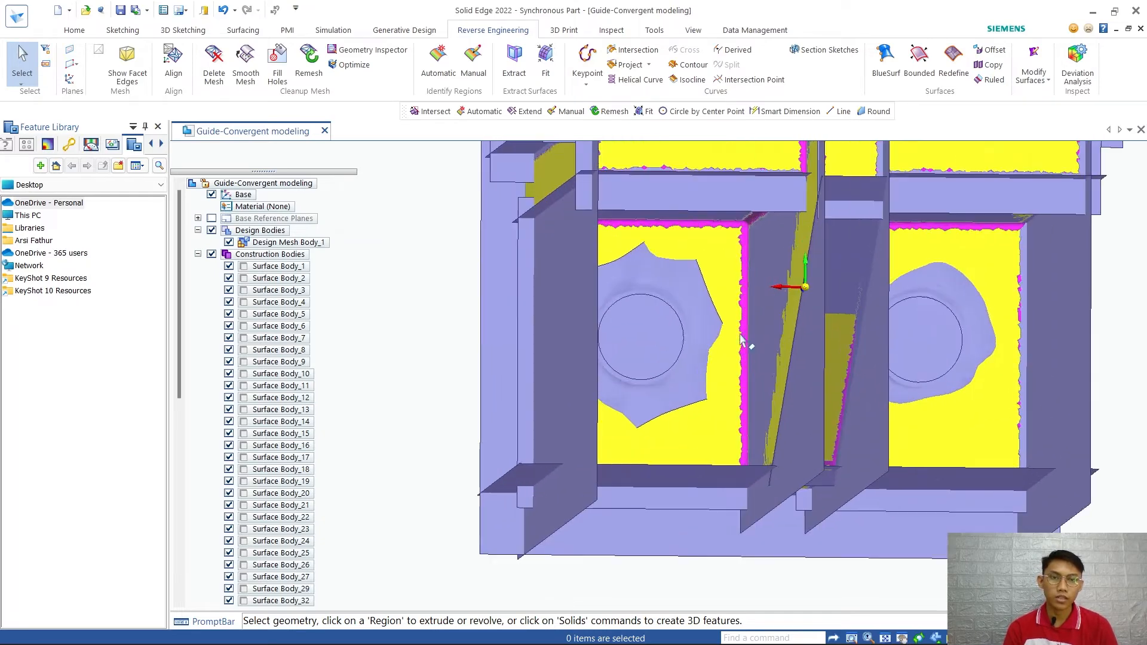
pyautogui.click(702, 300)
pyautogui.press('Delete')
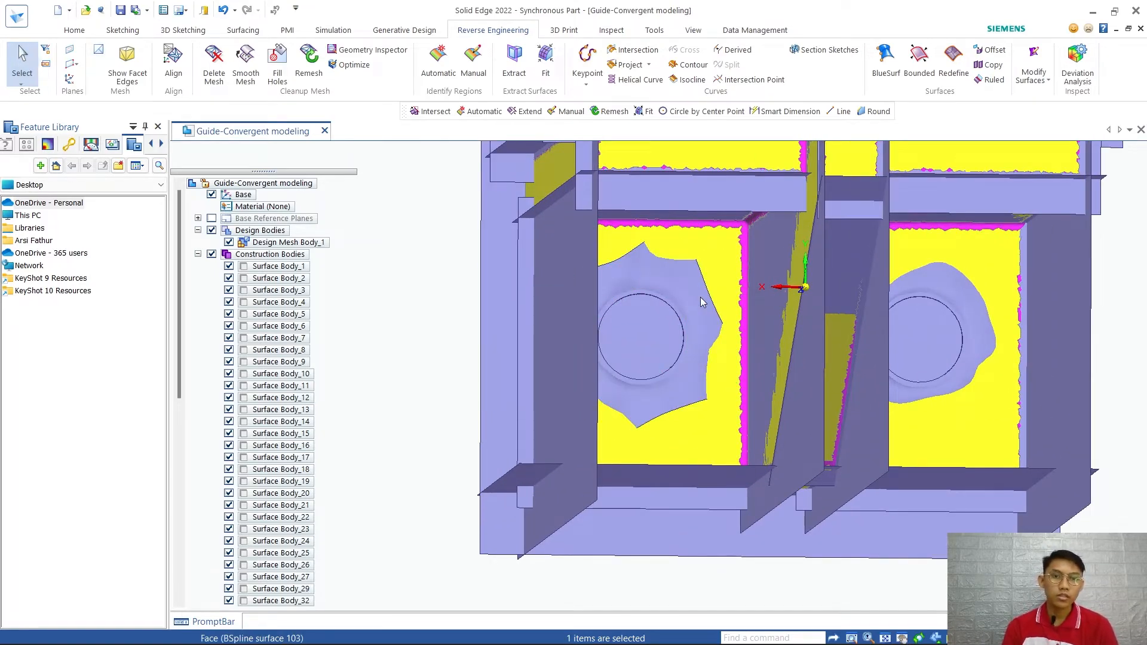
pyautogui.click(964, 302)
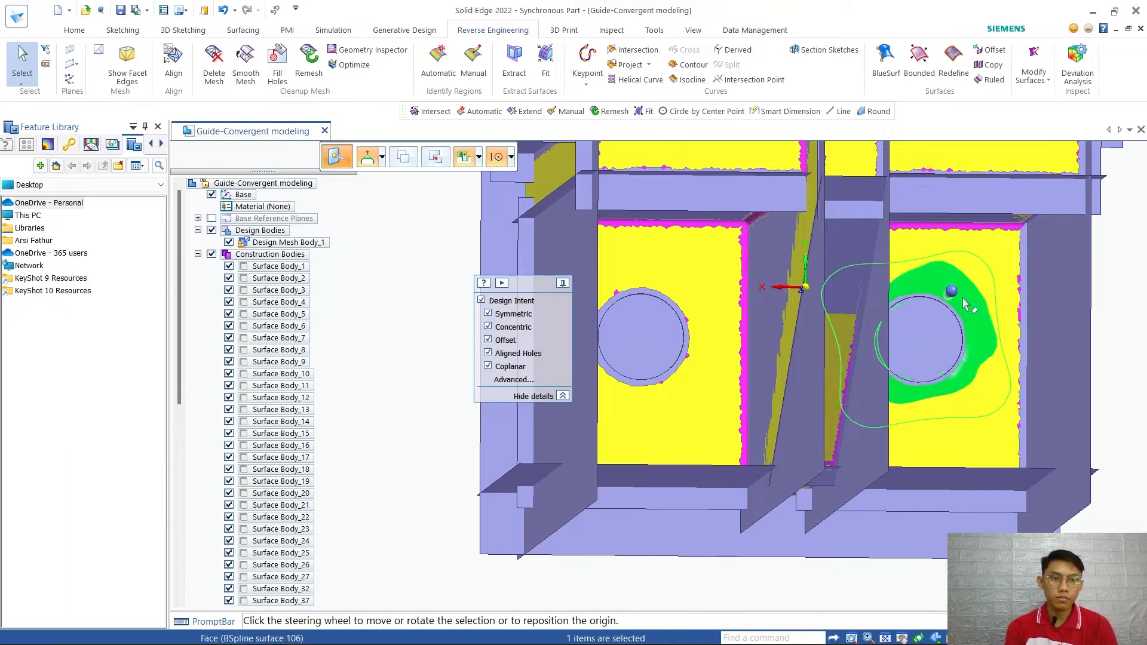
pyautogui.press('Delete')
# Inspect the remaining extracted surfaces from all around the bracket for leftover irregular B-spline surfaces
pyautogui.scroll(4, 869, 313)
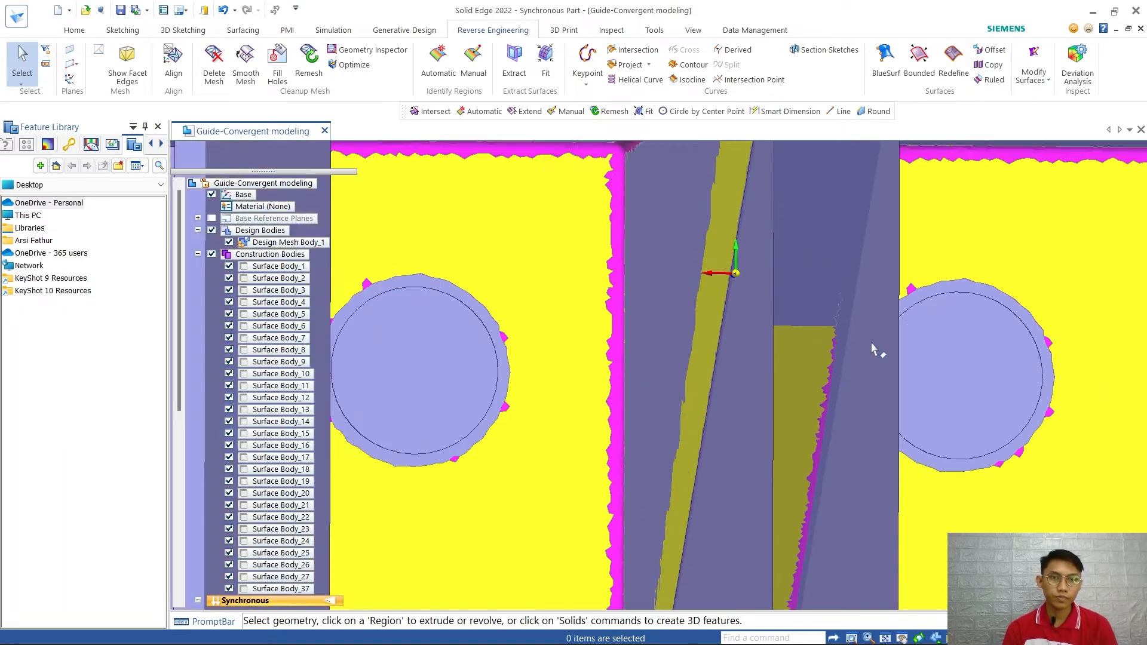
pyautogui.scroll(-6, 875, 362)
pyautogui.moveTo(901, 284); pyautogui.dragTo(953, 382, button='middle')
pyautogui.scroll(3, 873, 373)
pyautogui.scroll(-5, 879, 375)
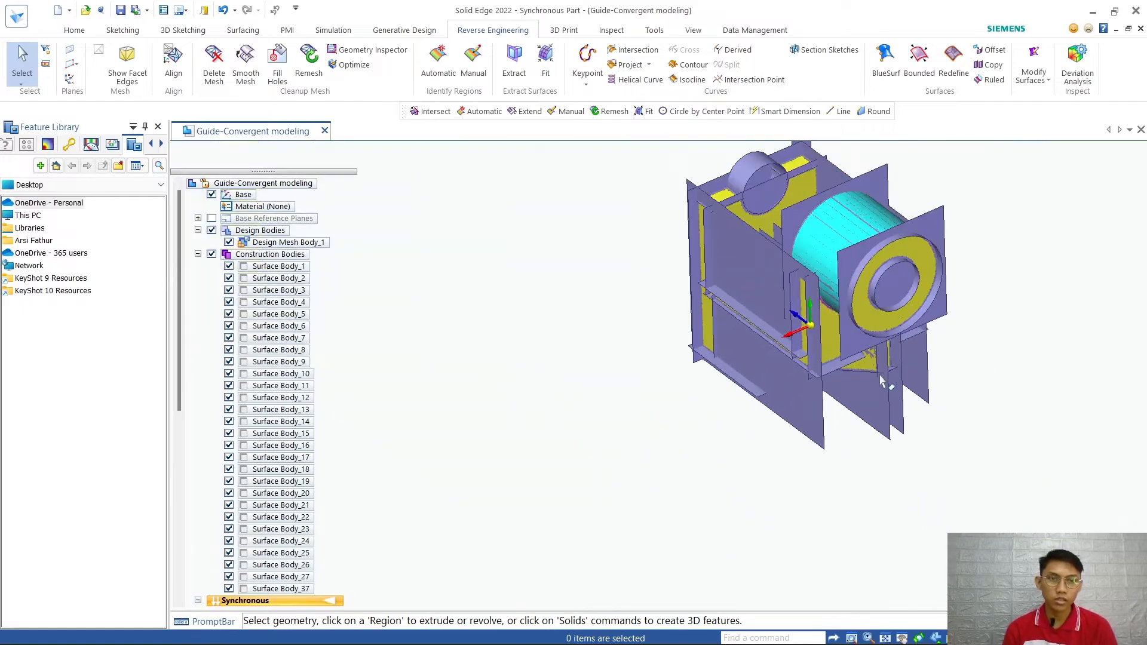
pyautogui.scroll(5, 890, 316)
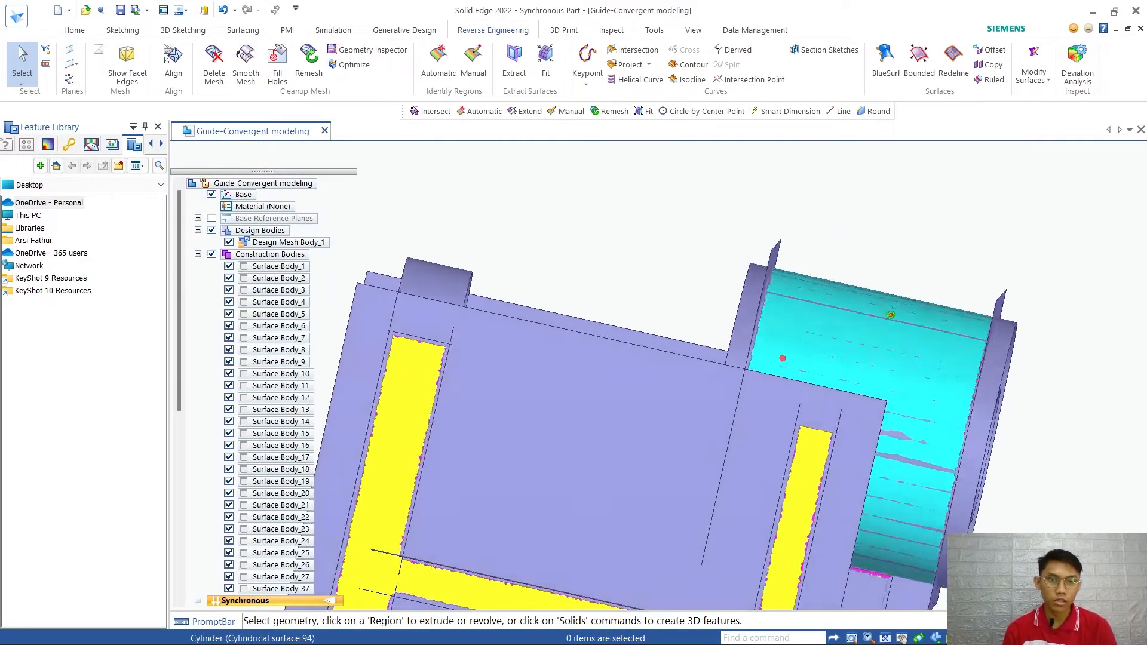
pyautogui.moveTo(890, 315); pyautogui.dragTo(635, 410, button='middle')
pyautogui.scroll(-5, 637, 406)
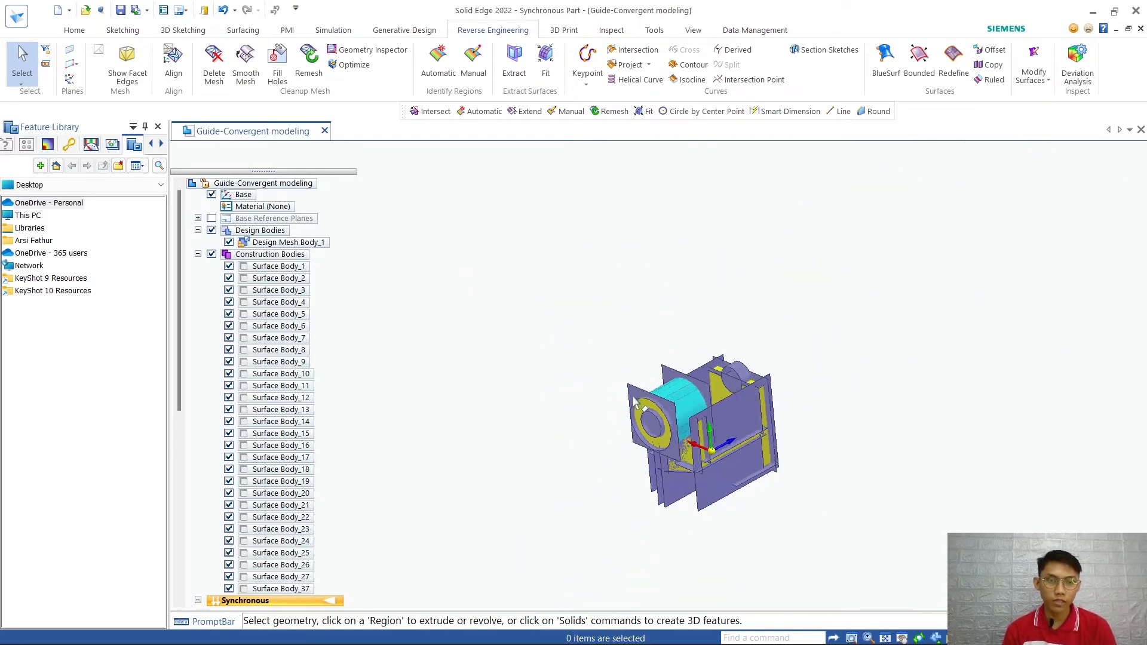
pyautogui.scroll(5, 703, 380)
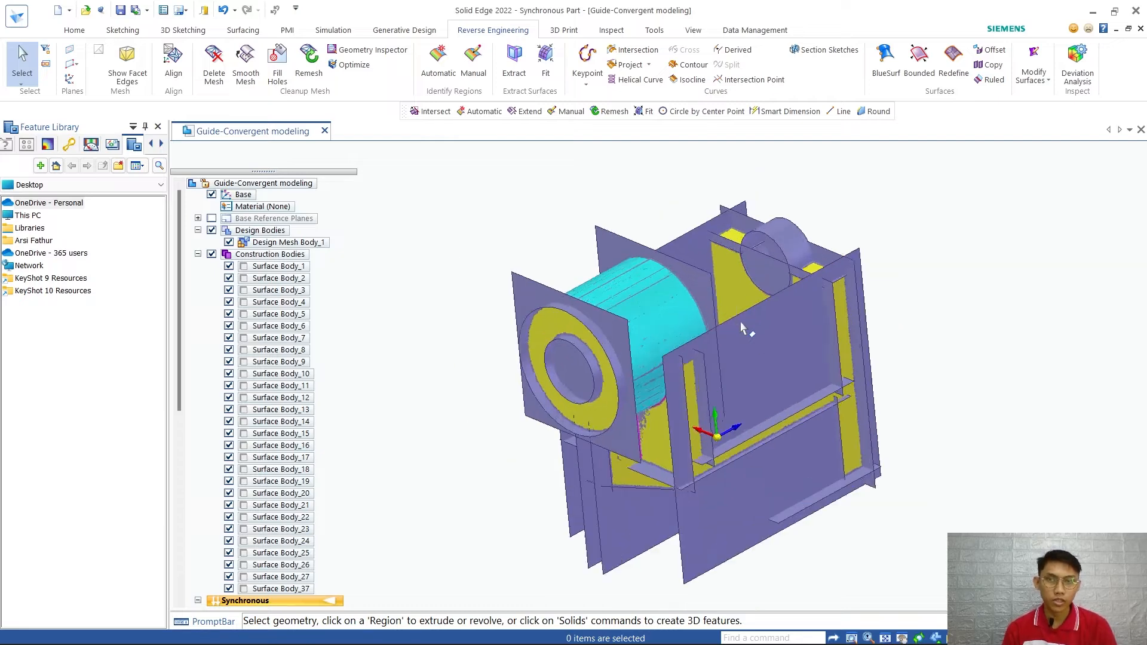
pyautogui.scroll(2, 740, 370)
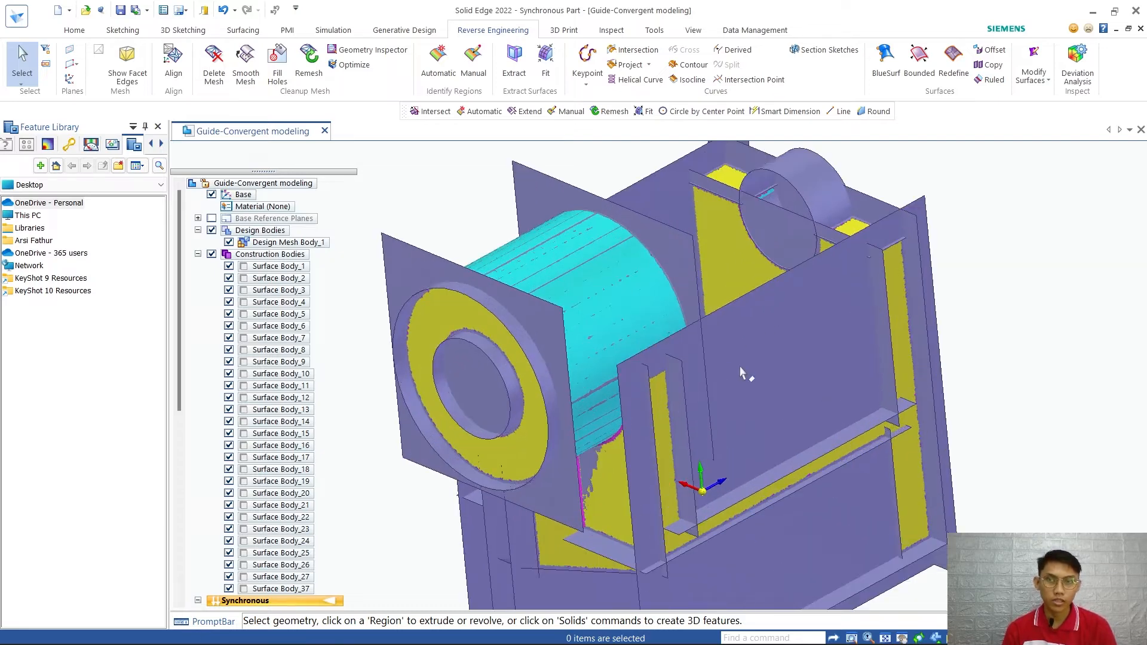
# Hide the design mesh body, keeping only the extracted construction surfaces displayed
pyautogui.click(229, 242)
pyautogui.scroll(2, 713, 325)
pyautogui.scroll(-7, 715, 331)
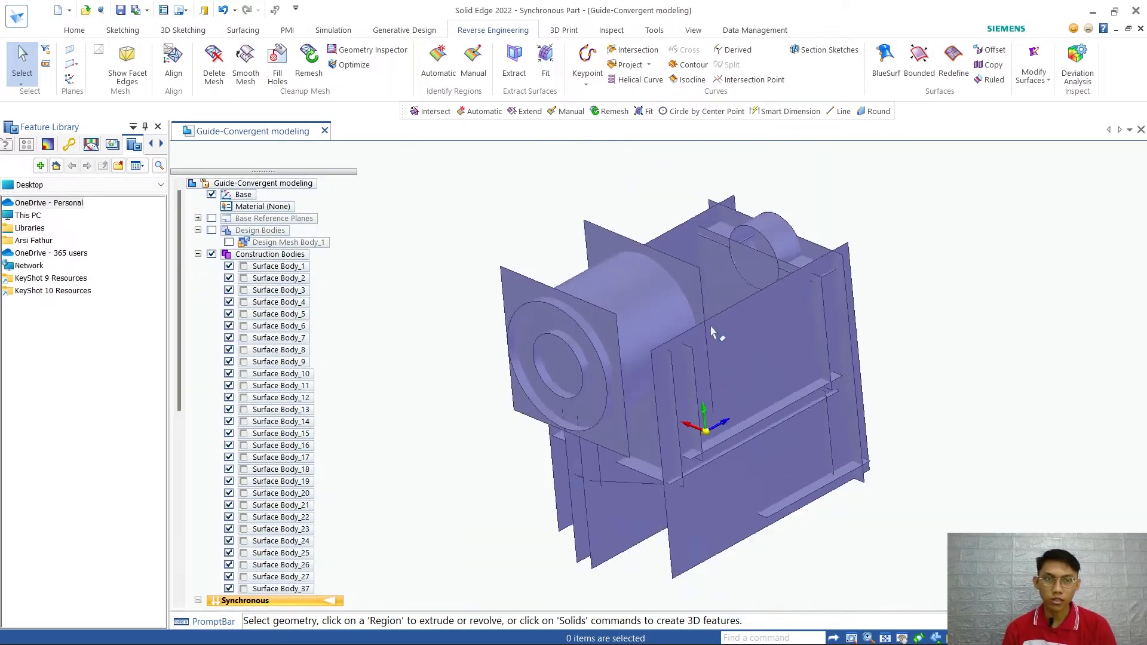
pyautogui.scroll(3, 712, 352)
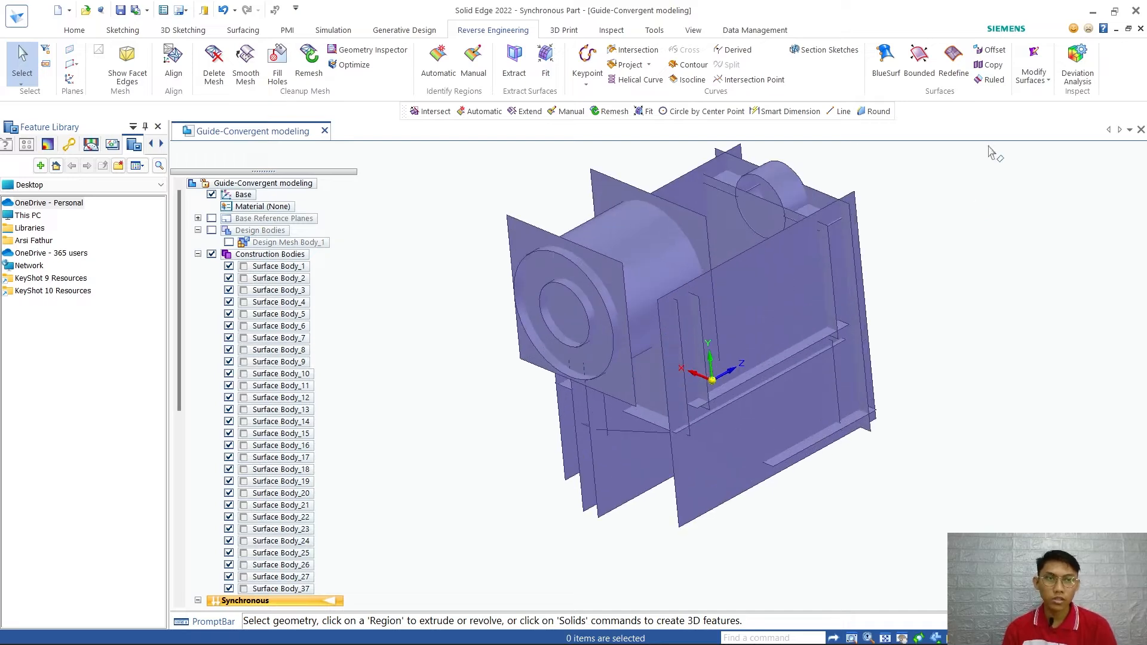
# Try to intersect all the construction surface bodies with the Create design bodies option
pyautogui.click(1034, 75)
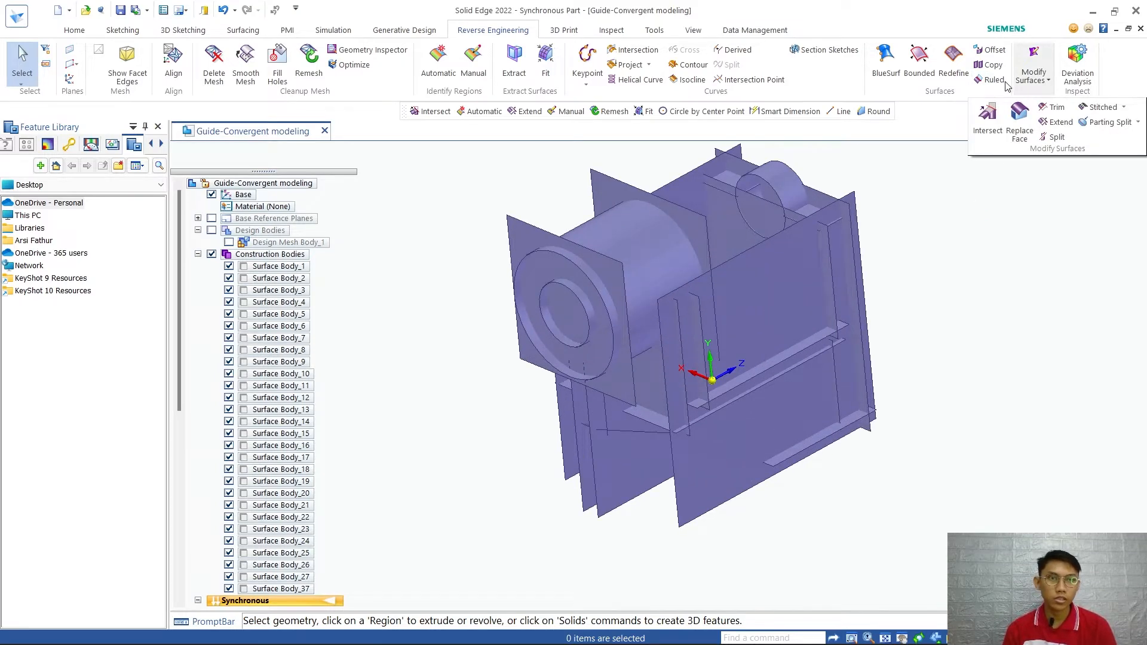
pyautogui.click(980, 133)
pyautogui.moveTo(950, 159); pyautogui.dragTo(588, 542)
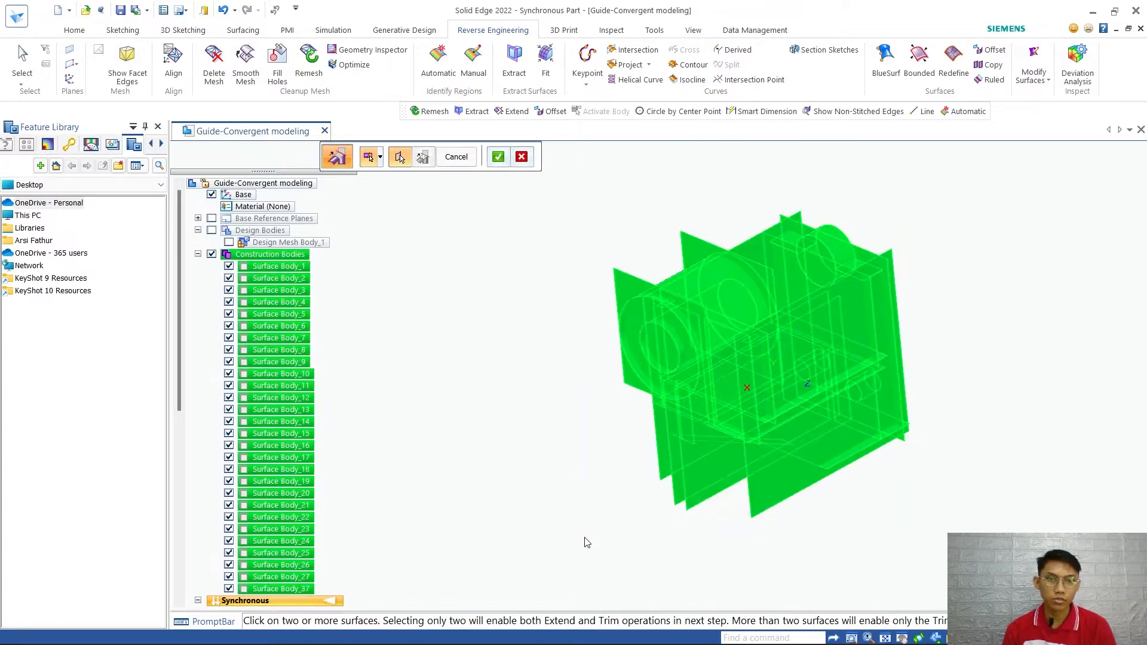
pyautogui.click(381, 157)
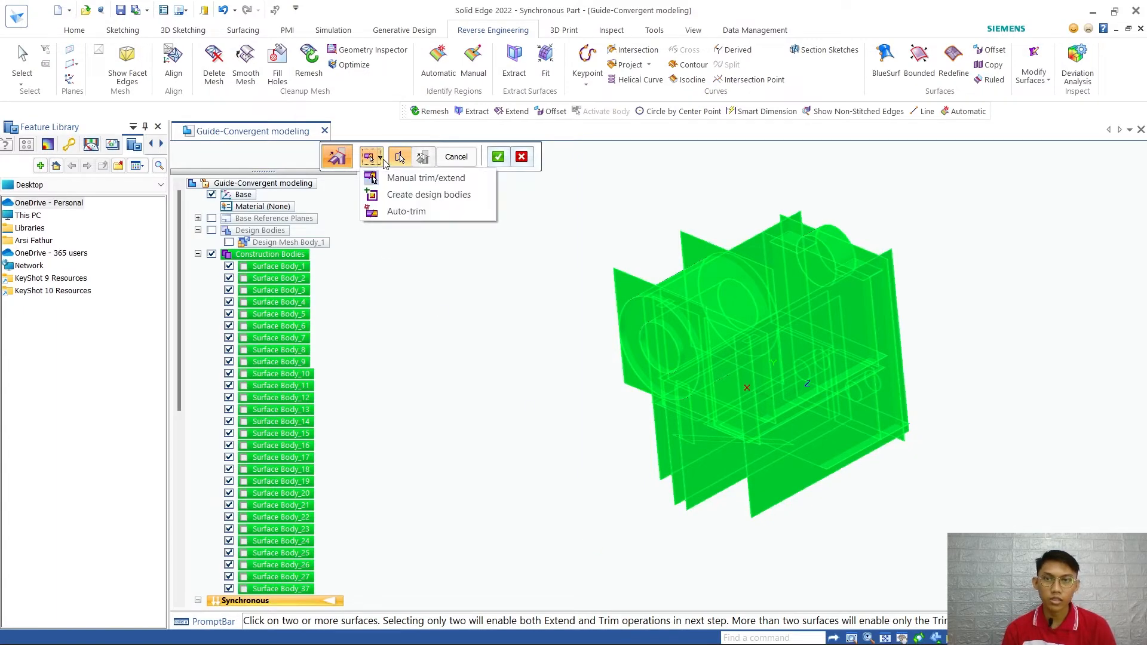
pyautogui.click(413, 196)
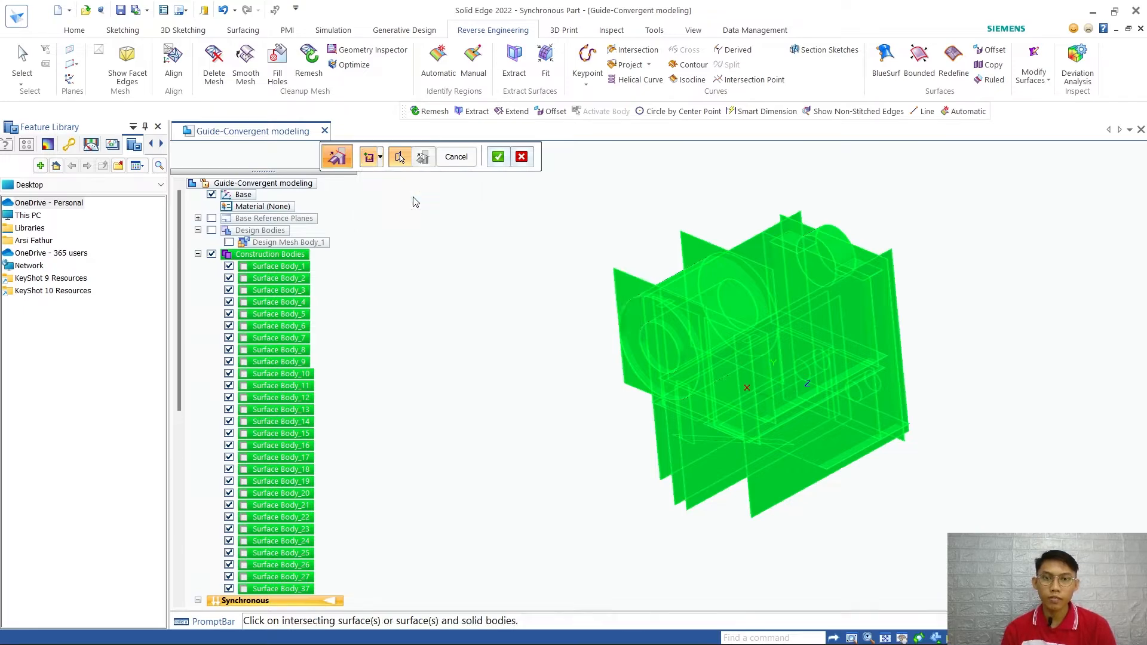
pyautogui.click(498, 157)
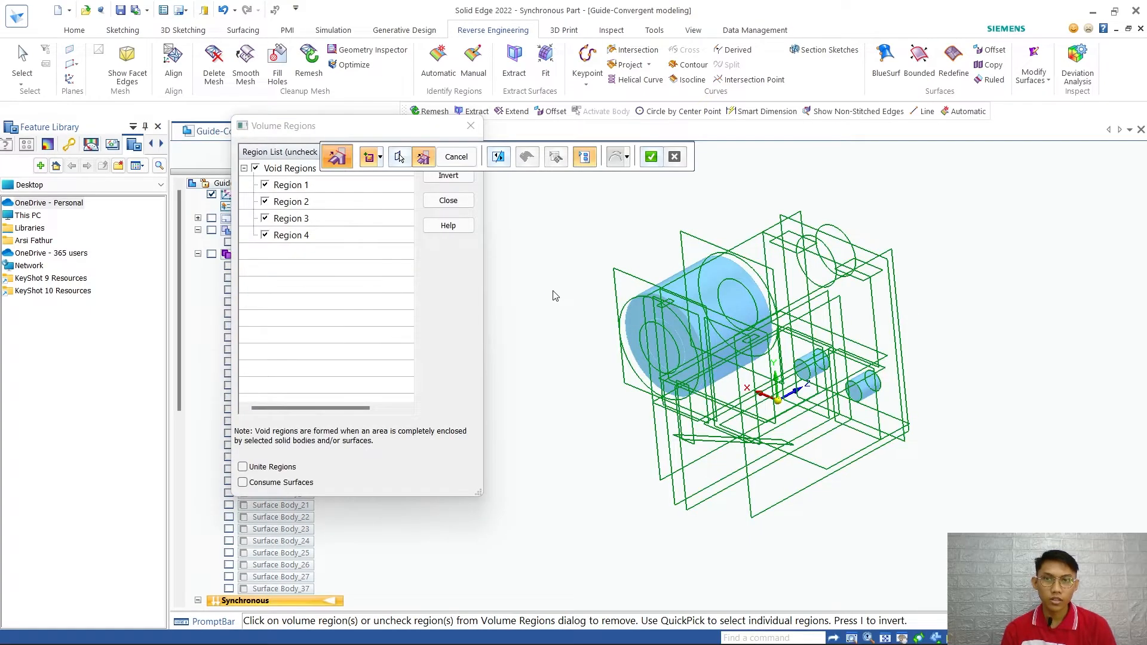
# Examine the previewed void regions against the surface outlines around the cylindrical boss, mounting holes and ribs
pyautogui.moveTo(795, 359); pyautogui.dragTo(762, 412, button='middle')
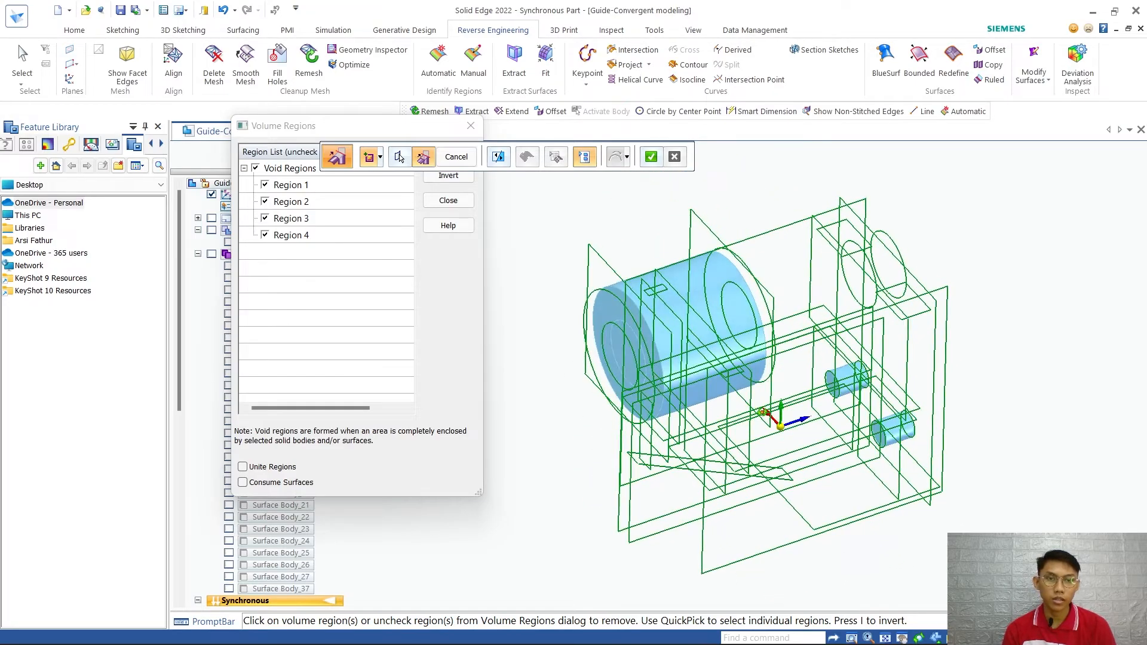
pyautogui.scroll(3, 920, 445)
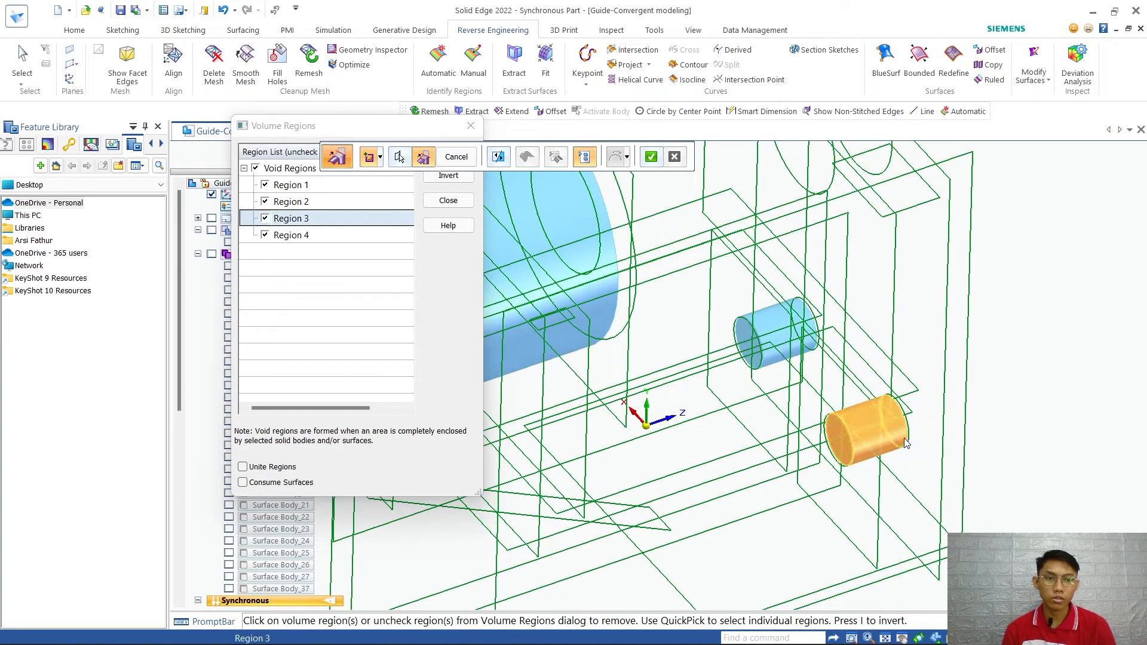
pyautogui.moveTo(875, 486); pyautogui.dragTo(840, 275, button='middle')
pyautogui.scroll(-5, 913, 341)
pyautogui.moveTo(913, 340)
pyautogui.mouseDown(button='middle')
pyautogui.moveTo(895, 368)
pyautogui.moveTo(900, 336)
pyautogui.mouseUp(button='middle')
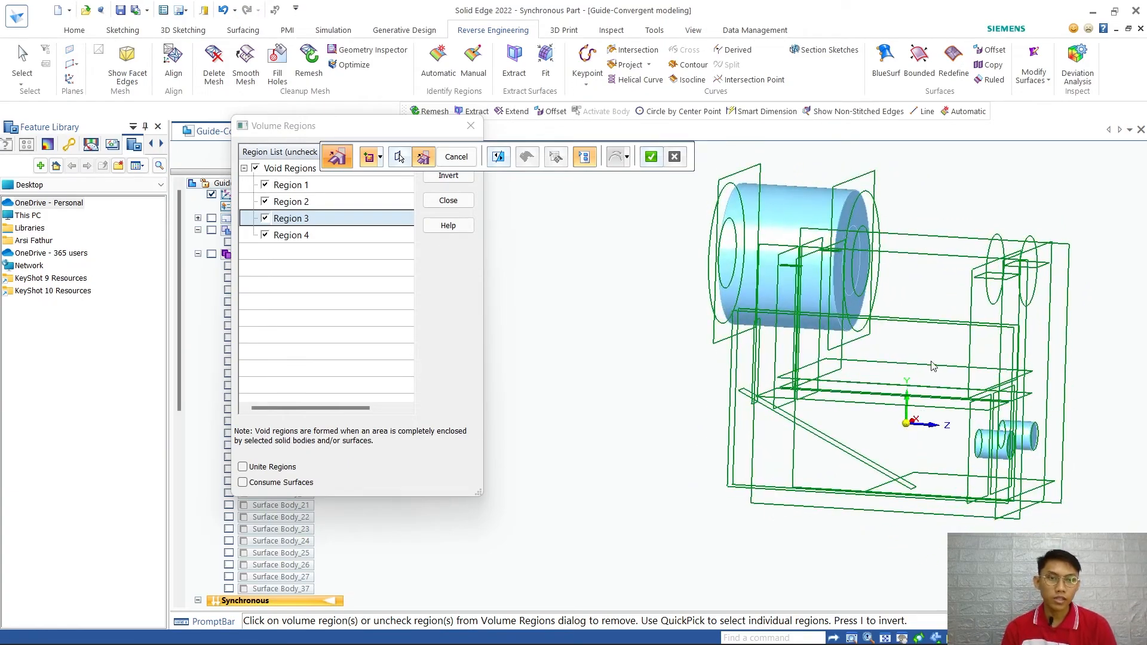
pyautogui.moveTo(884, 373); pyautogui.dragTo(1061, 377, button='middle')
pyautogui.moveTo(776, 359); pyautogui.dragTo(862, 396, button='middle')
pyautogui.middleClick(861, 396)
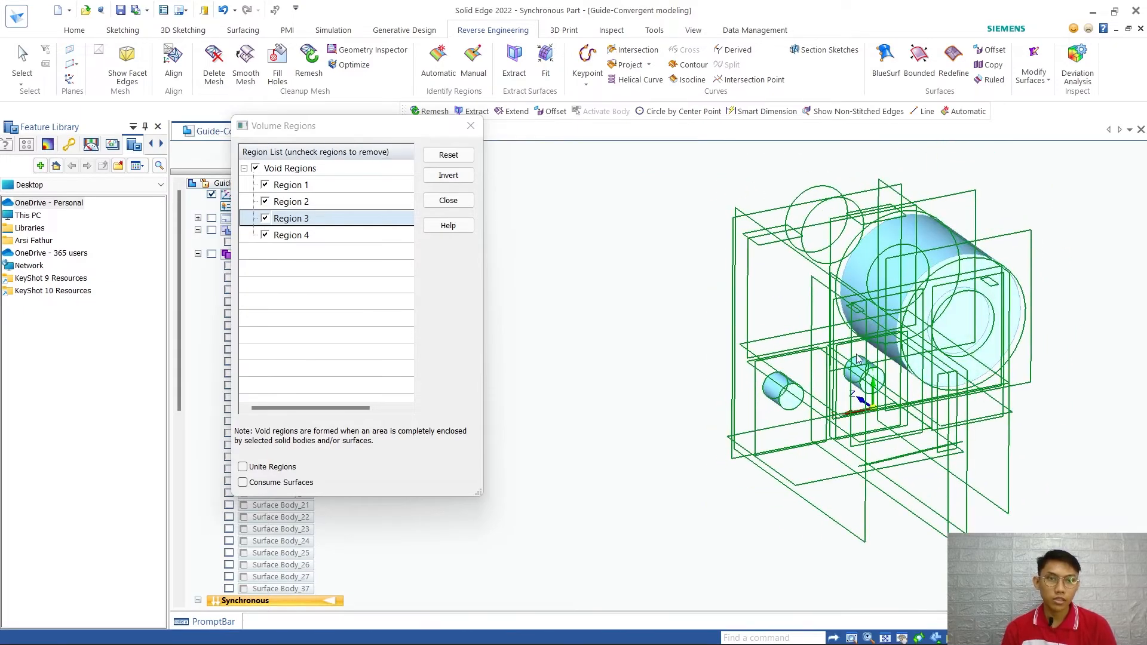
pyautogui.scroll(4, 1057, 261)
pyautogui.middleClick(1070, 259)
pyautogui.moveTo(1063, 257); pyautogui.dragTo(1009, 301, button='middle')
pyautogui.scroll(2, 876, 325)
pyautogui.scroll(-2, 880, 340)
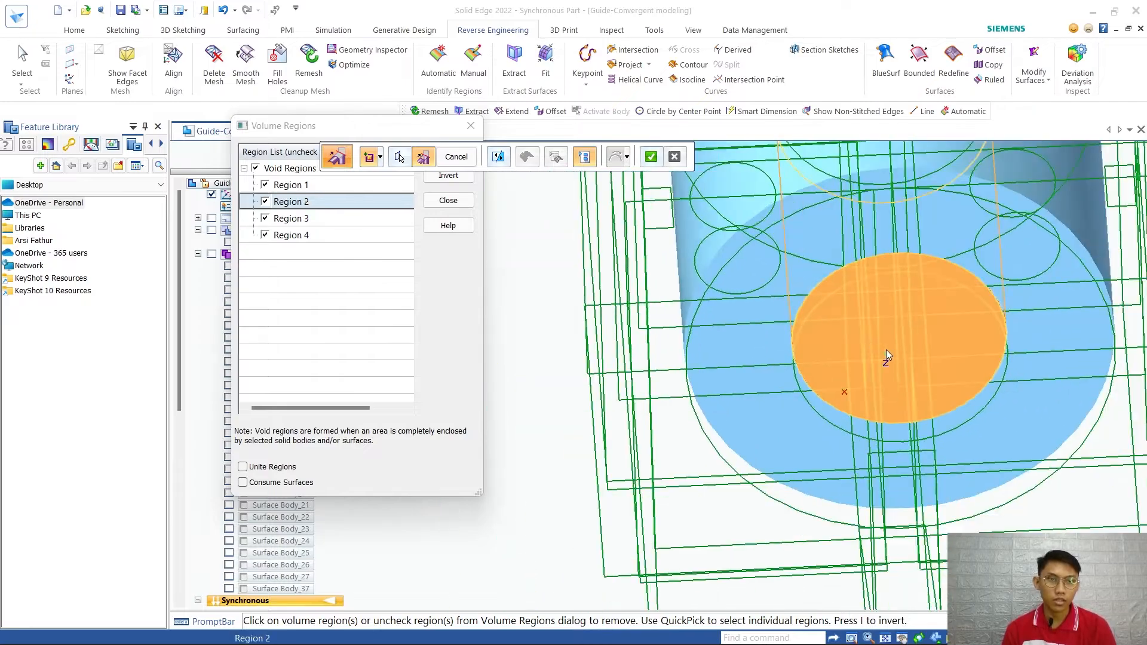
pyautogui.scroll(-2, 1063, 276)
pyautogui.scroll(3, 1075, 269)
pyautogui.moveTo(1049, 379); pyautogui.dragTo(1053, 330, button='middle')
pyautogui.scroll(-2, 1066, 307)
pyautogui.scroll(-3, 1066, 254)
pyautogui.scroll(4, 1063, 254)
pyautogui.moveTo(1062, 253); pyautogui.dragTo(1010, 263, button='middle')
pyautogui.scroll(4, 1006, 251)
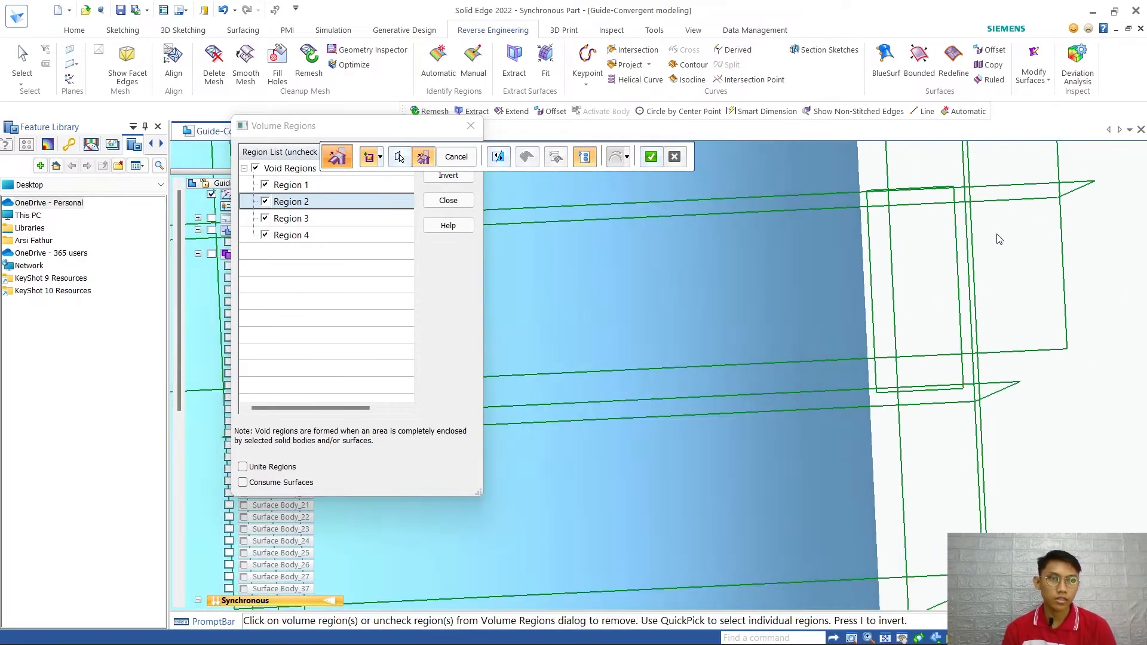
# Check from a plan view whether the small side surfaces meet the cylindrical boss and neighbouring walls, and cancel the intersection
pyautogui.hotkey('ctrl', 'k')
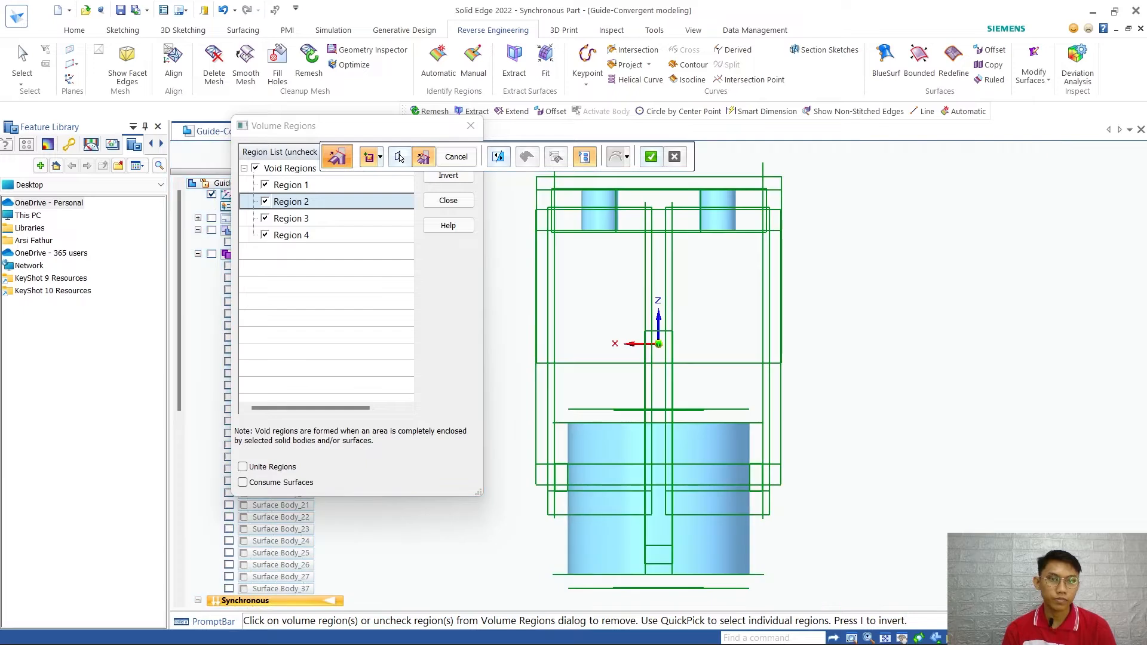
pyautogui.scroll(6, 753, 496)
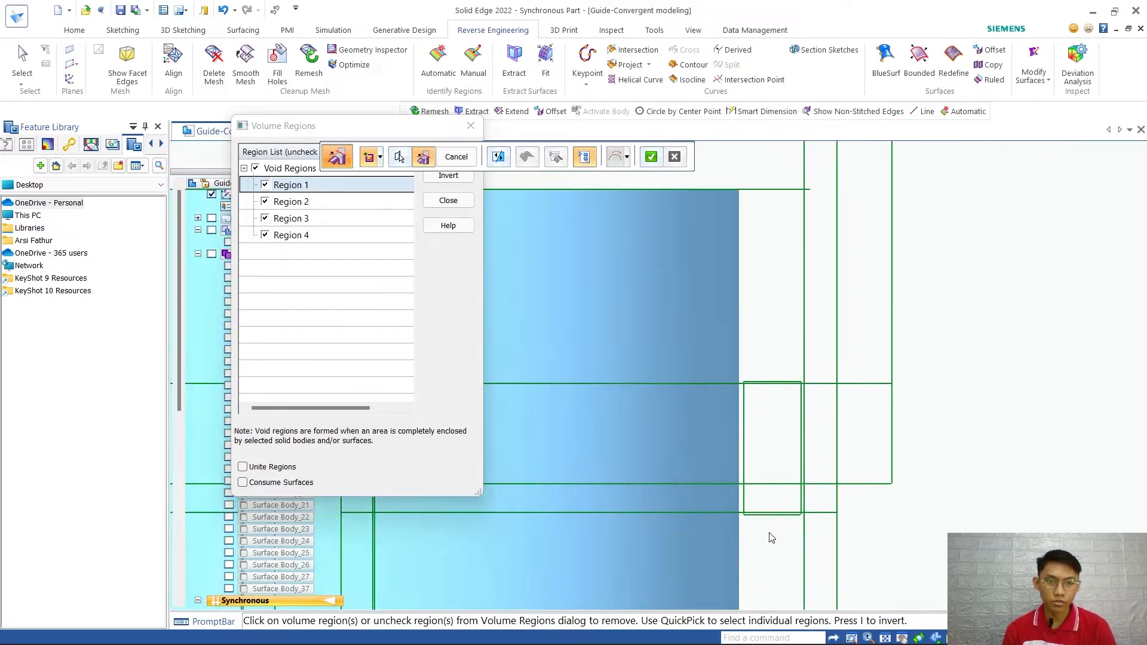
pyautogui.scroll(3, 787, 472)
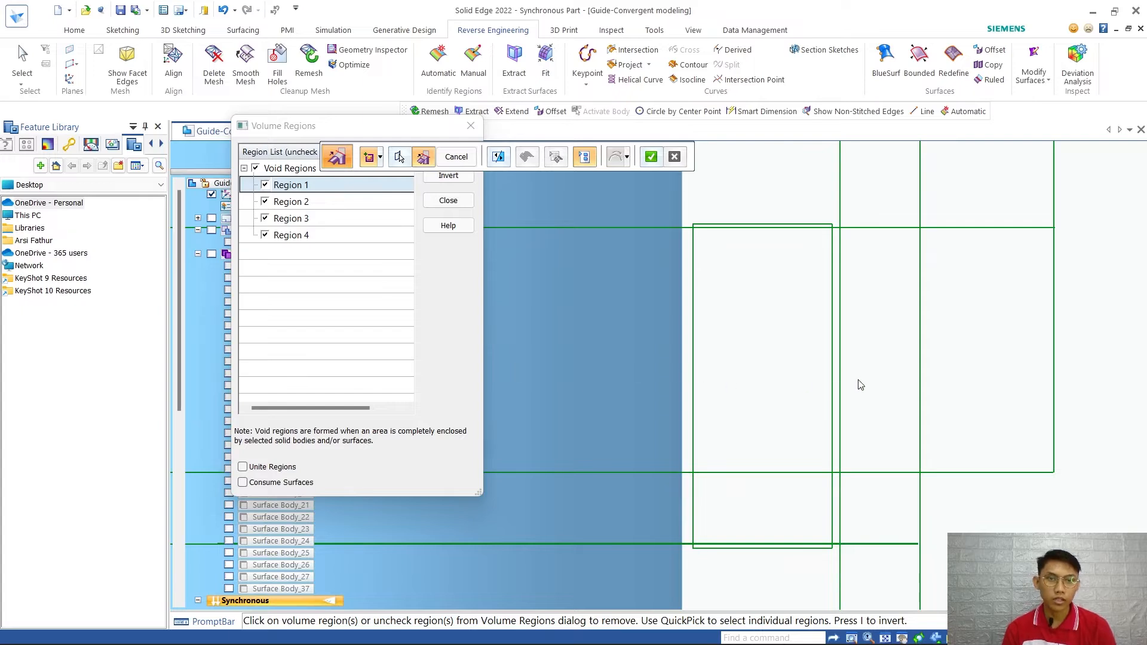
pyautogui.scroll(-3, 832, 481)
pyautogui.scroll(-5, 830, 496)
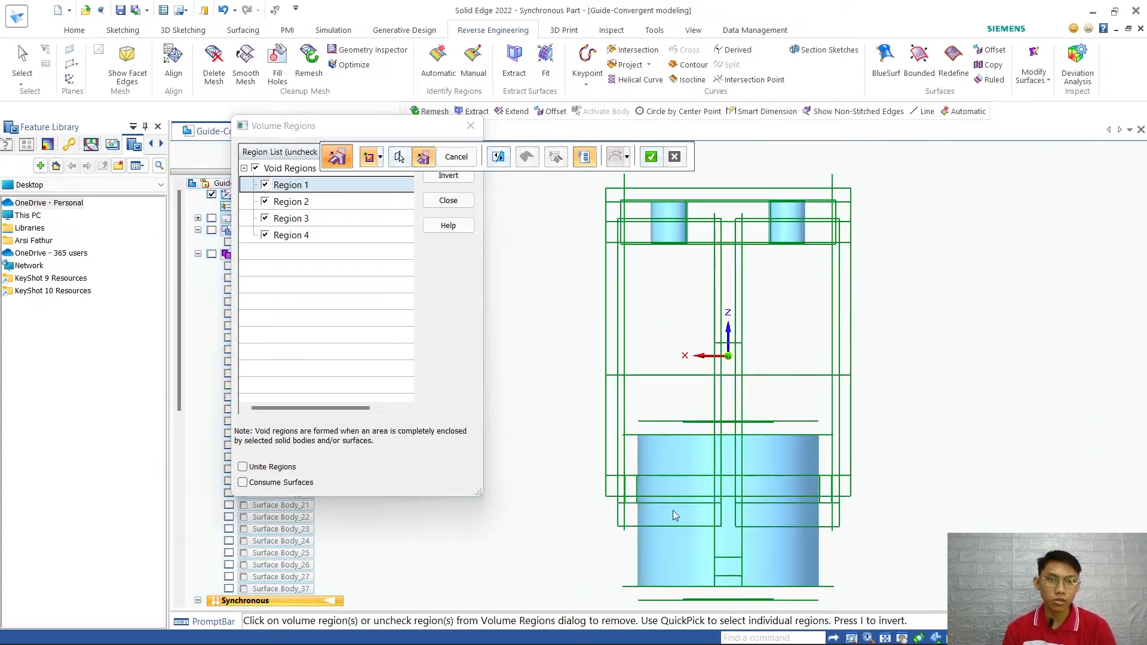
pyautogui.scroll(5, 629, 491)
pyautogui.scroll(-5, 629, 492)
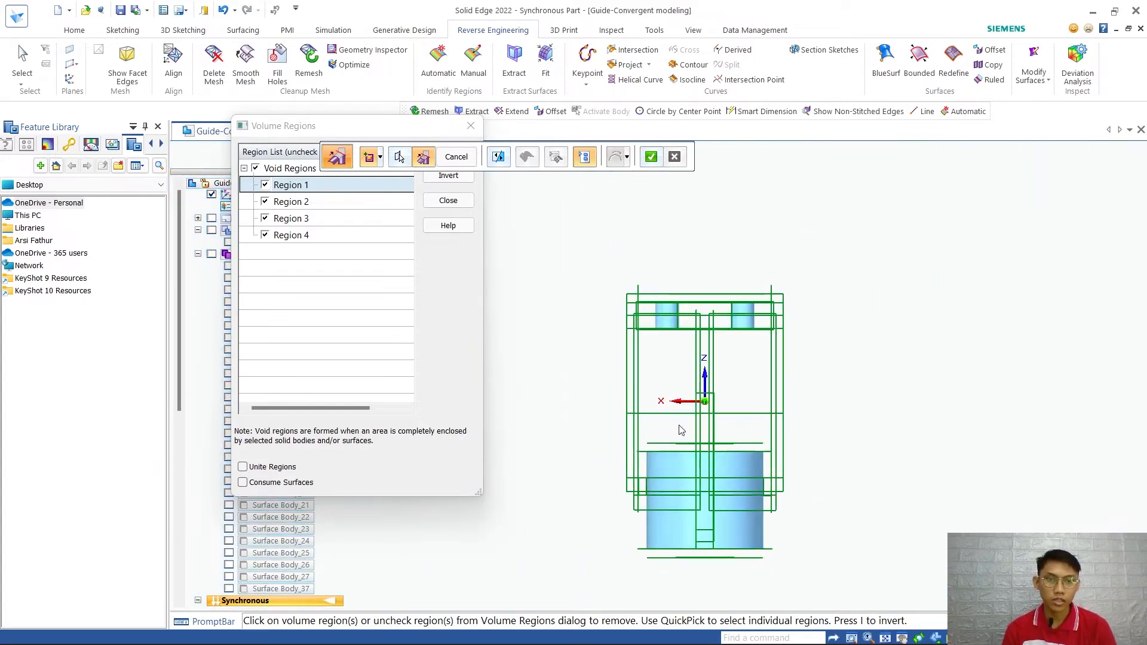
pyautogui.moveTo(818, 531); pyautogui.dragTo(755, 510, button='middle')
pyautogui.scroll(-3, 847, 555)
pyautogui.scroll(5, 847, 555)
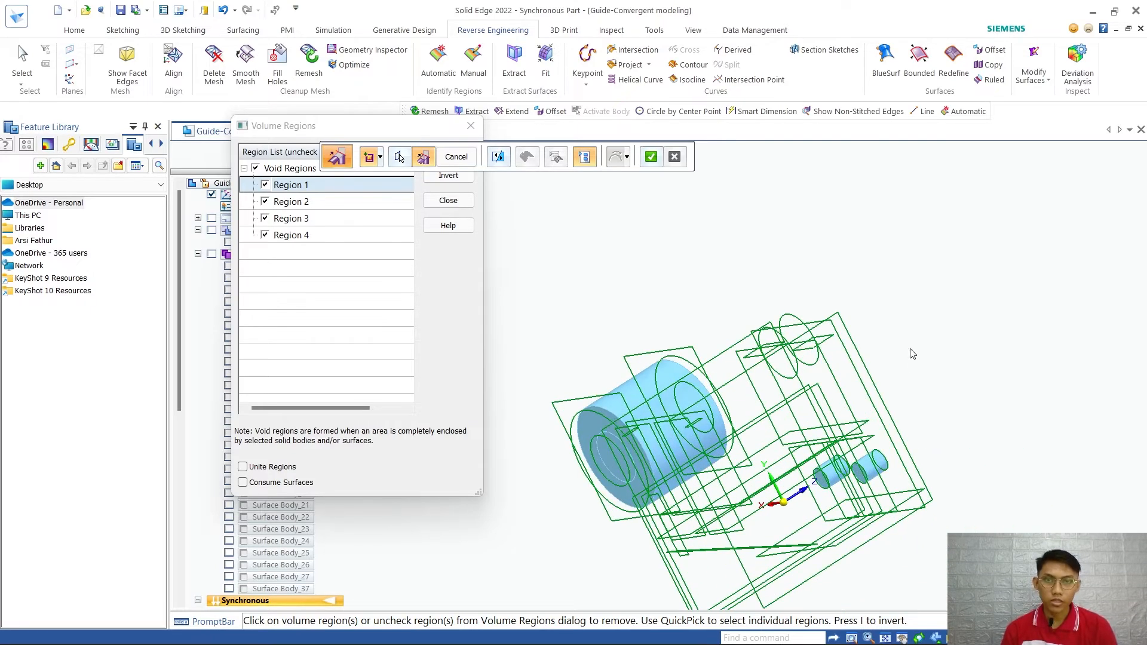
pyautogui.press('Escape')
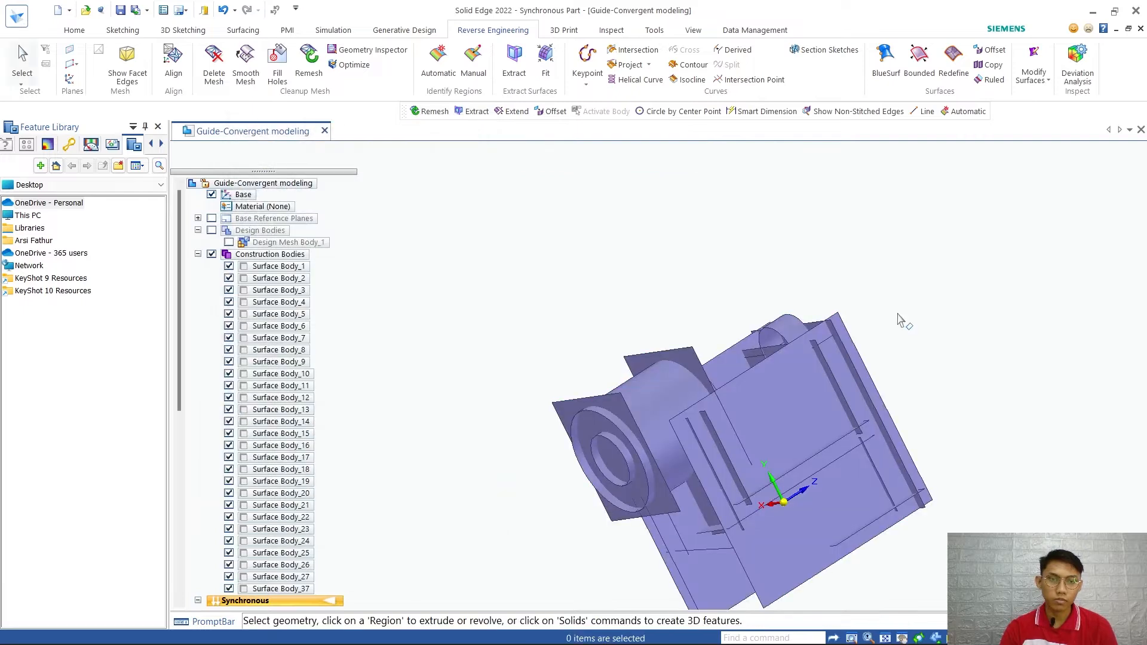
# Extend the outer edge of the small planar surface on the cylindrical boss's negative X side outward past the side wall
pyautogui.moveTo(951, 395); pyautogui.dragTo(861, 464, button='middle')
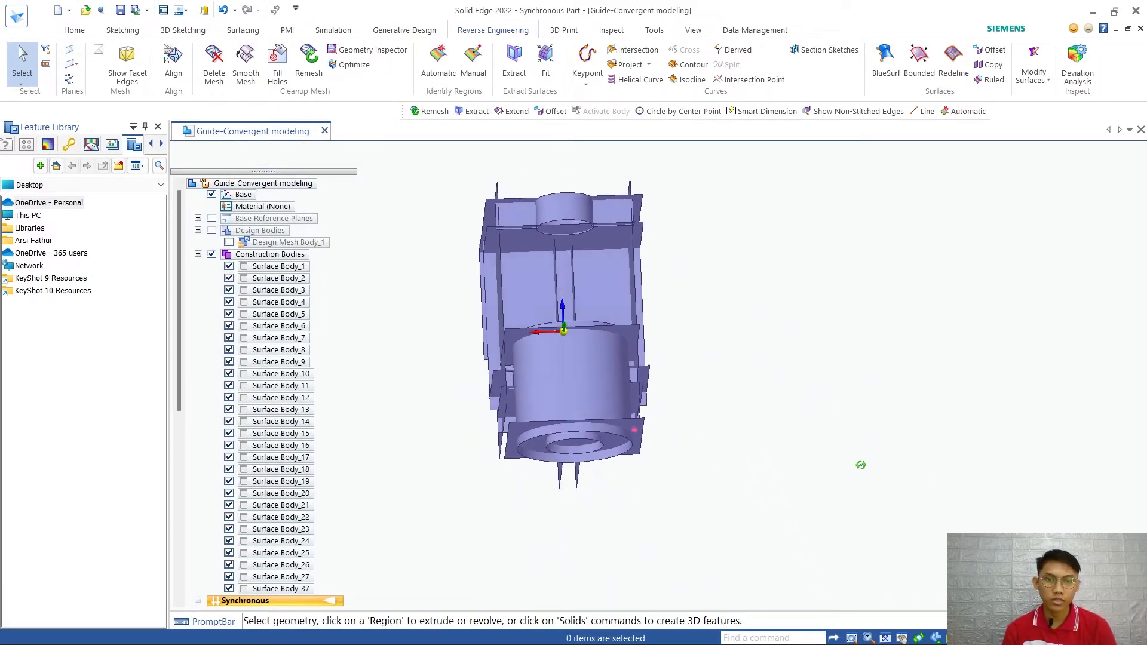
pyautogui.scroll(10, 624, 381)
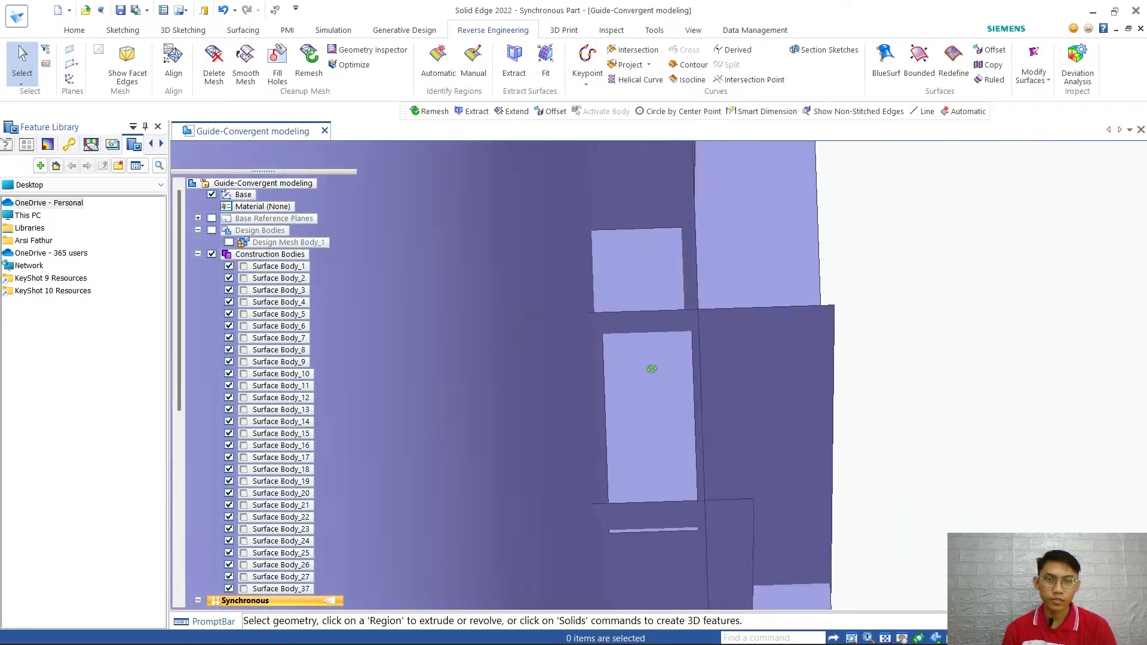
pyautogui.moveTo(652, 369); pyautogui.dragTo(657, 386, button='middle')
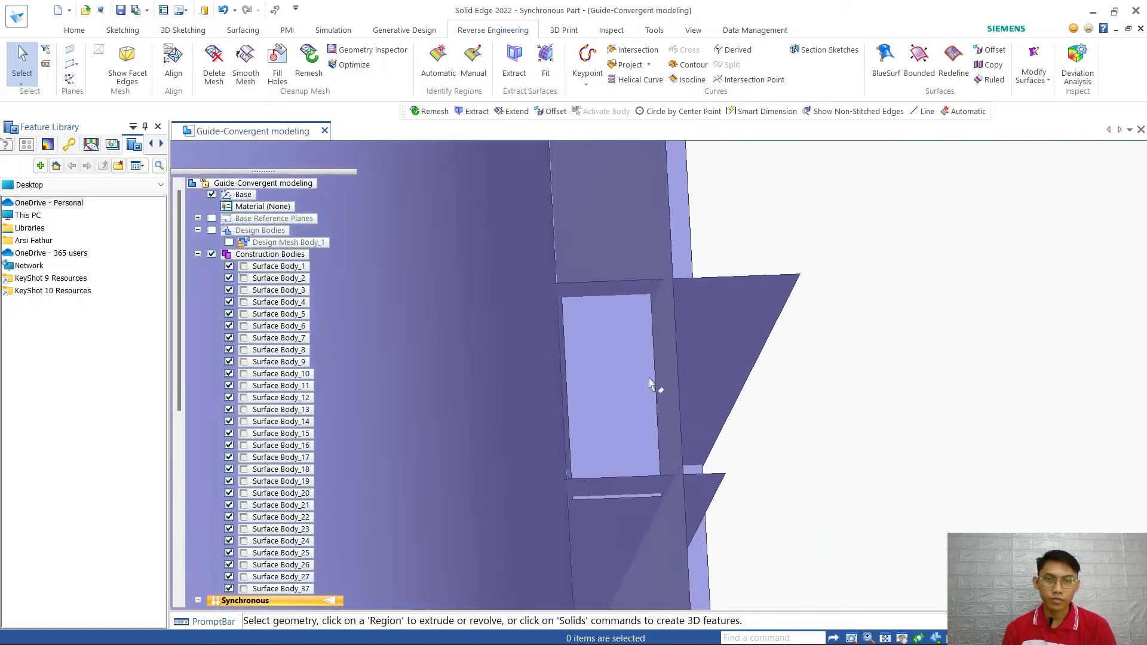
pyautogui.click(1042, 82)
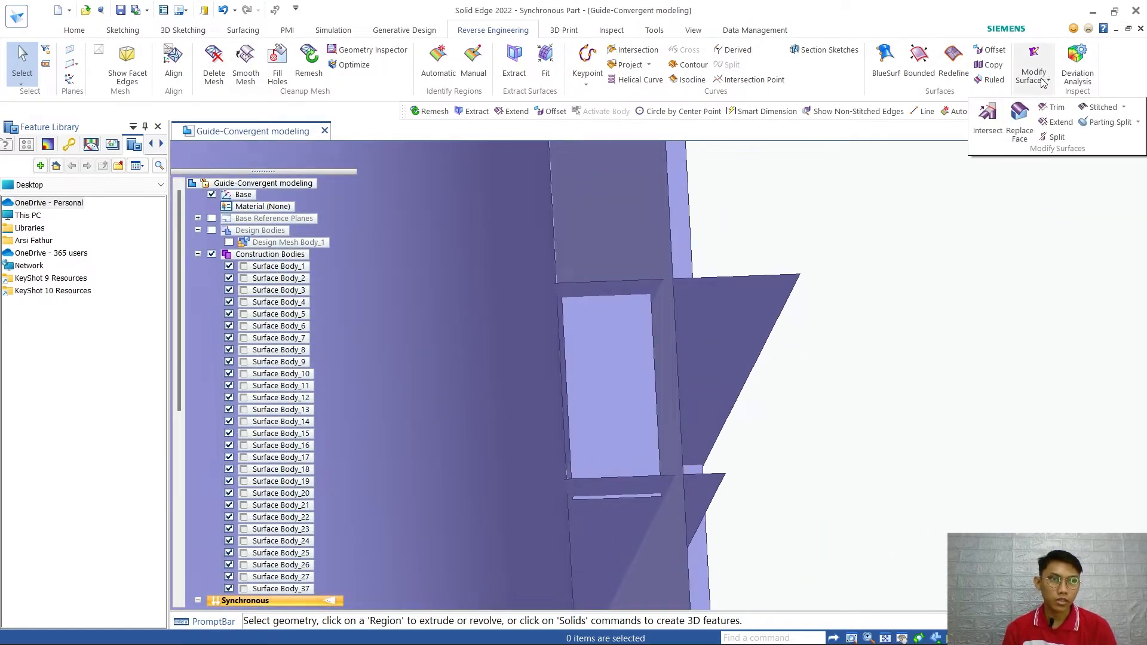
pyautogui.click(1056, 122)
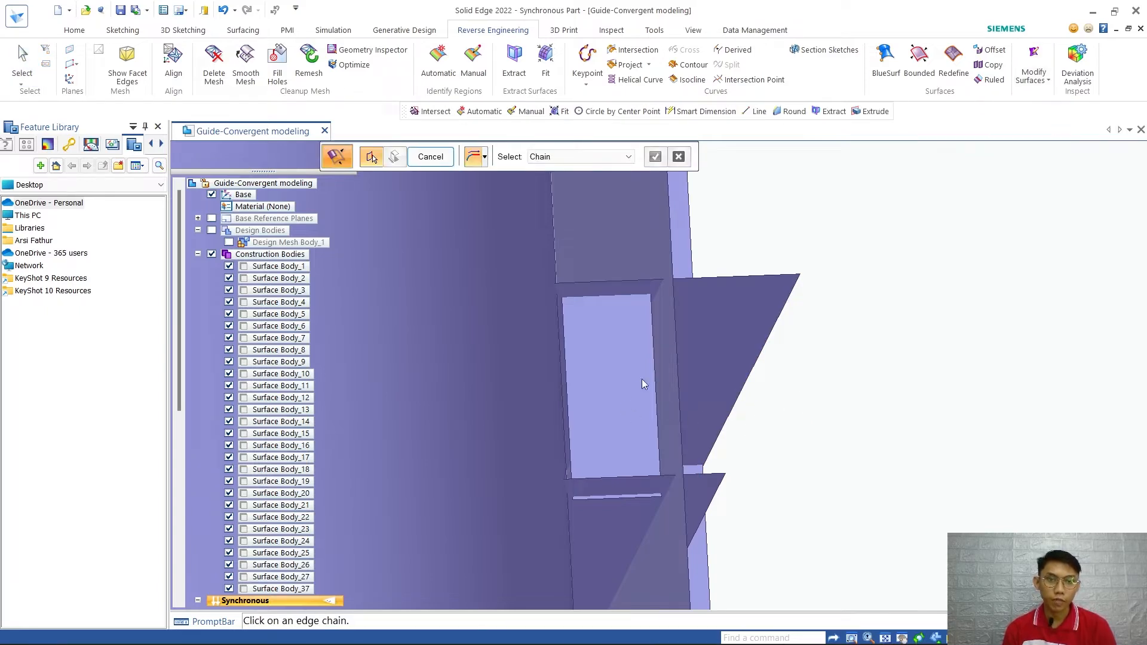
pyautogui.click(655, 358)
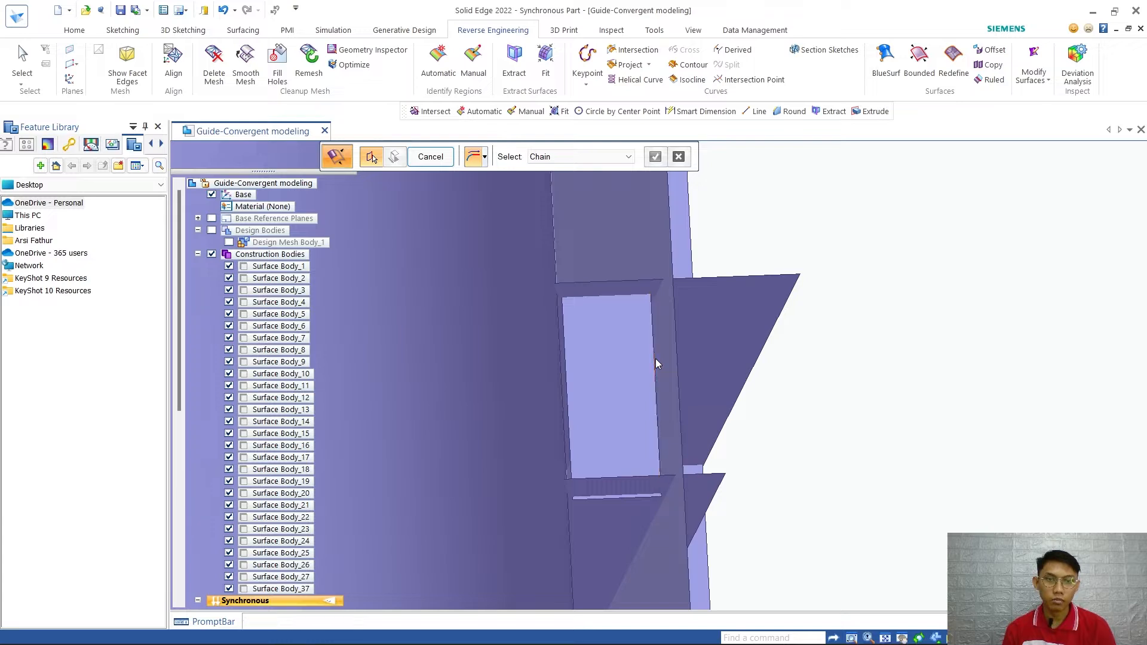
pyautogui.rightClick(831, 356)
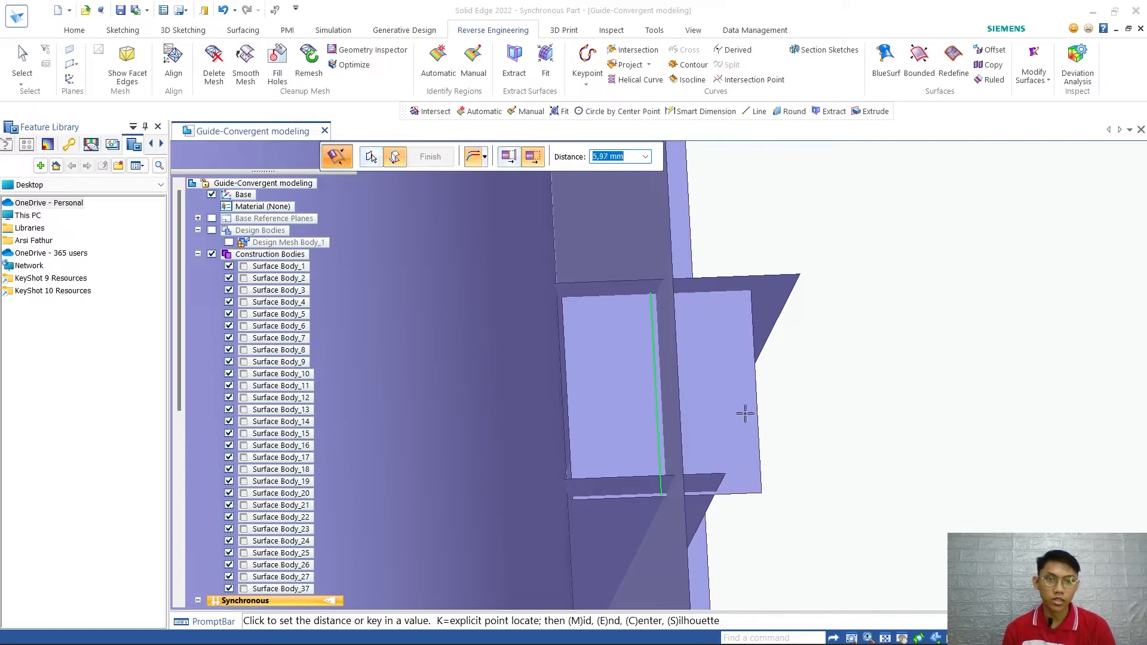
pyautogui.click(736, 415)
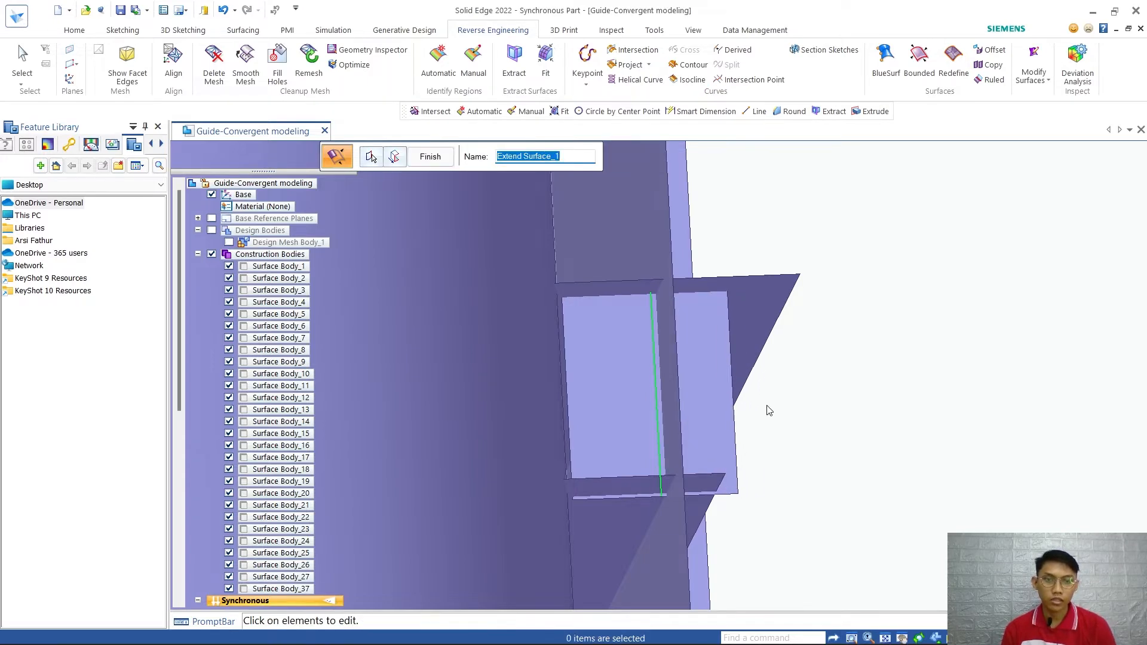
# Extend the inner edge of the same small negative X side surface about 4 mm into the cylindrical boss
pyautogui.scroll(2, 745, 413)
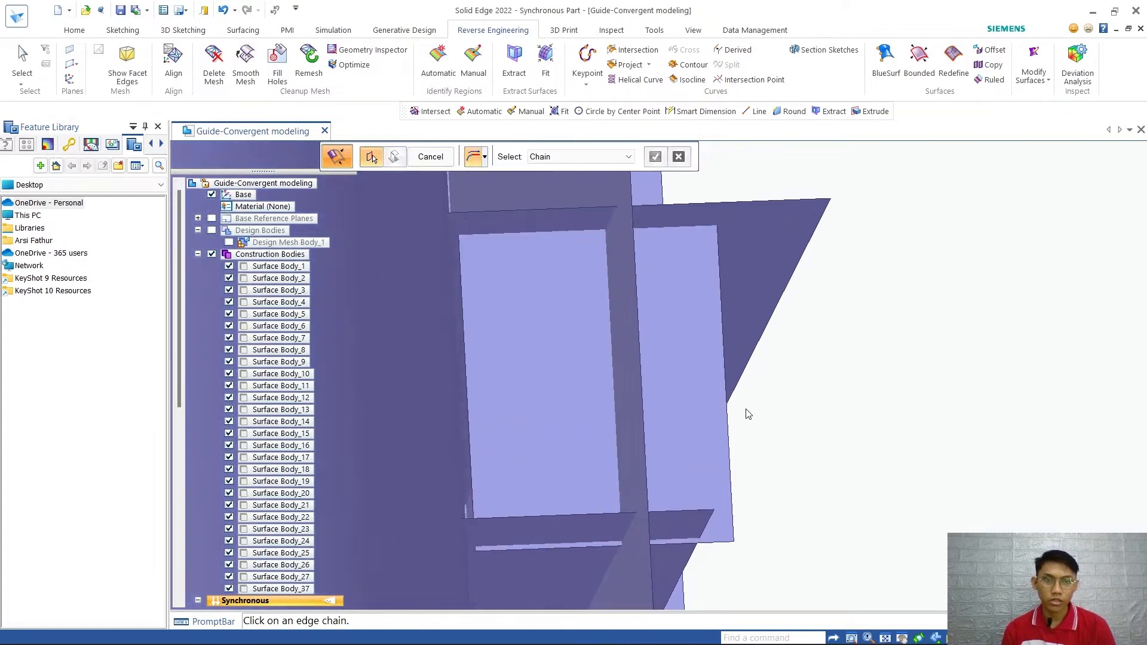
pyautogui.scroll(-5, 746, 419)
pyautogui.moveTo(662, 422)
pyautogui.mouseDown(button='middle')
pyautogui.moveTo(645, 394)
pyautogui.moveTo(651, 418)
pyautogui.mouseUp(button='middle')
pyautogui.scroll(2, 692, 420)
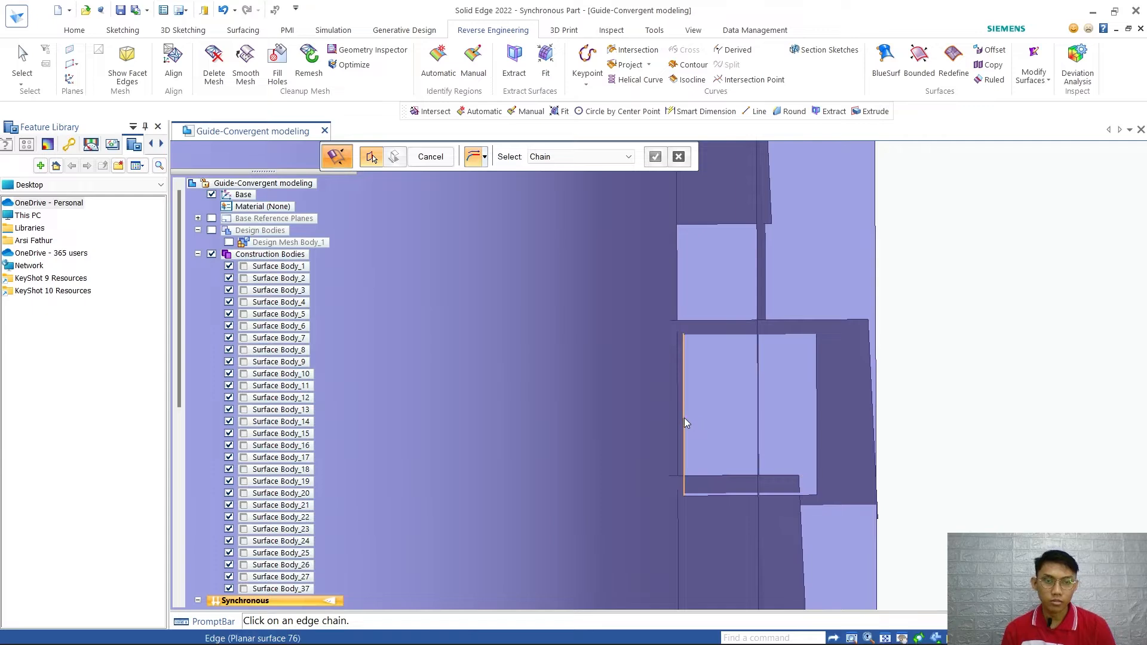
pyautogui.click(685, 419)
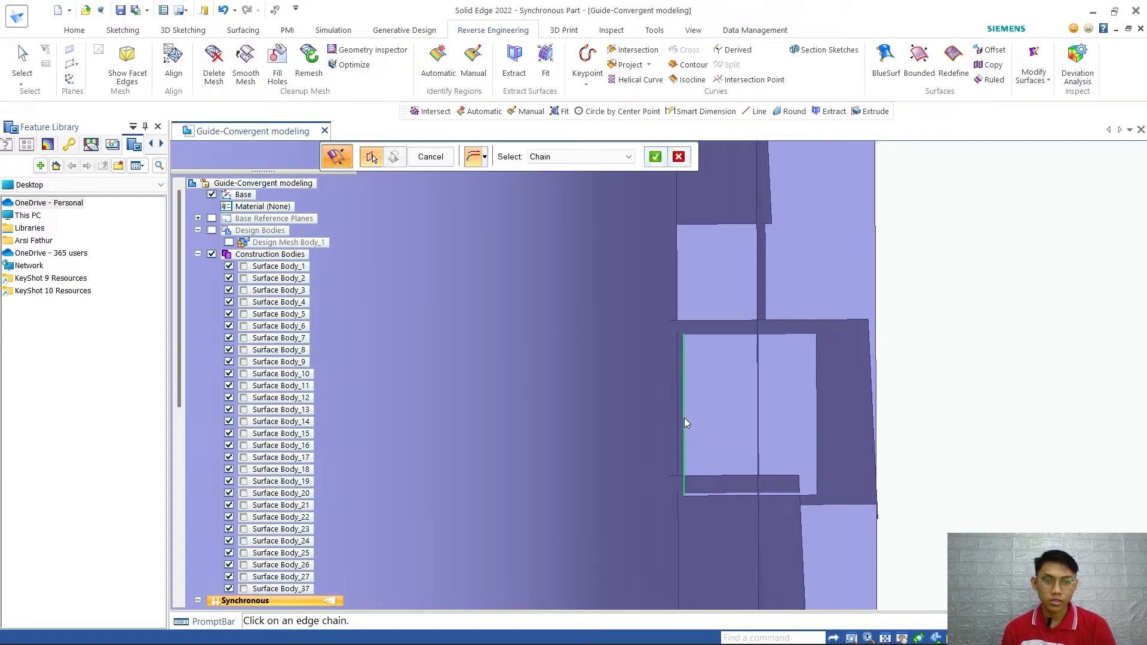
pyautogui.rightClick(733, 365)
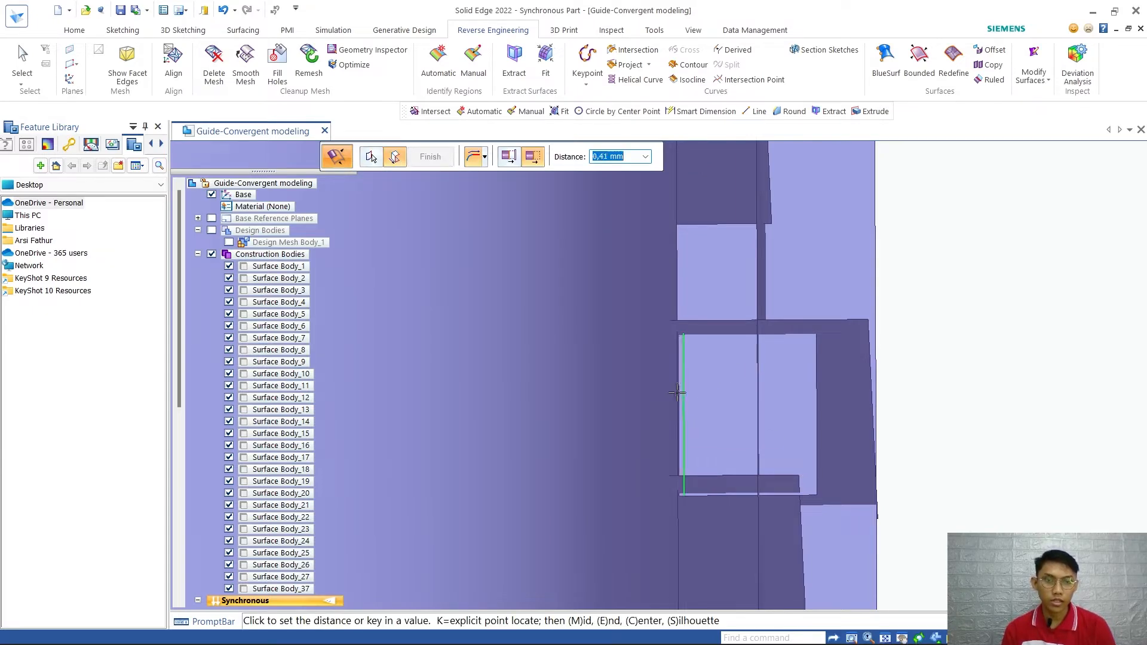
pyautogui.moveTo(668, 391); pyautogui.dragTo(723, 400, button='middle')
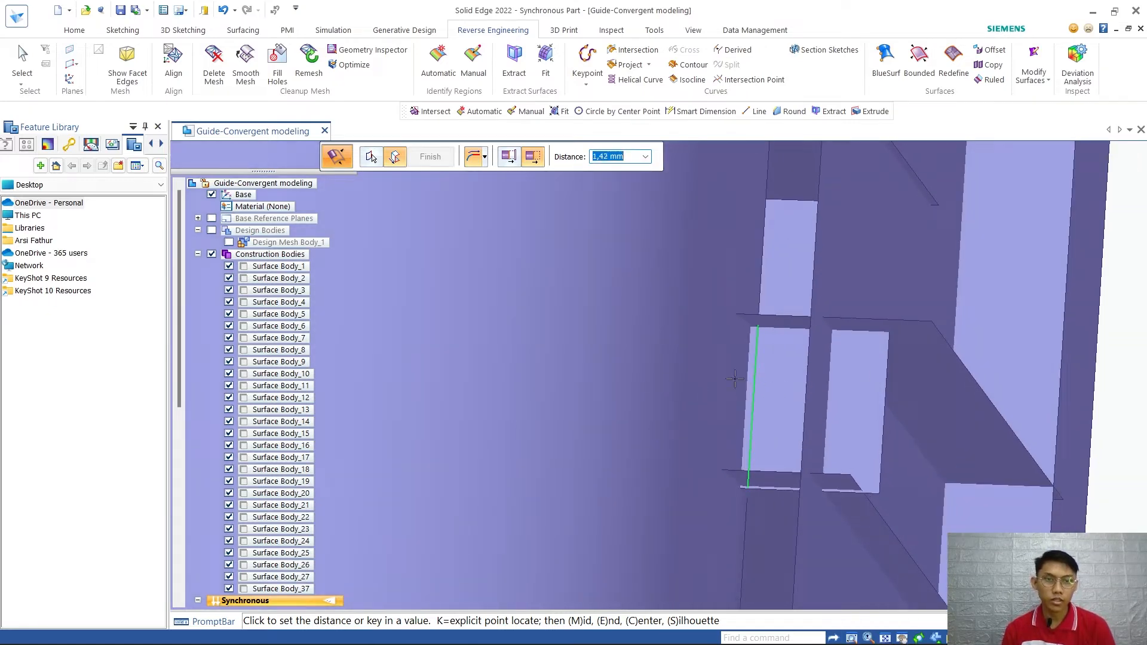
pyautogui.click(701, 379)
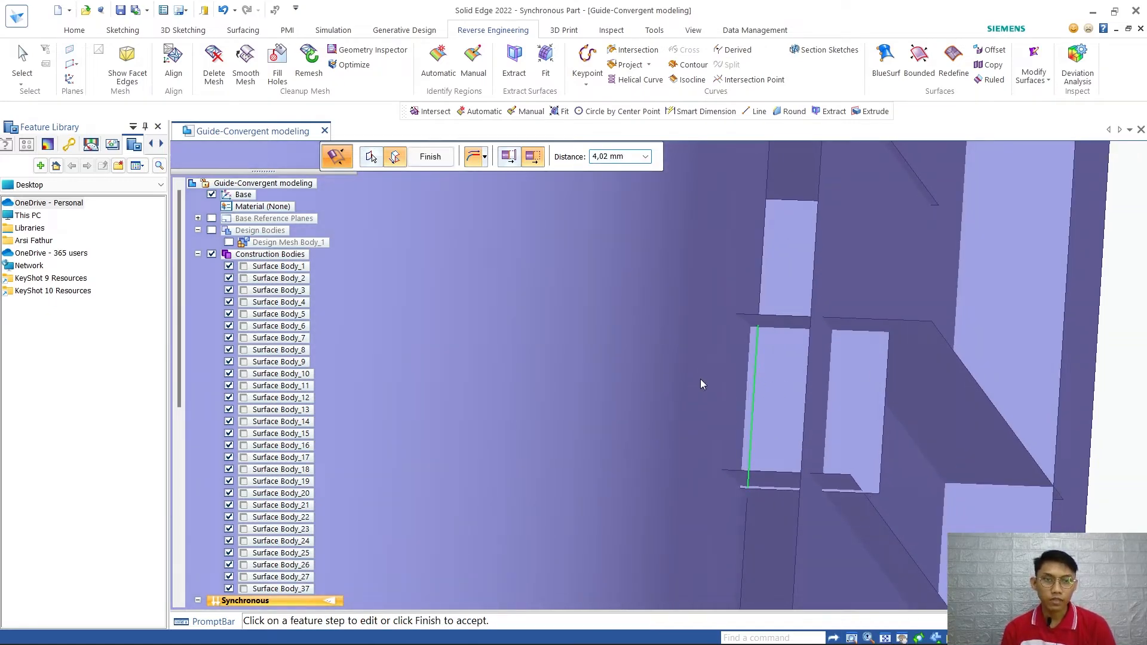
pyautogui.rightClick(775, 274)
# Extend the outer edge of the matching small surface on the boss's positive X side outward past its side wall
pyautogui.scroll(2, 744, 430)
pyautogui.scroll(-9, 778, 484)
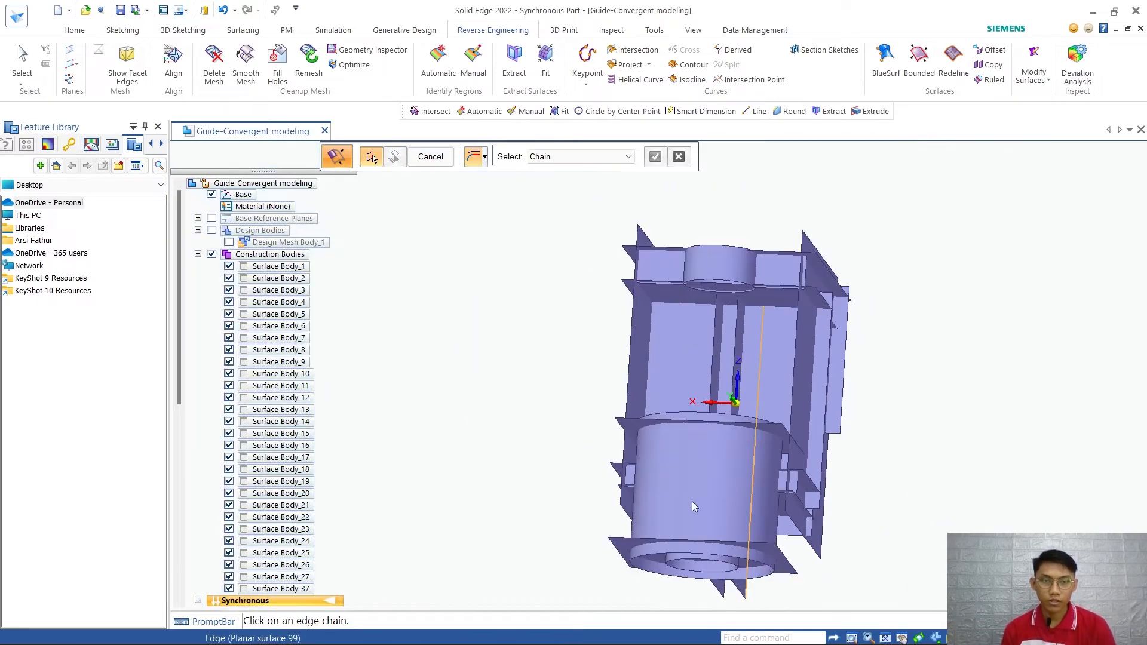
pyautogui.scroll(8, 720, 508)
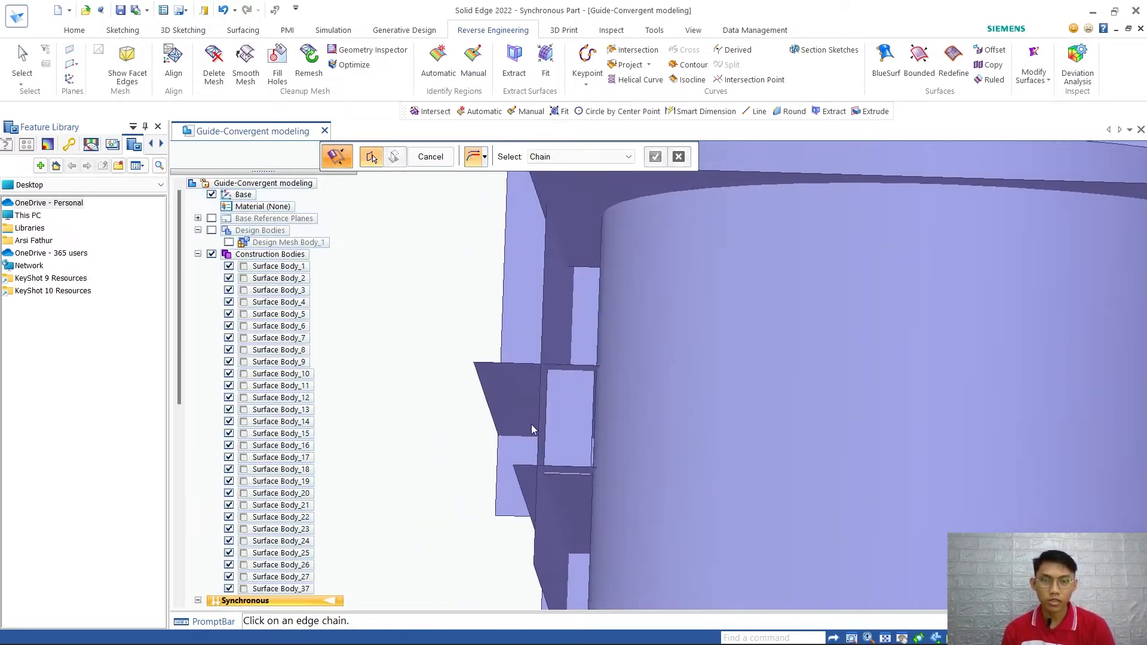
pyautogui.scroll(4, 535, 421)
pyautogui.moveTo(546, 420)
pyautogui.mouseDown(button='middle')
pyautogui.moveTo(553, 428)
pyautogui.moveTo(548, 418)
pyautogui.mouseUp(button='middle')
pyautogui.click(628, 421)
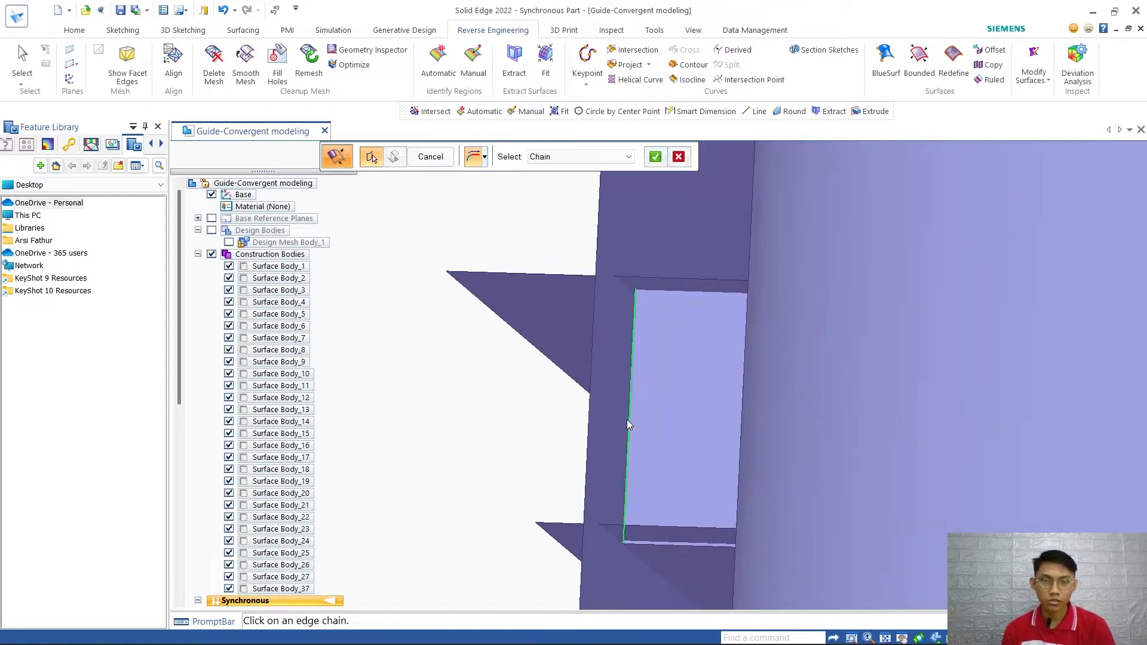
pyautogui.rightClick(535, 422)
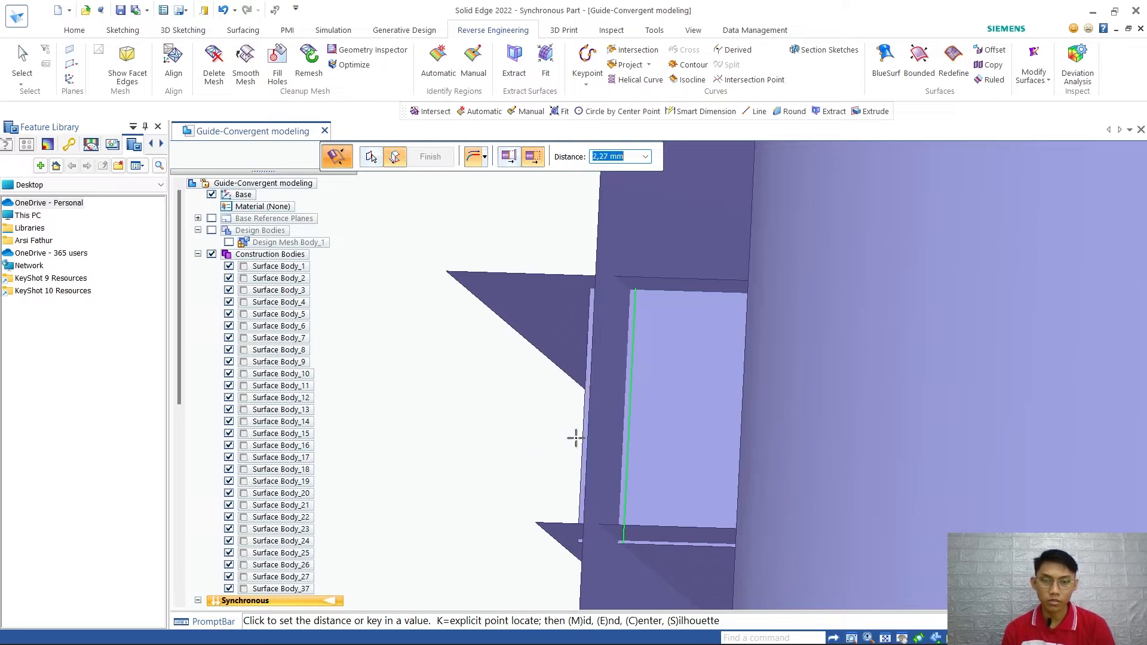
pyautogui.click(568, 429)
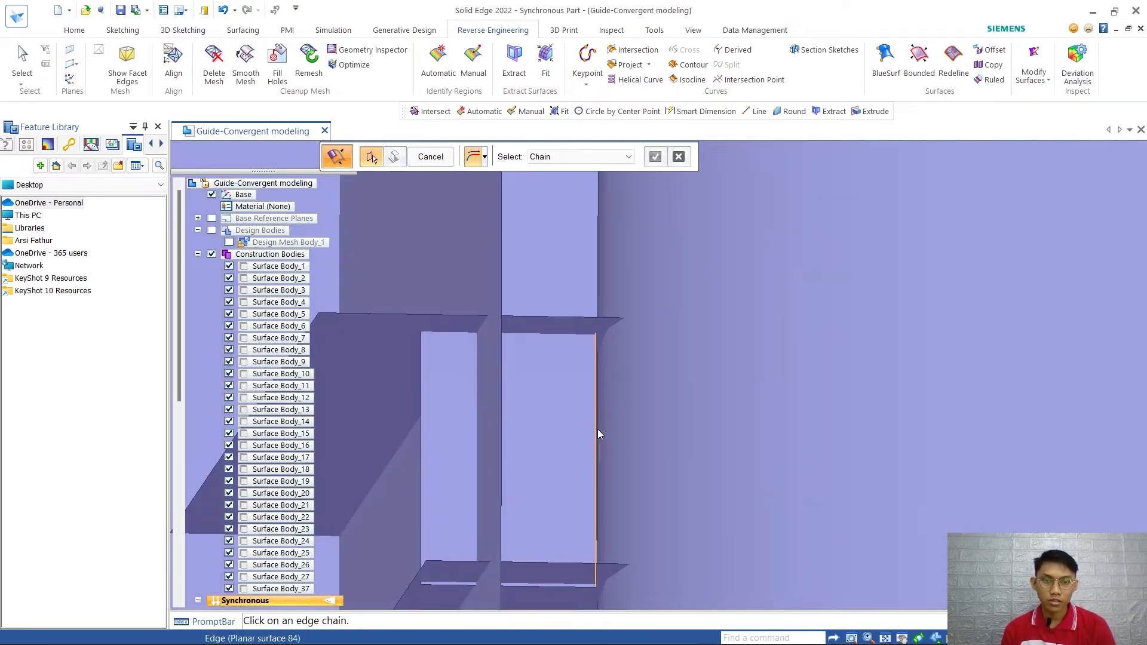
# Extend the inner edge of the small positive X side surface into the cylindrical boss
pyautogui.click(597, 429)
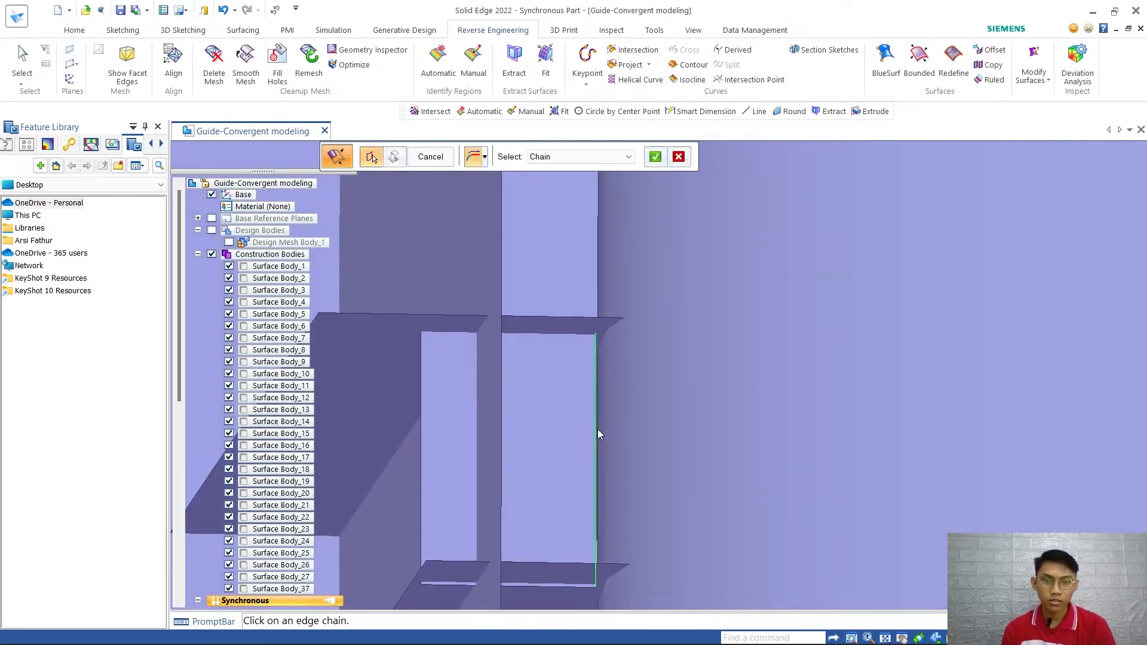
pyautogui.rightClick(597, 429)
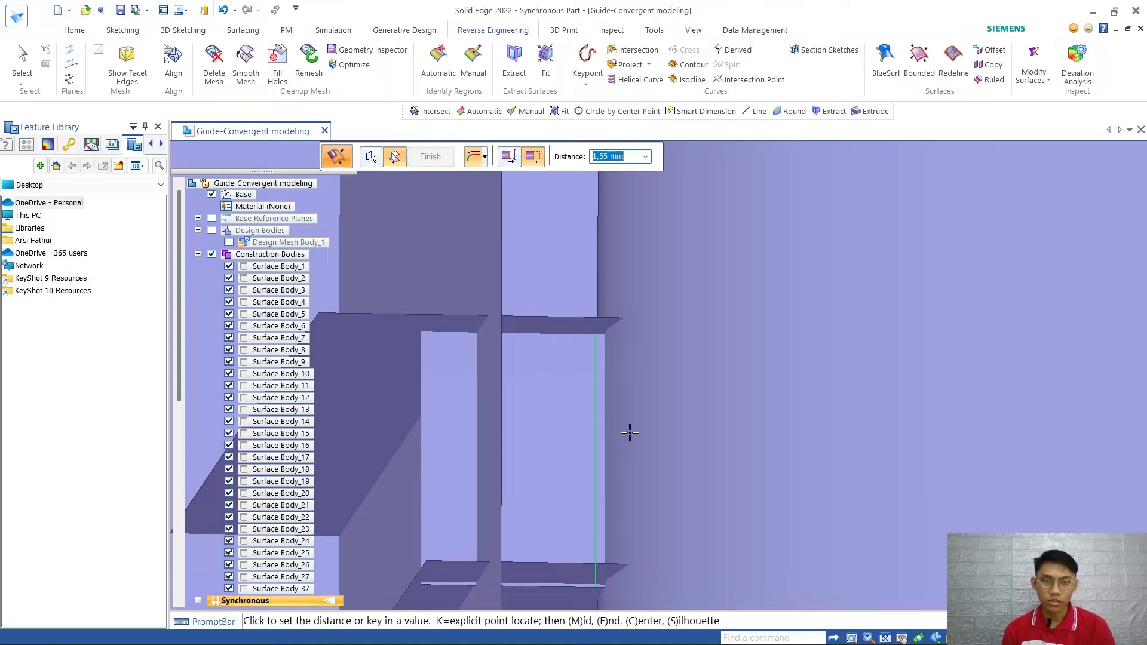
pyautogui.click(624, 432)
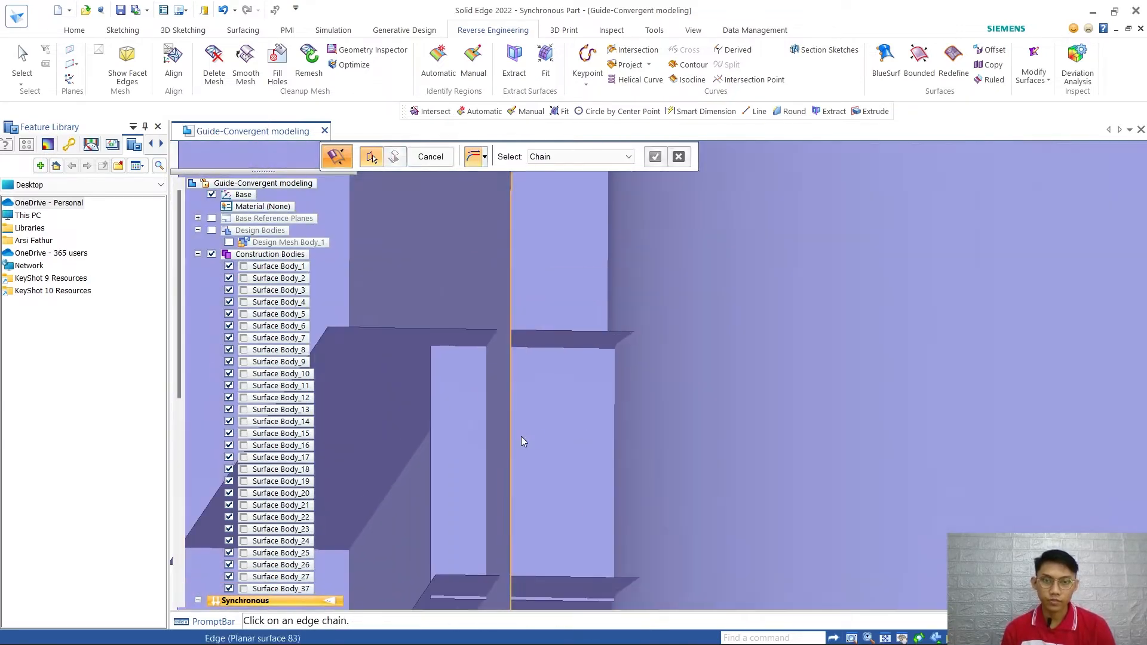
# Intersect all the construction surface bodies with the Create design bodies option to generate the volume regions
pyautogui.scroll(-6, 542, 438)
pyautogui.scroll(-6, 607, 463)
pyautogui.scroll(3, 614, 485)
pyautogui.moveTo(715, 436); pyautogui.dragTo(648, 429, button='middle')
pyautogui.scroll(-4, 661, 472)
pyautogui.moveTo(744, 577); pyautogui.dragTo(693, 454, button='middle')
pyautogui.hotkey('ctrl', 'i')
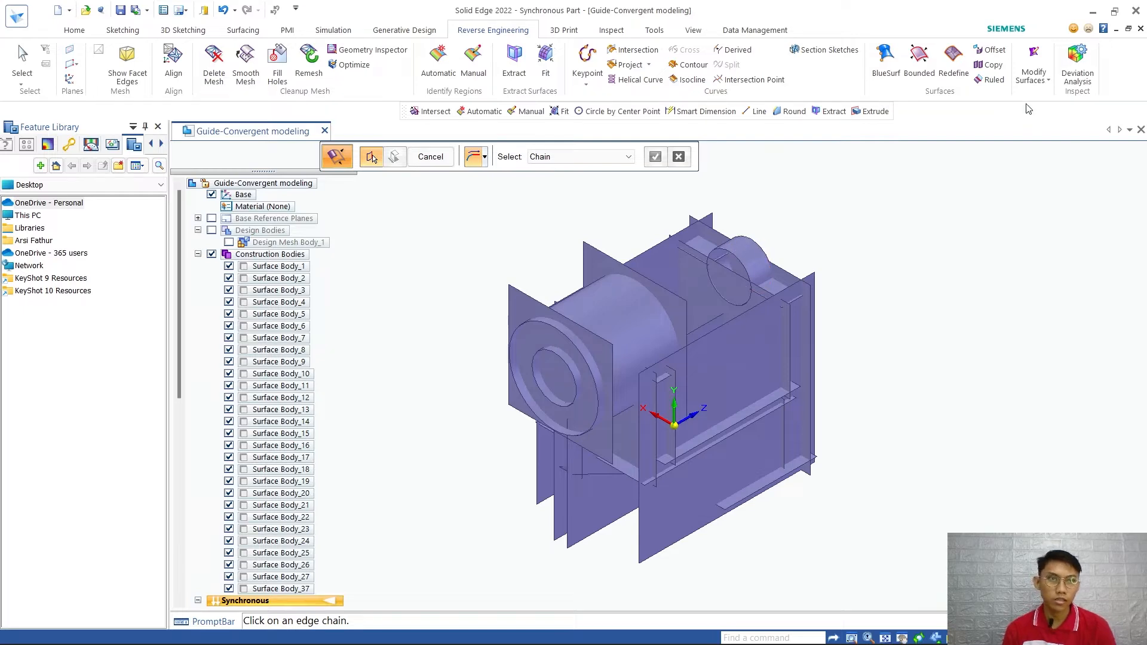
pyautogui.click(1040, 83)
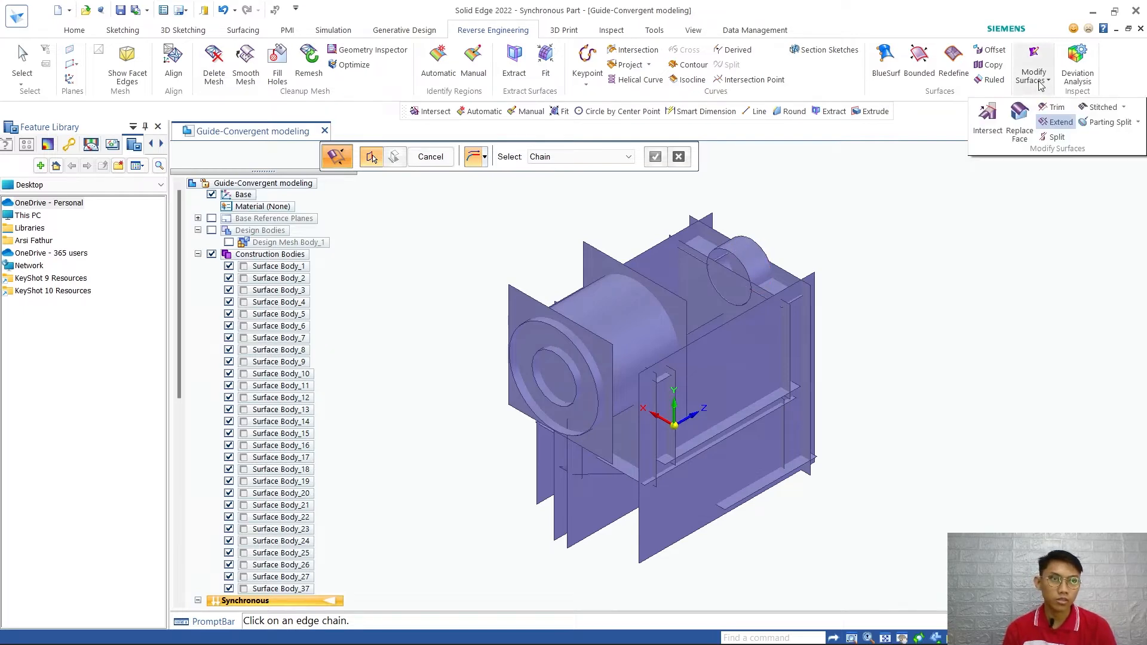
pyautogui.click(988, 125)
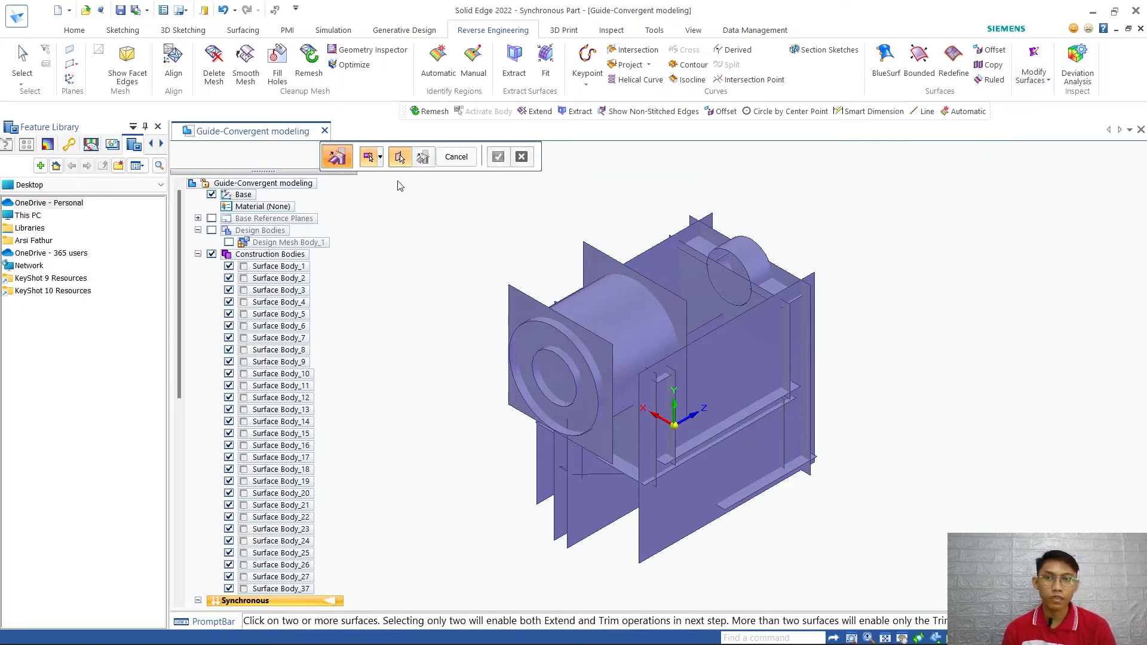
pyautogui.moveTo(892, 173); pyautogui.dragTo(462, 589)
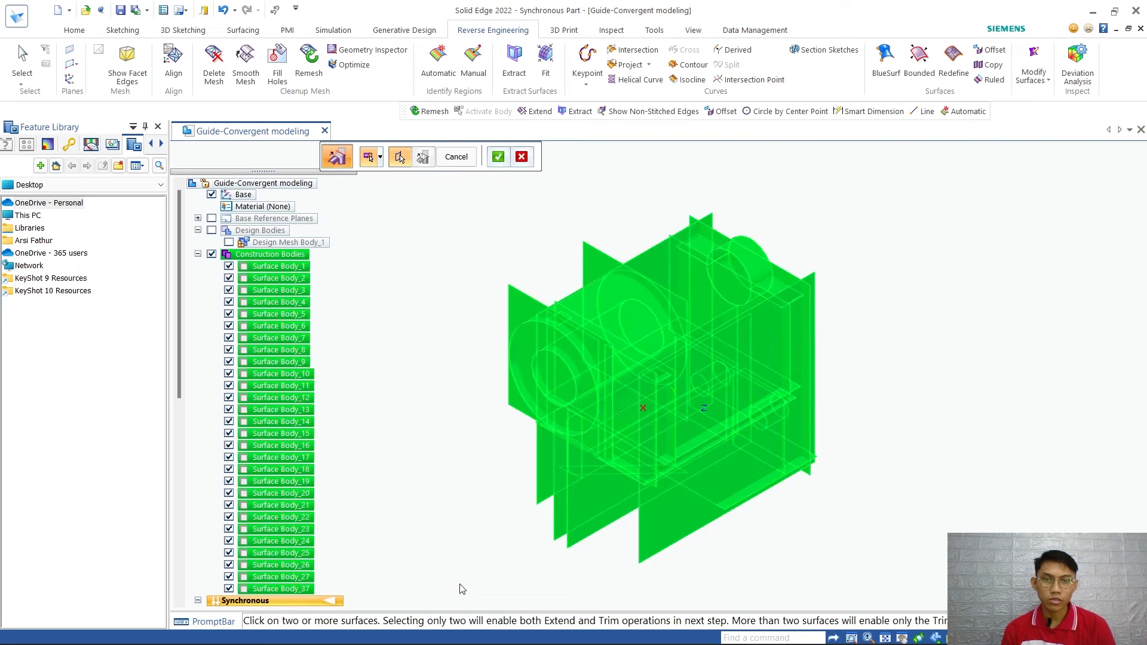
pyautogui.click(380, 158)
pyautogui.click(392, 197)
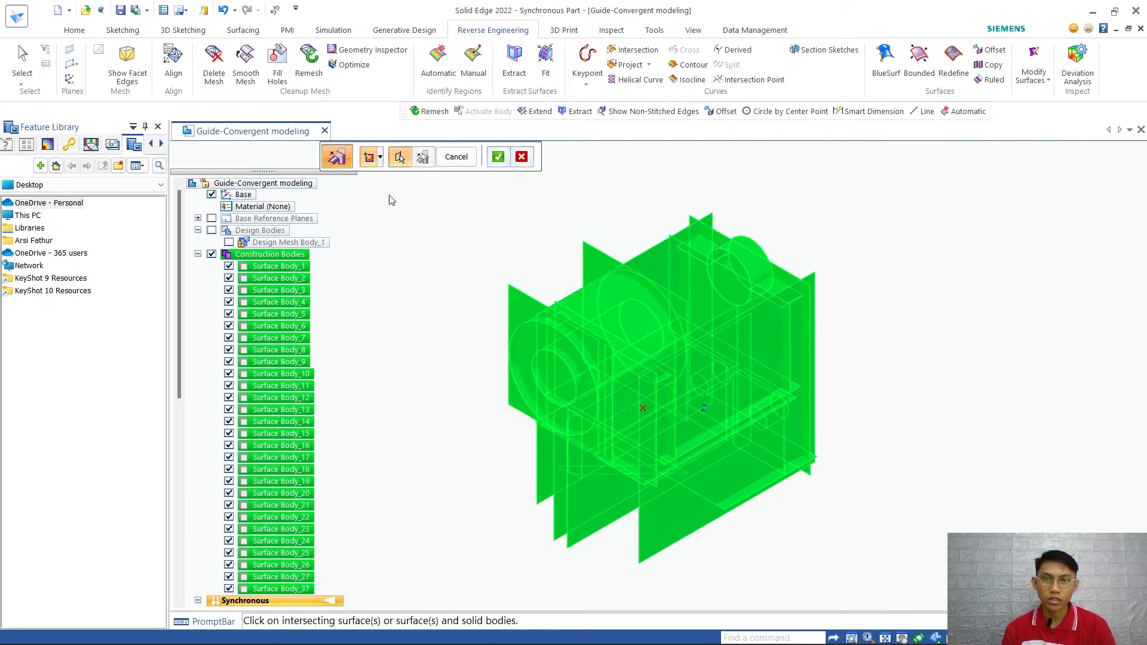
pyautogui.click(498, 157)
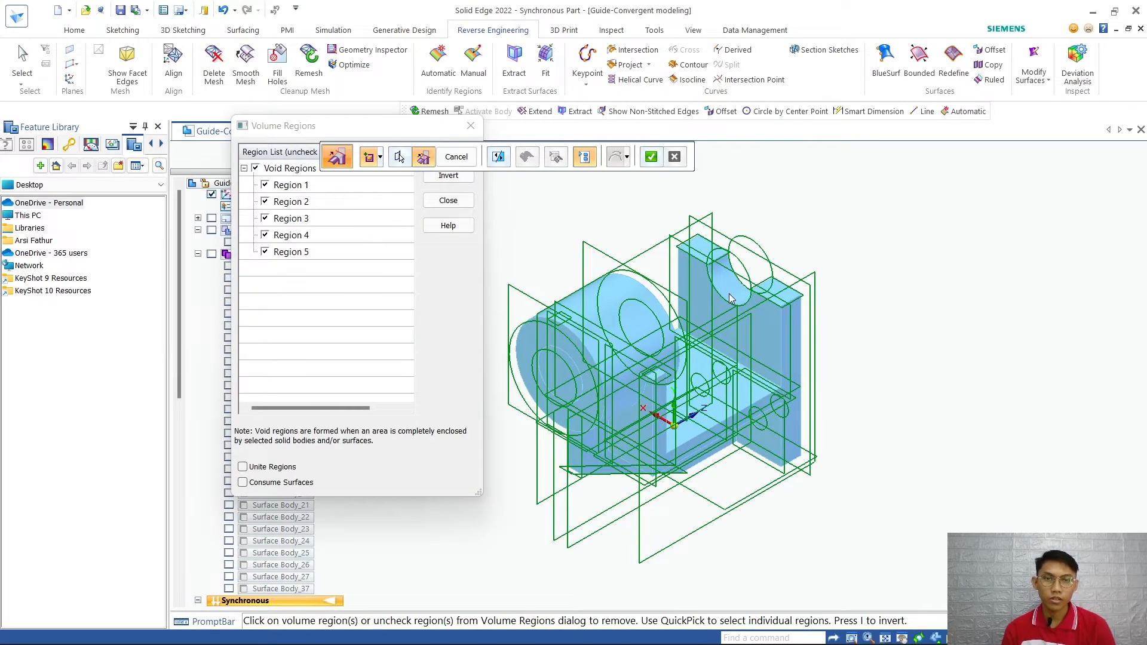
# Examine the previewed void regions around the cylindrical boss, side walls, mounting holes and ribs from several angles
pyautogui.scroll(4, 706, 283)
pyautogui.scroll(-6, 706, 283)
pyautogui.scroll(3, 687, 334)
pyautogui.moveTo(693, 346); pyautogui.dragTo(590, 305, button='middle')
pyautogui.scroll(3, 746, 355)
pyautogui.scroll(-5, 789, 402)
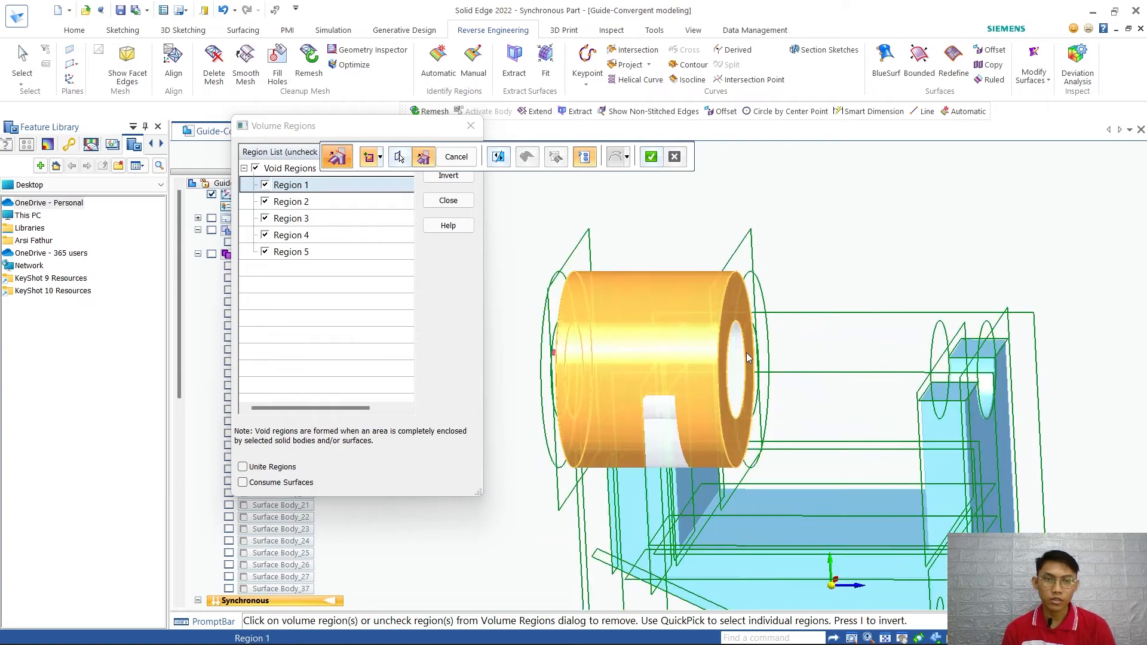
pyautogui.scroll(5, 816, 458)
pyautogui.moveTo(1048, 455); pyautogui.dragTo(1110, 424, button='middle')
pyautogui.moveTo(723, 344); pyautogui.dragTo(802, 394, button='middle')
pyautogui.scroll(-3, 764, 370)
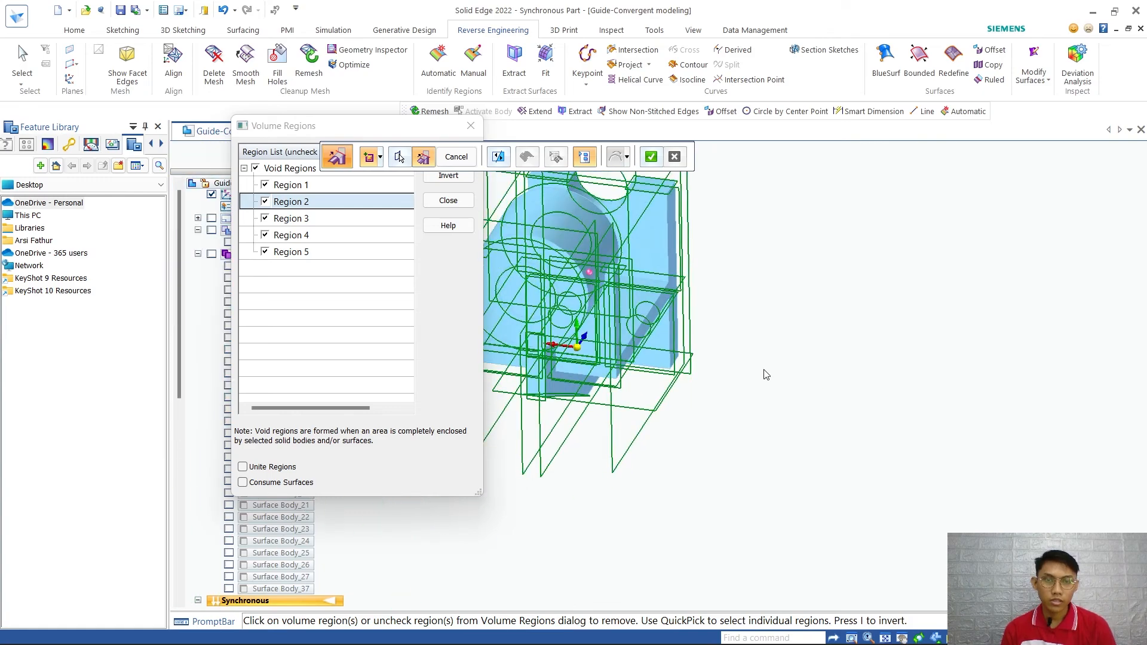
pyautogui.scroll(-3, 766, 375)
pyautogui.scroll(5, 695, 323)
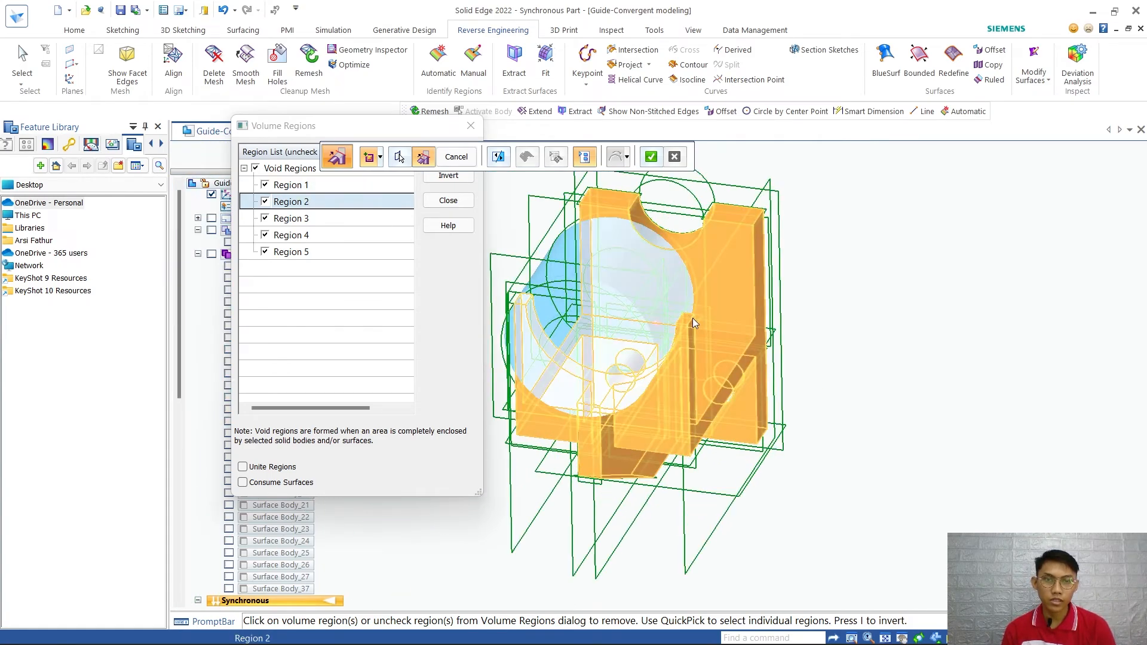
pyautogui.moveTo(724, 331); pyautogui.dragTo(707, 331, button='middle')
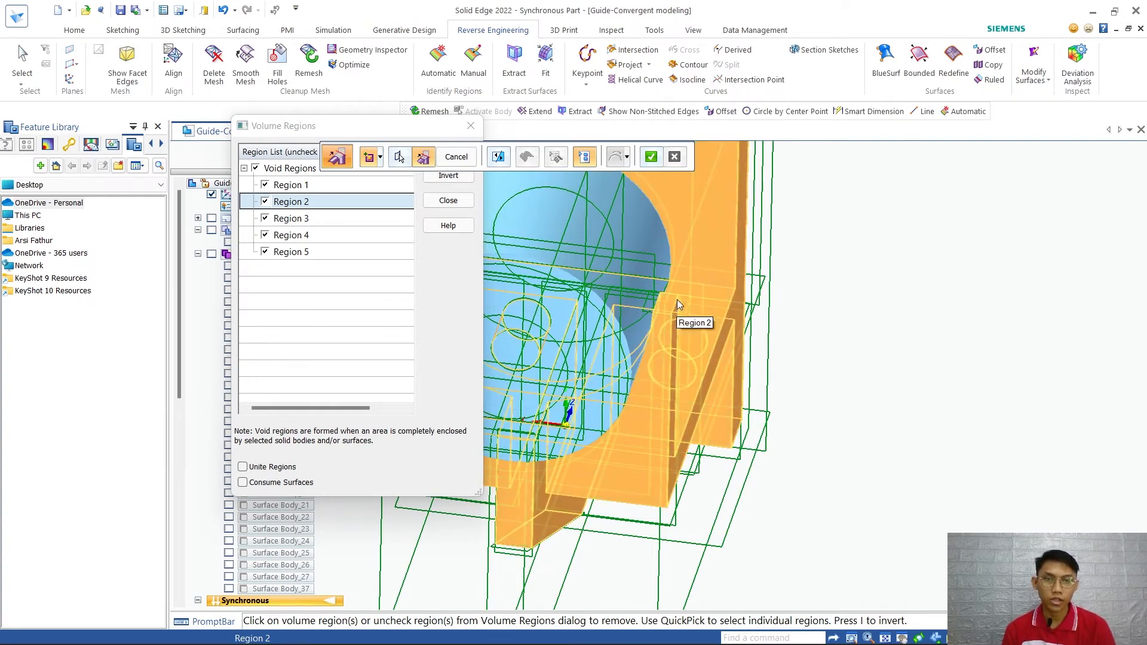
pyautogui.scroll(2, 676, 299)
pyautogui.scroll(-3, 679, 295)
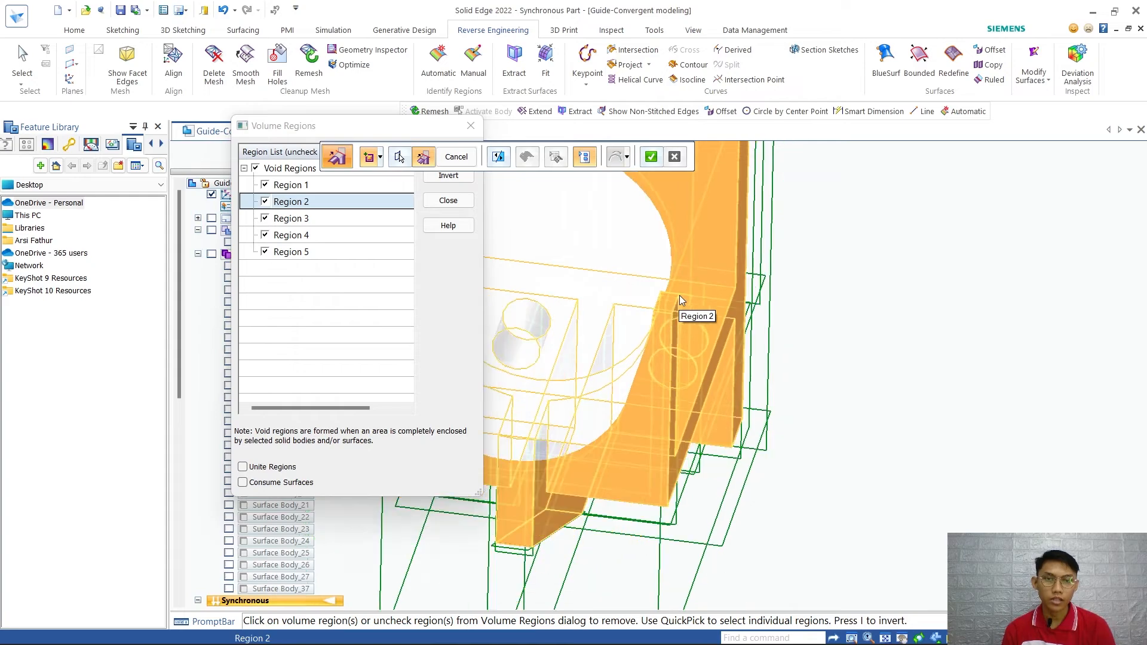
pyautogui.scroll(-5, 684, 293)
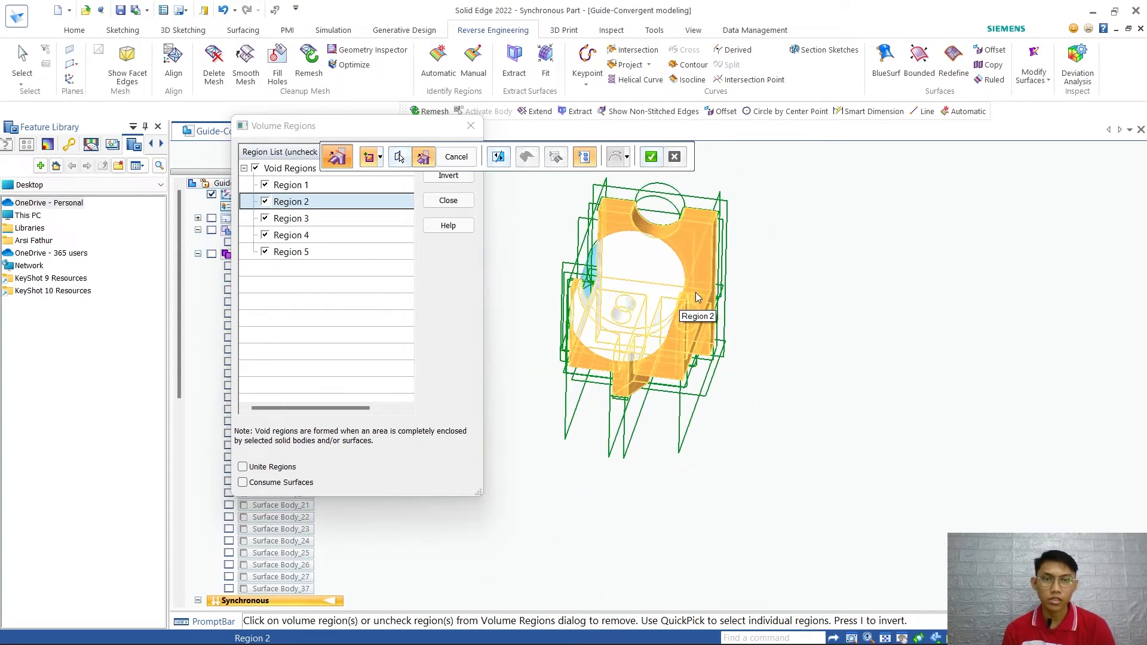
pyautogui.moveTo(705, 312); pyautogui.dragTo(649, 347, button='middle')
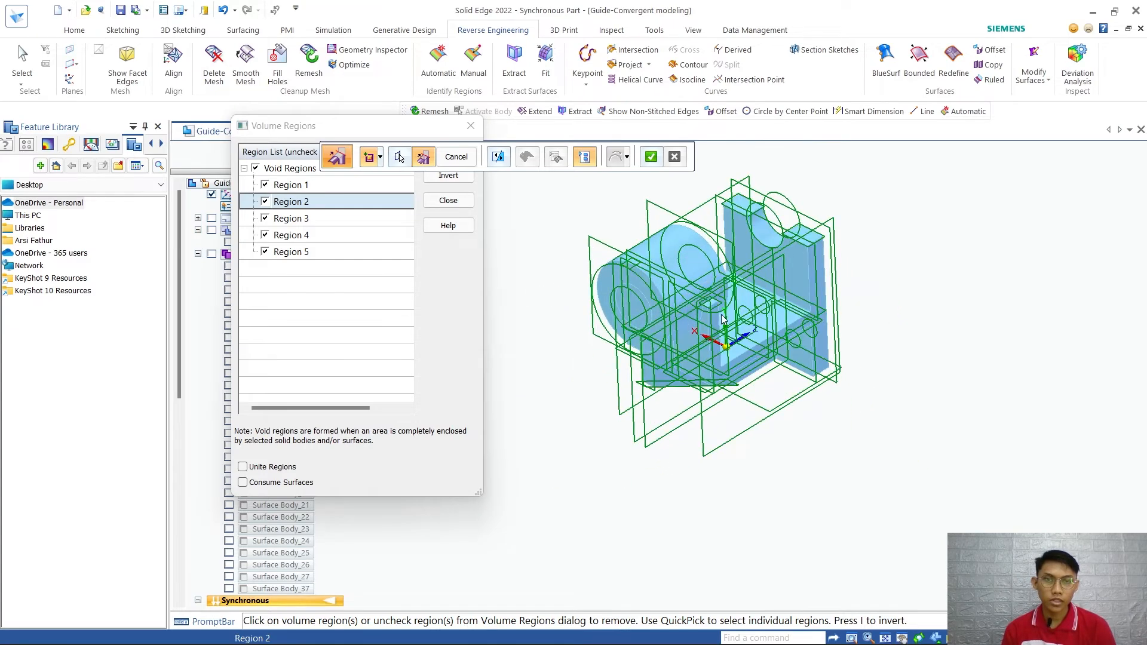
# Exclude Region 3, the bore of the cylindrical boss, from the volume regions
pyautogui.scroll(3, 848, 284)
pyautogui.scroll(-6, 848, 284)
pyautogui.scroll(5, 814, 294)
pyautogui.moveTo(809, 296); pyautogui.dragTo(842, 274, button='middle')
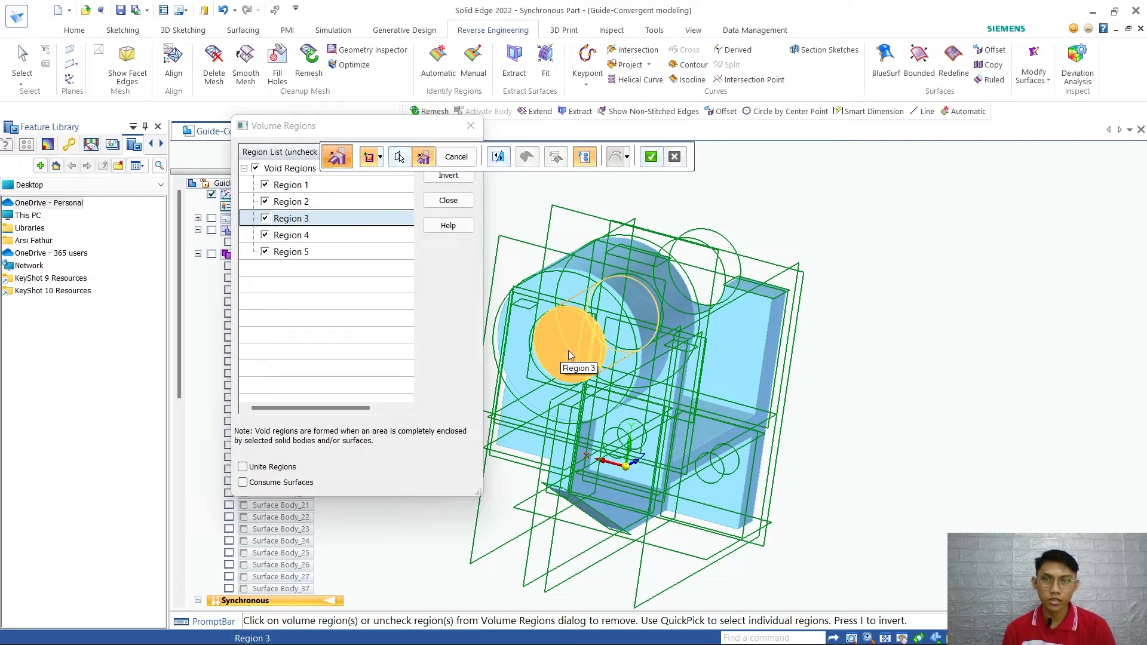
pyautogui.click(265, 219)
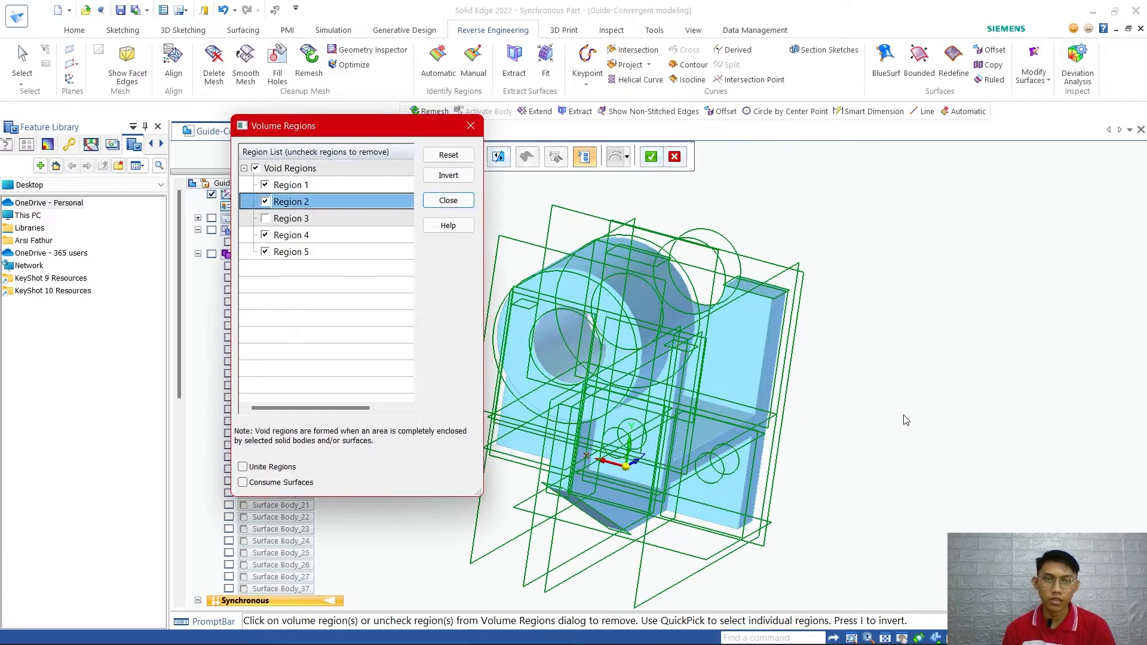
# Exclude Region 4 and Region 5, the two mounting holes, from the volume regions
pyautogui.moveTo(877, 450)
pyautogui.mouseDown(button='middle')
pyautogui.moveTo(918, 427)
pyautogui.moveTo(863, 404)
pyautogui.moveTo(676, 404)
pyautogui.mouseUp(button='middle')
pyautogui.scroll(1, 684, 403)
pyautogui.scroll(-5, 707, 418)
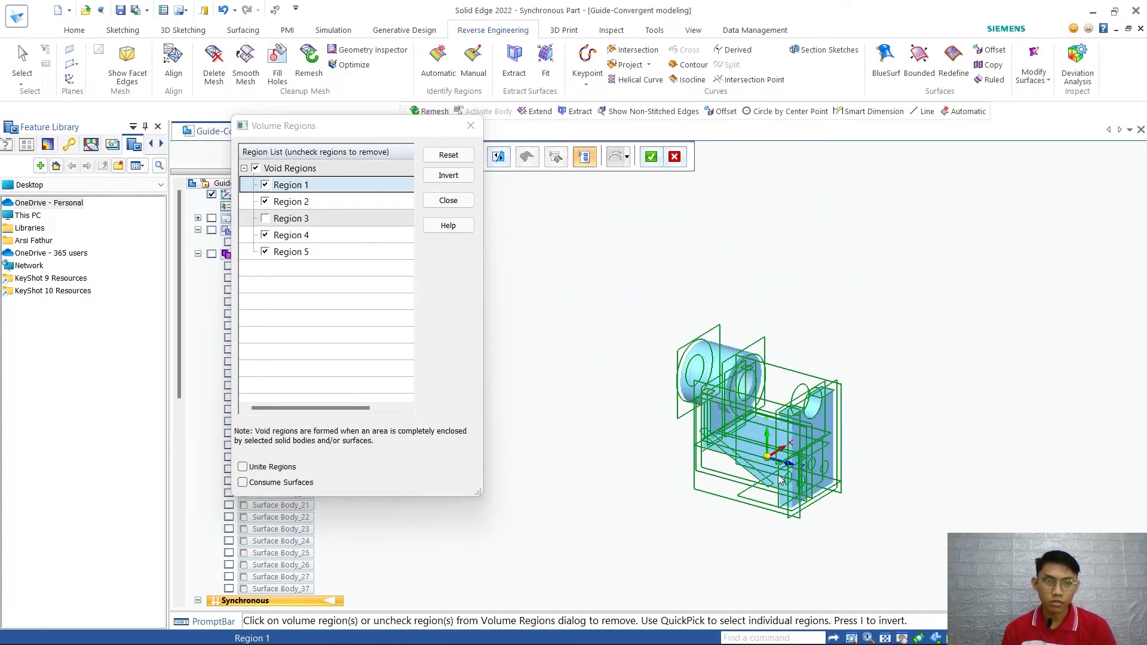
pyautogui.scroll(4, 802, 507)
pyautogui.scroll(2, 802, 507)
pyautogui.moveTo(803, 507); pyautogui.dragTo(763, 491, button='middle')
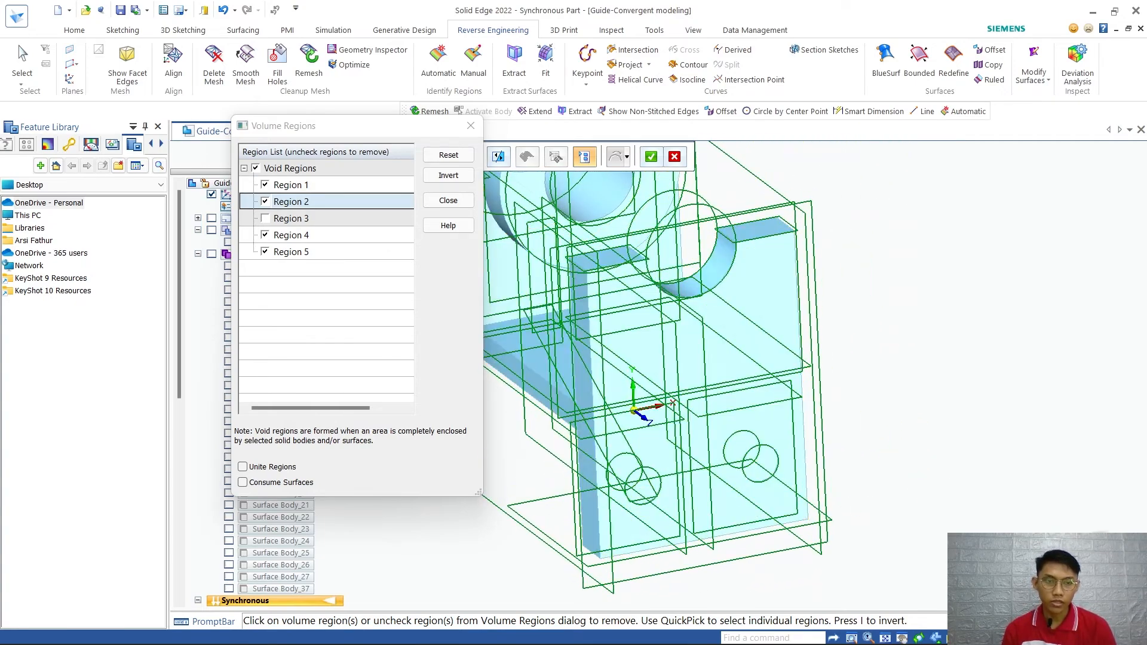
pyautogui.hotkey('ctrl', 't')
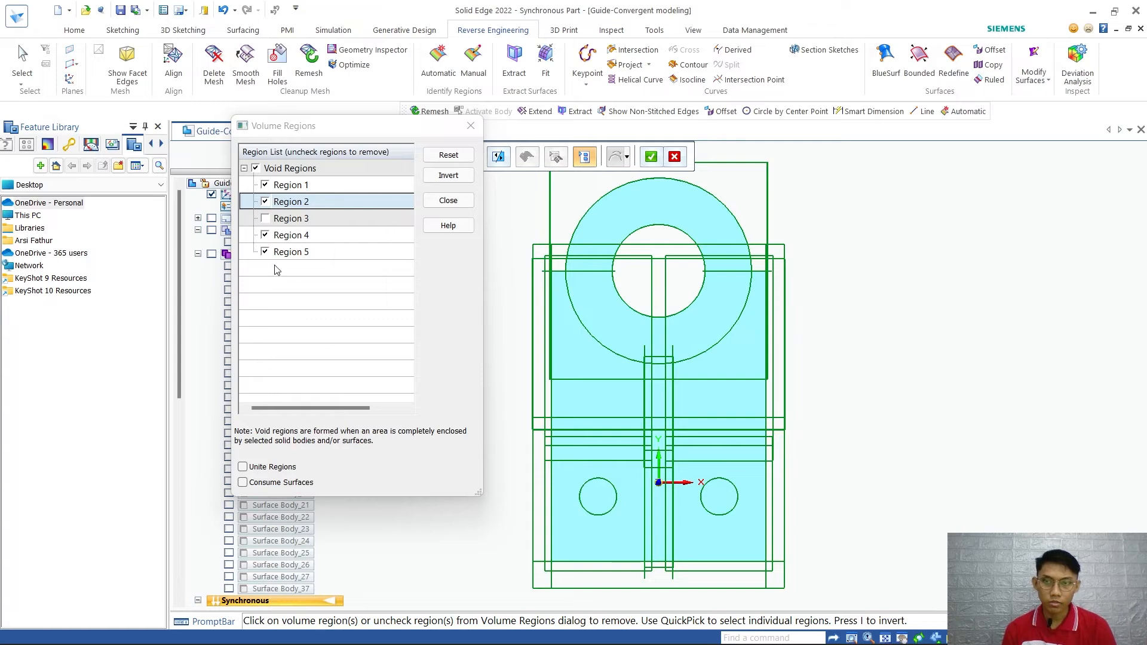
pyautogui.click(266, 236)
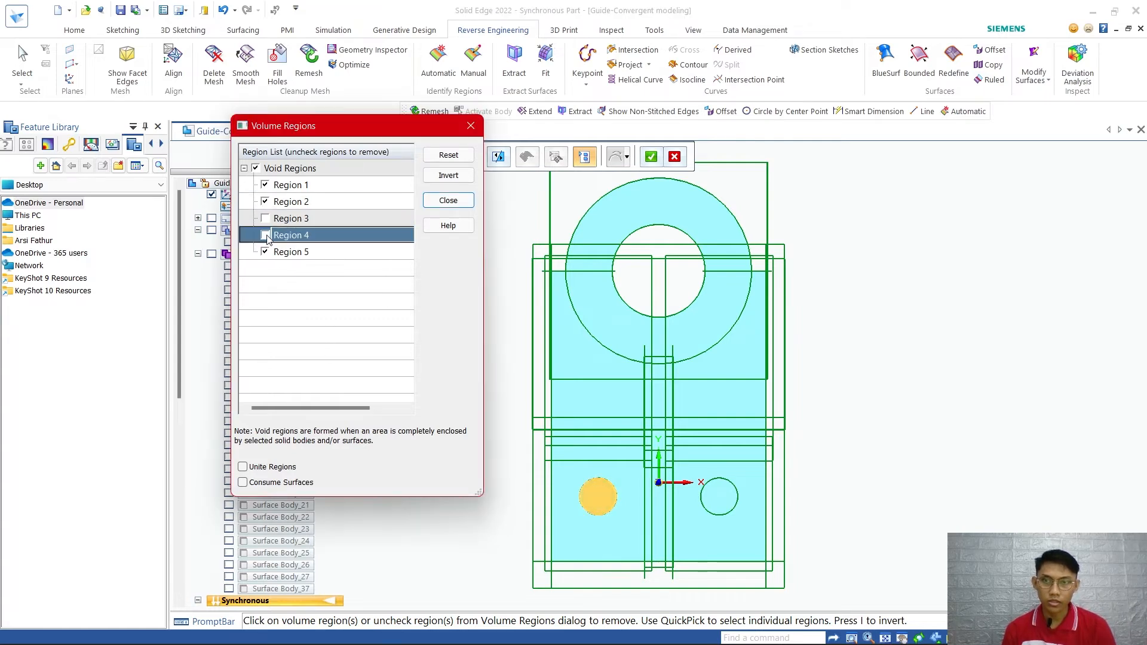
pyautogui.click(266, 252)
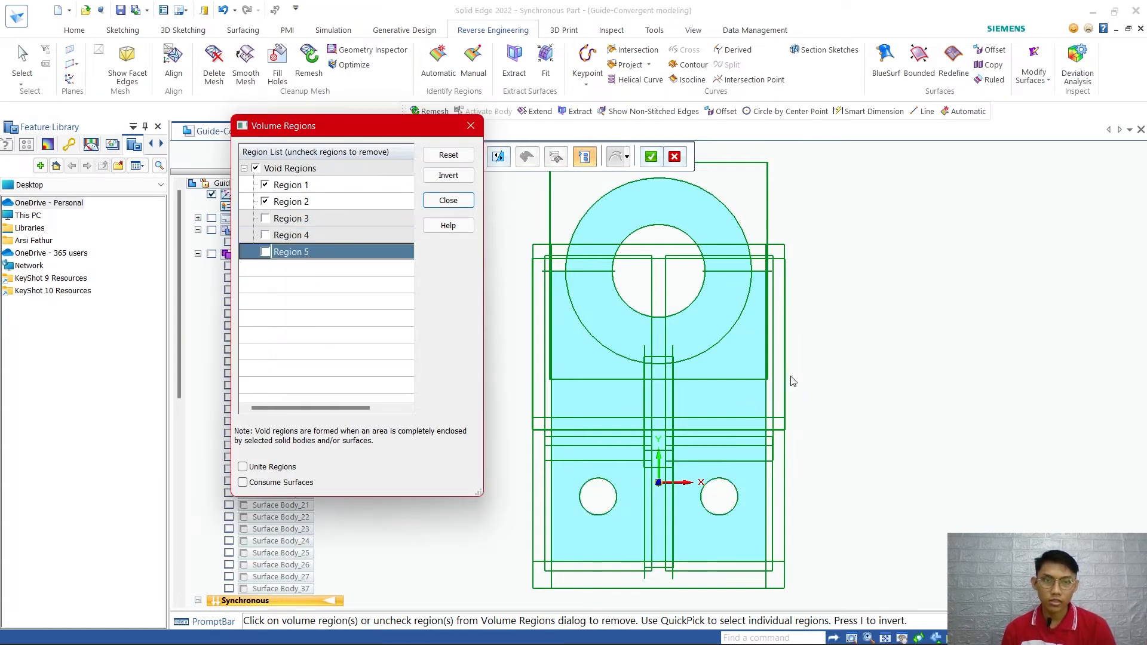
# Turn on Unite Regions and accept the remaining Region 1 and Region 2 to create a single design body
pyautogui.click(243, 467)
pyautogui.scroll(3, 784, 426)
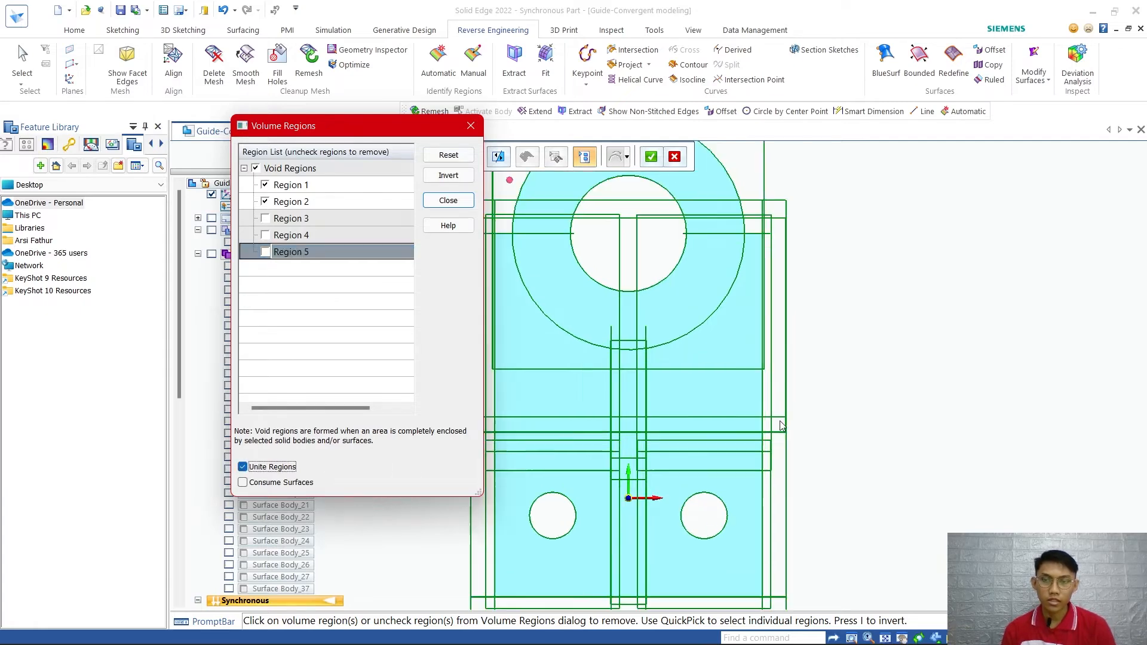
pyautogui.scroll(-5, 786, 428)
pyautogui.moveTo(785, 424); pyautogui.dragTo(887, 436, button='middle')
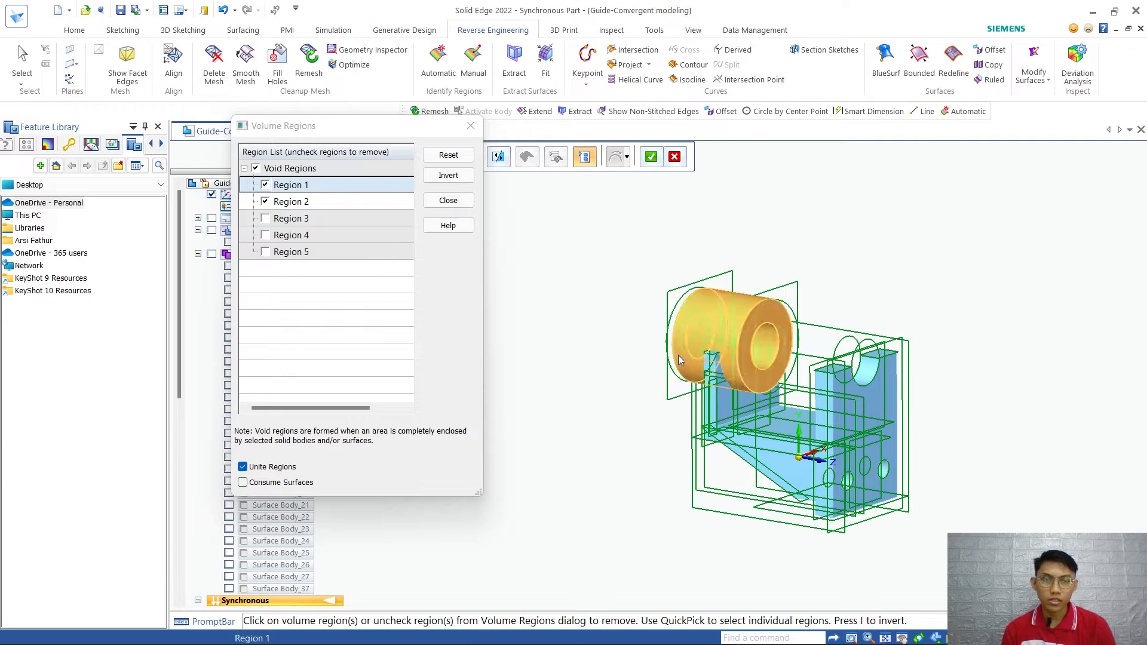
pyautogui.click(651, 158)
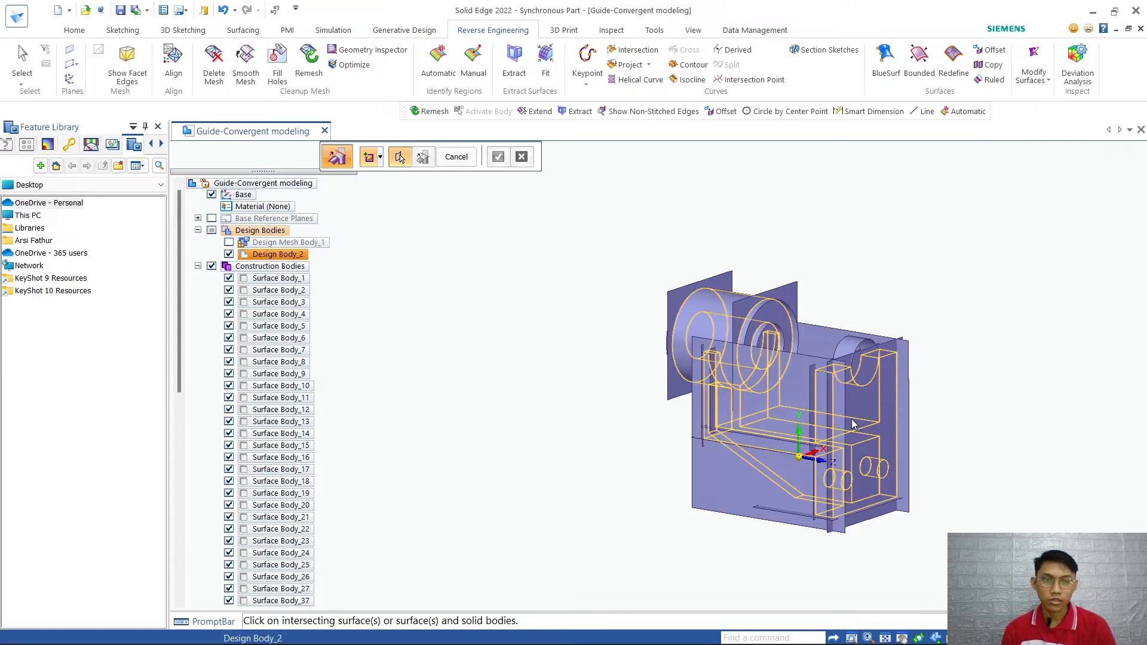
# Collapse the list of surface bodies and hide all construction bodies
pyautogui.scroll(3, 865, 420)
pyautogui.moveTo(868, 422); pyautogui.dragTo(942, 383, button='middle')
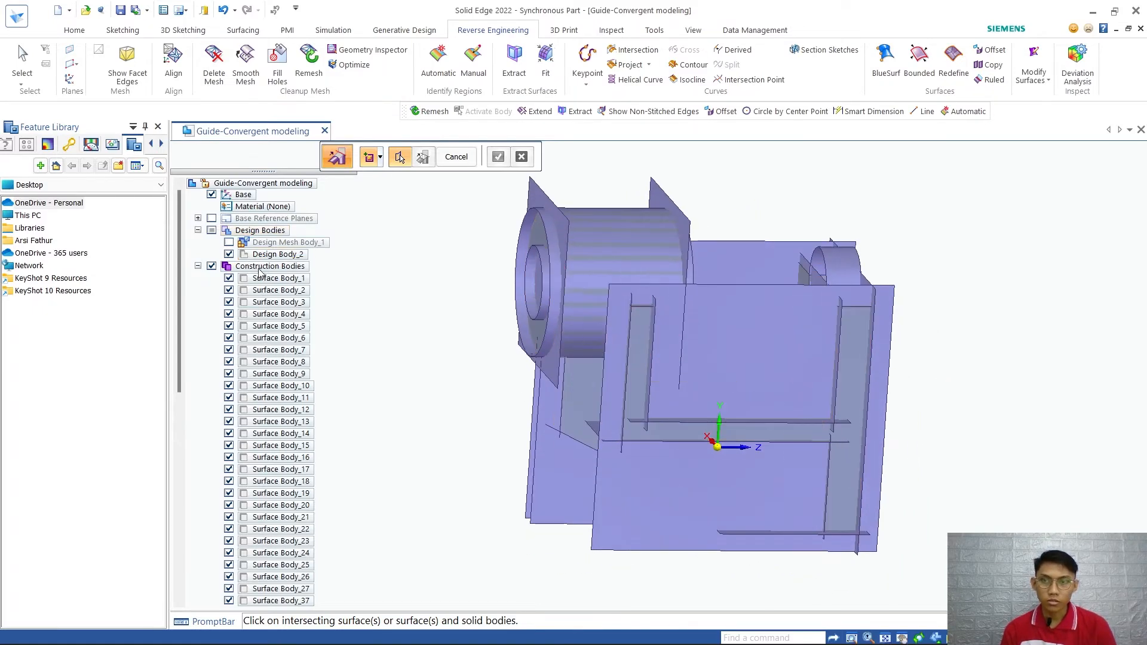
pyautogui.click(198, 266)
pyautogui.click(197, 278)
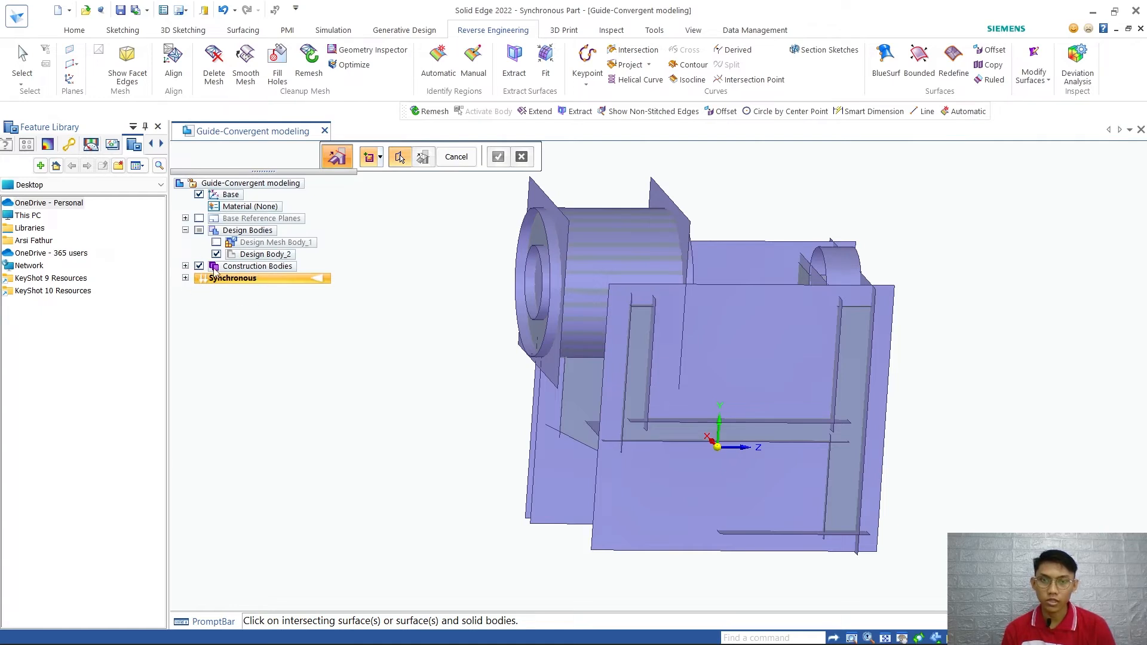
pyautogui.click(198, 266)
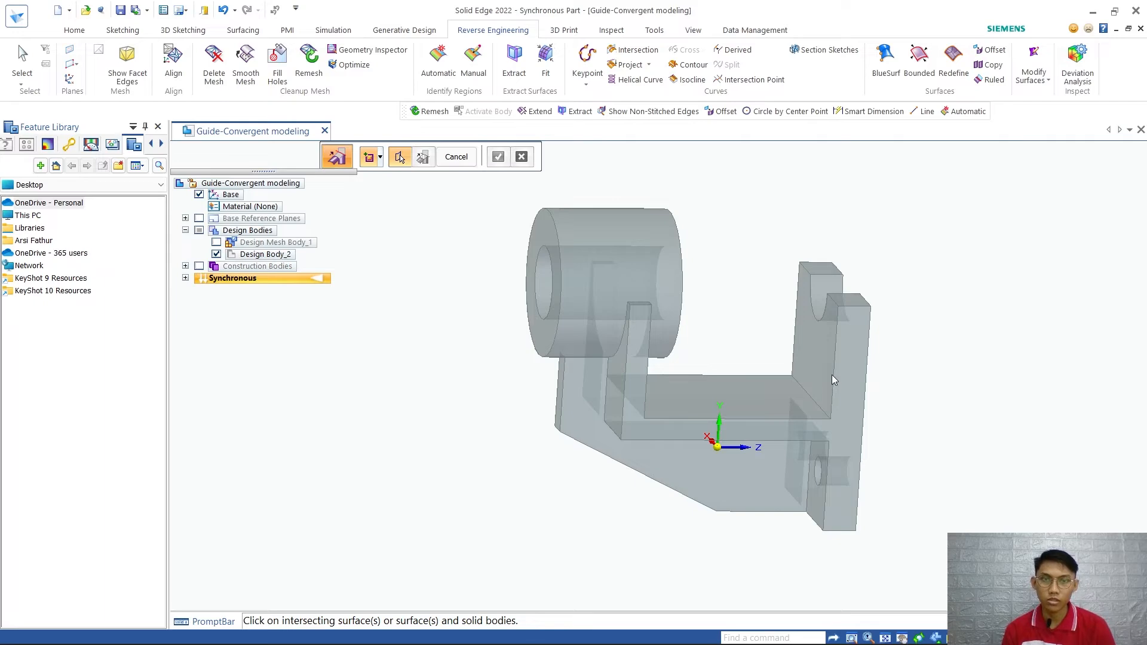
# Examine the new solid body's boss, side walls and mounting holes from several angles
pyautogui.scroll(3, 834, 383)
pyautogui.scroll(-6, 833, 384)
pyautogui.scroll(3, 818, 395)
pyautogui.moveTo(761, 380); pyautogui.dragTo(753, 346, button='middle')
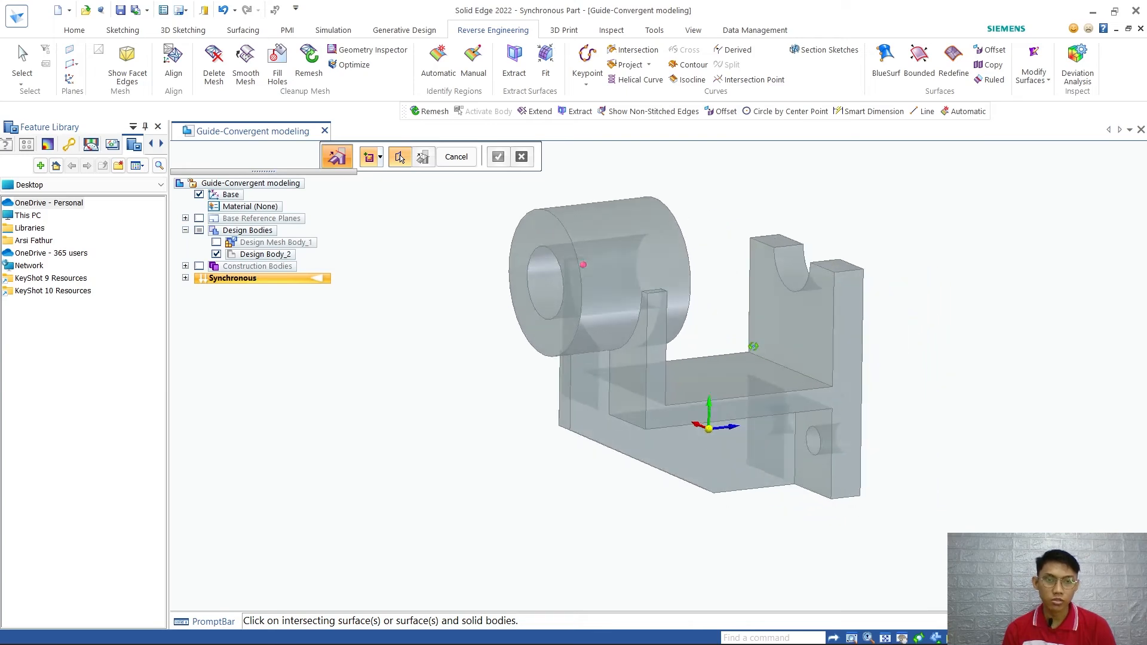
pyautogui.scroll(4, 602, 317)
pyautogui.scroll(-5, 666, 348)
pyautogui.scroll(3, 719, 369)
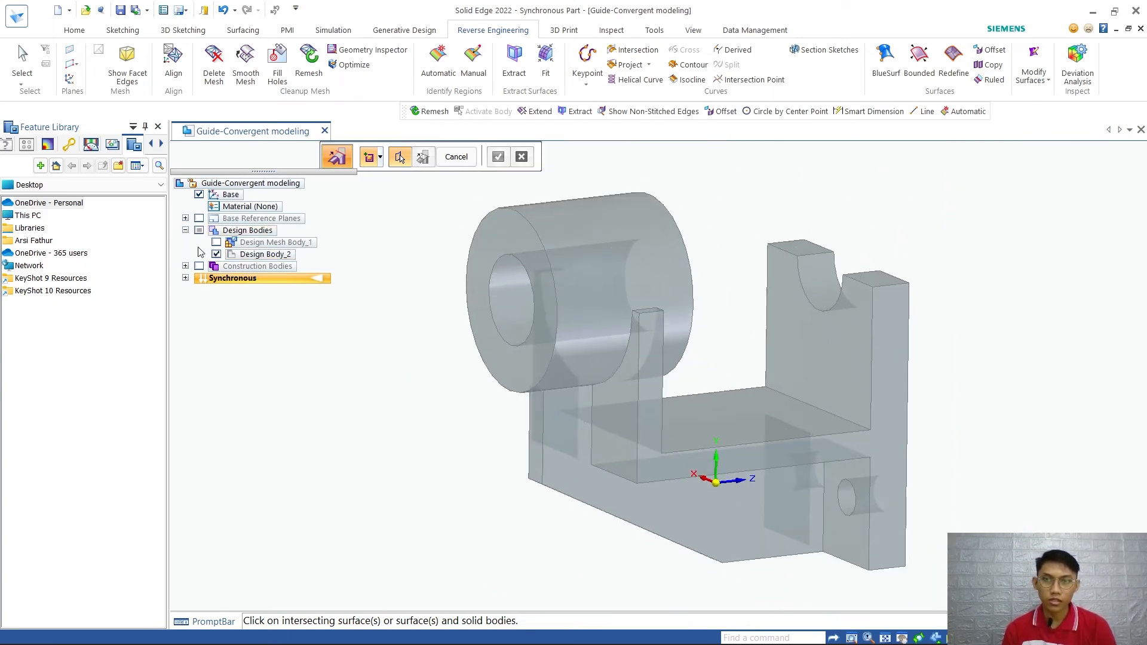
# Show Design Mesh Body_1 over the solid body and compare the two shapes from different angles
pyautogui.click(216, 242)
pyautogui.scroll(3, 709, 375)
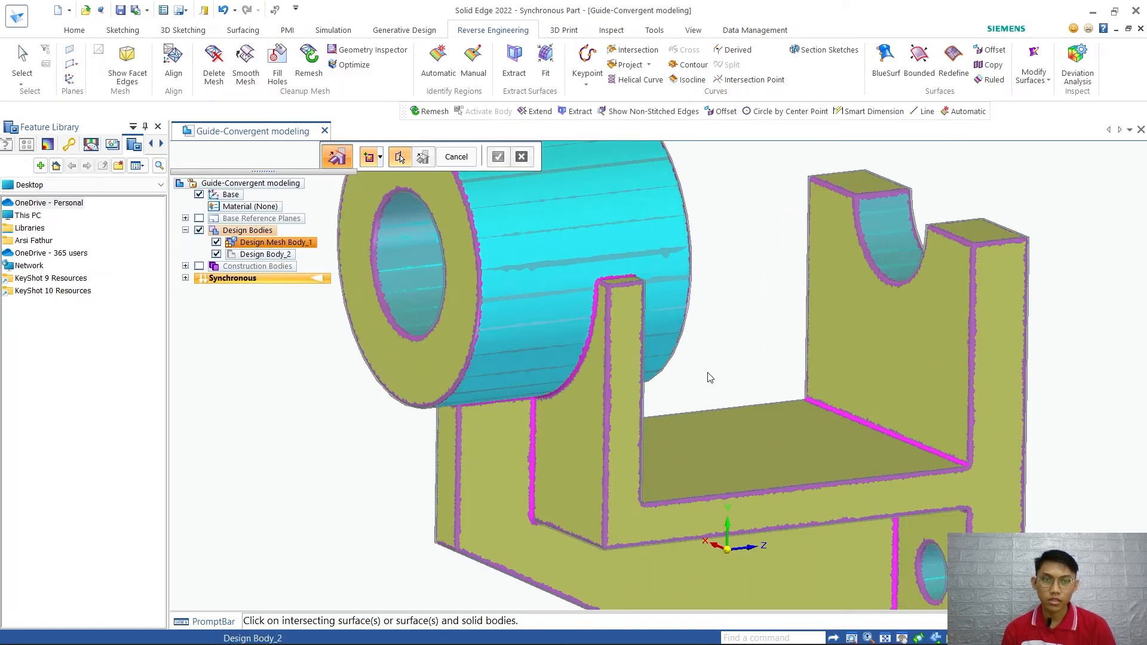
pyautogui.scroll(-4, 709, 375)
pyautogui.moveTo(708, 375)
pyautogui.mouseDown(button='middle')
pyautogui.moveTo(824, 382)
pyautogui.moveTo(906, 369)
pyautogui.moveTo(699, 386)
pyautogui.mouseUp(button='middle')
pyautogui.scroll(5, 808, 443)
pyautogui.moveTo(801, 447); pyautogui.dragTo(861, 469, button='middle')
pyautogui.scroll(4, 773, 396)
pyautogui.scroll(-5, 770, 392)
pyautogui.moveTo(740, 366); pyautogui.dragTo(767, 349, button='middle')
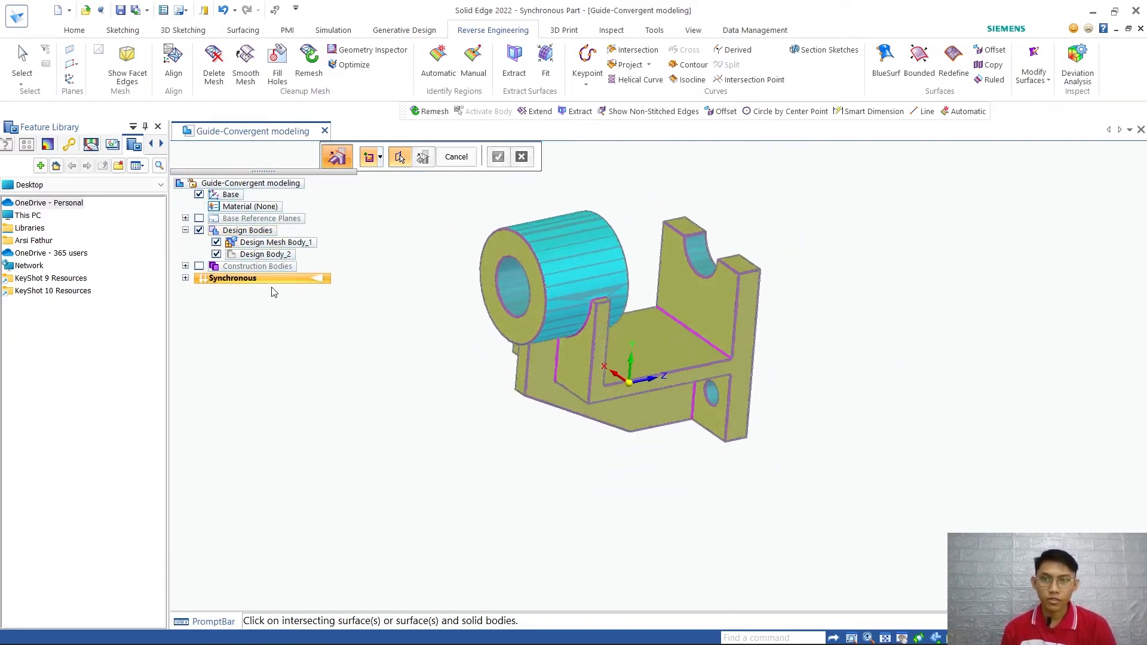
# Hide the design bodies and show only Design Body_2
pyautogui.click(199, 230)
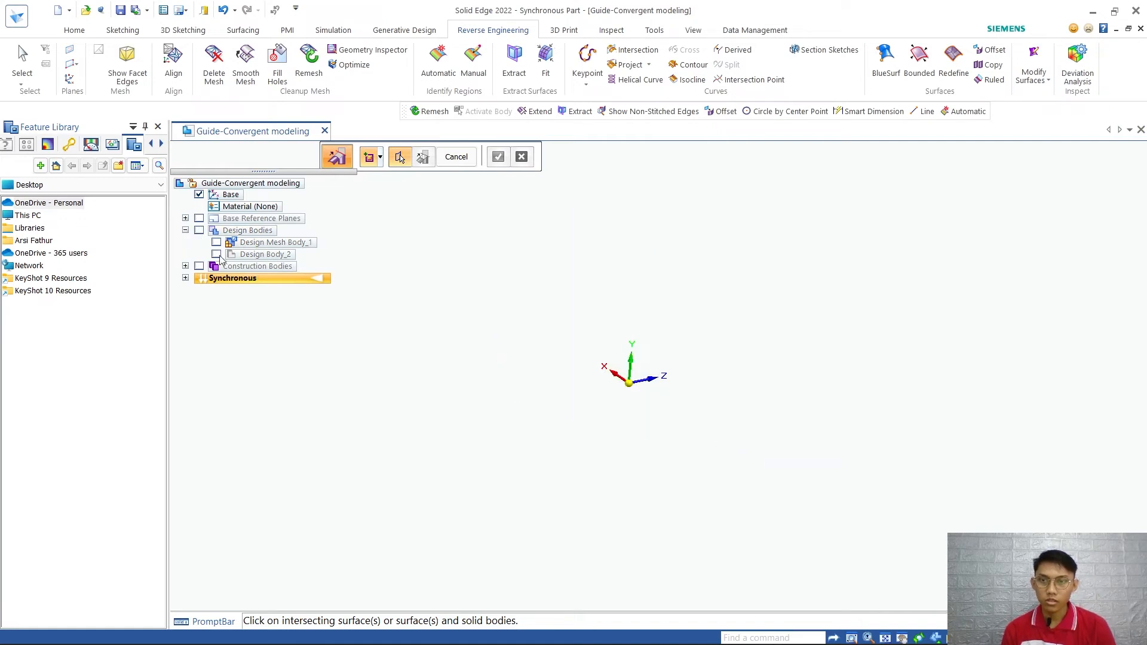
pyautogui.click(217, 254)
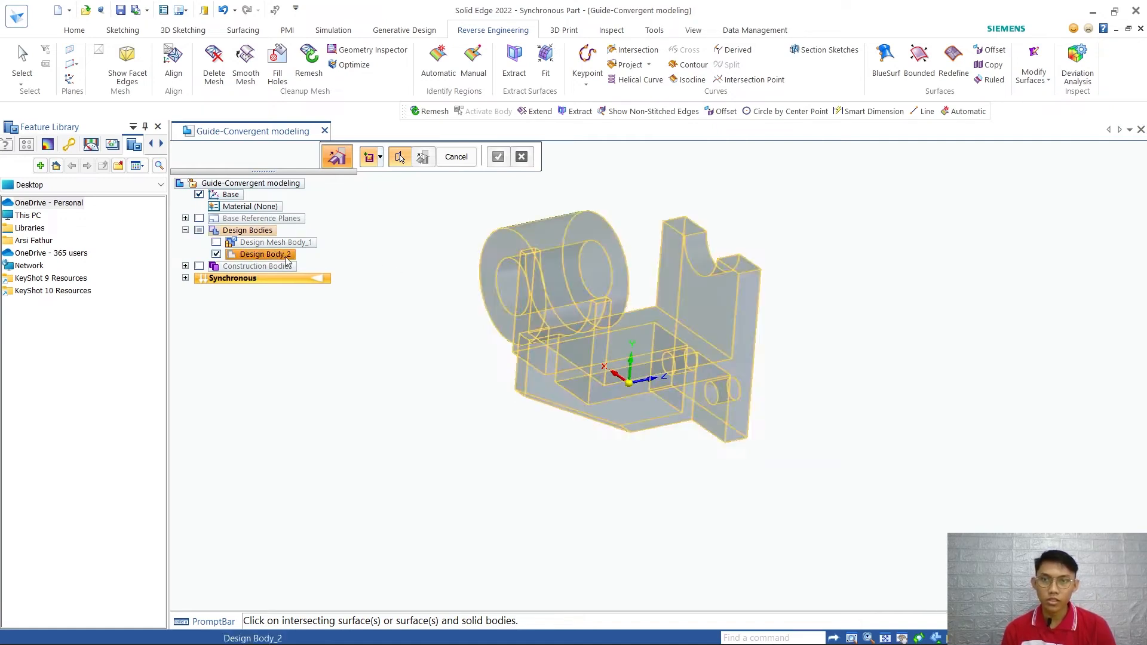
pyautogui.scroll(2, 646, 345)
pyautogui.scroll(-6, 718, 409)
pyautogui.scroll(6, 714, 403)
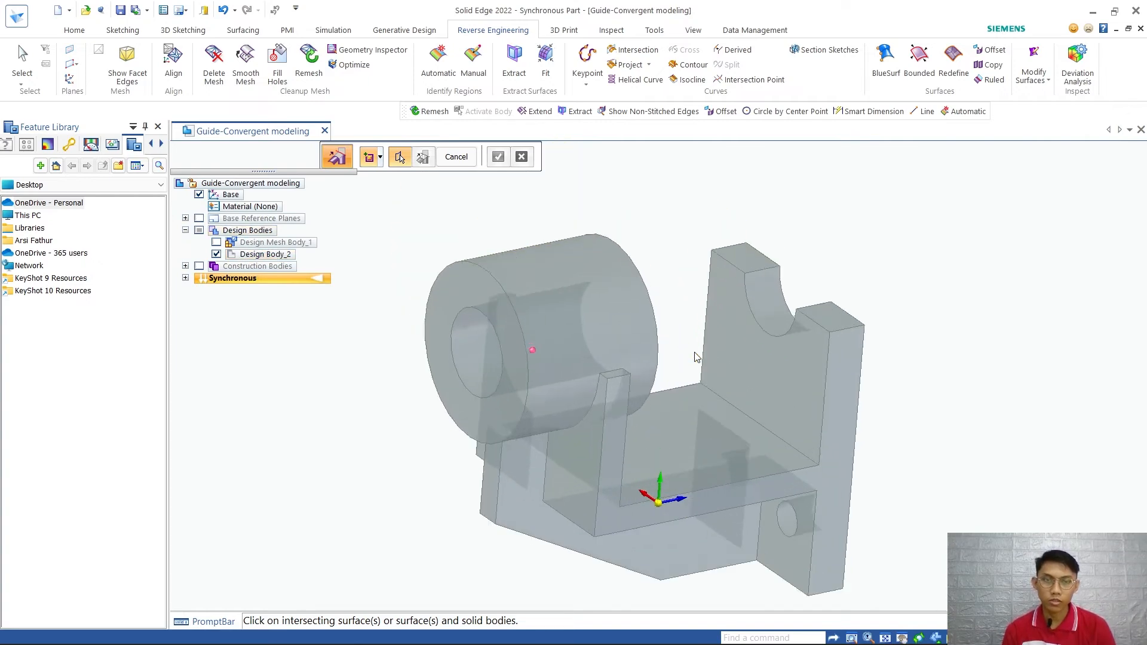
# Leave the Intersect command and make Design Body_2 the active body
pyautogui.click(261, 255)
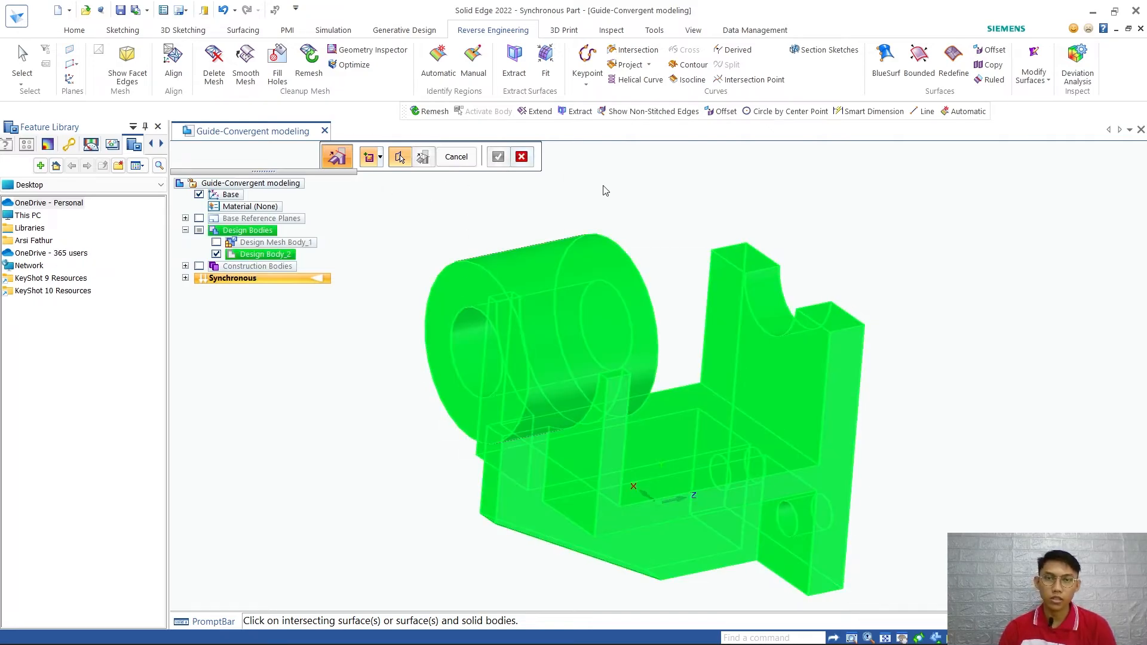
pyautogui.press('Escape')
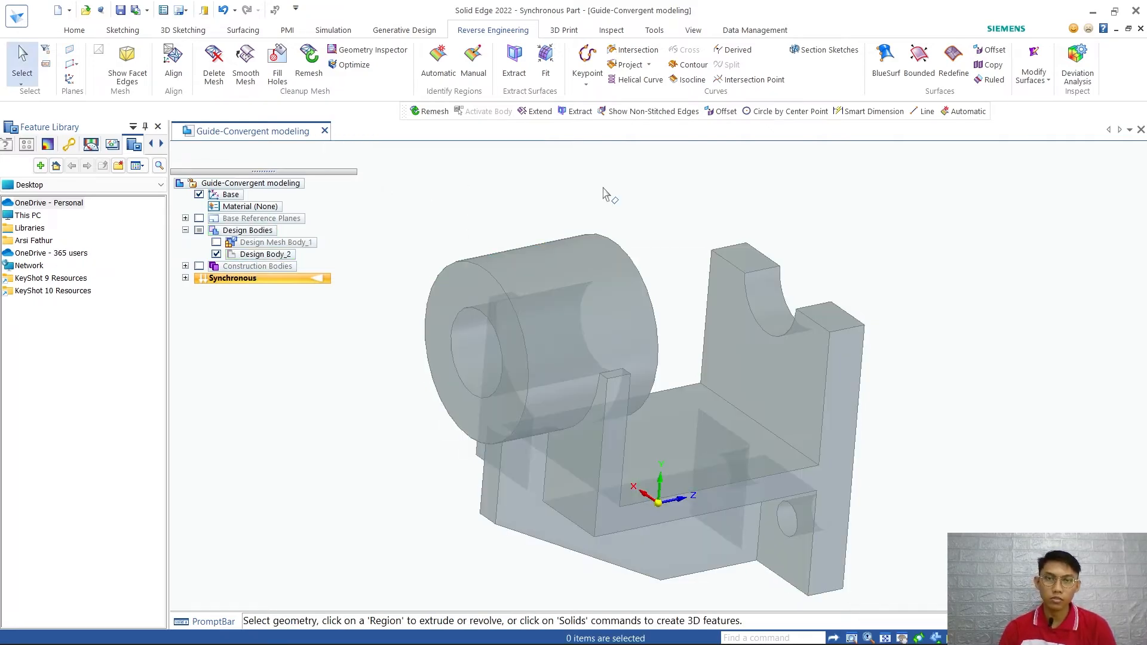
pyautogui.click(266, 255)
pyautogui.rightClick(267, 256)
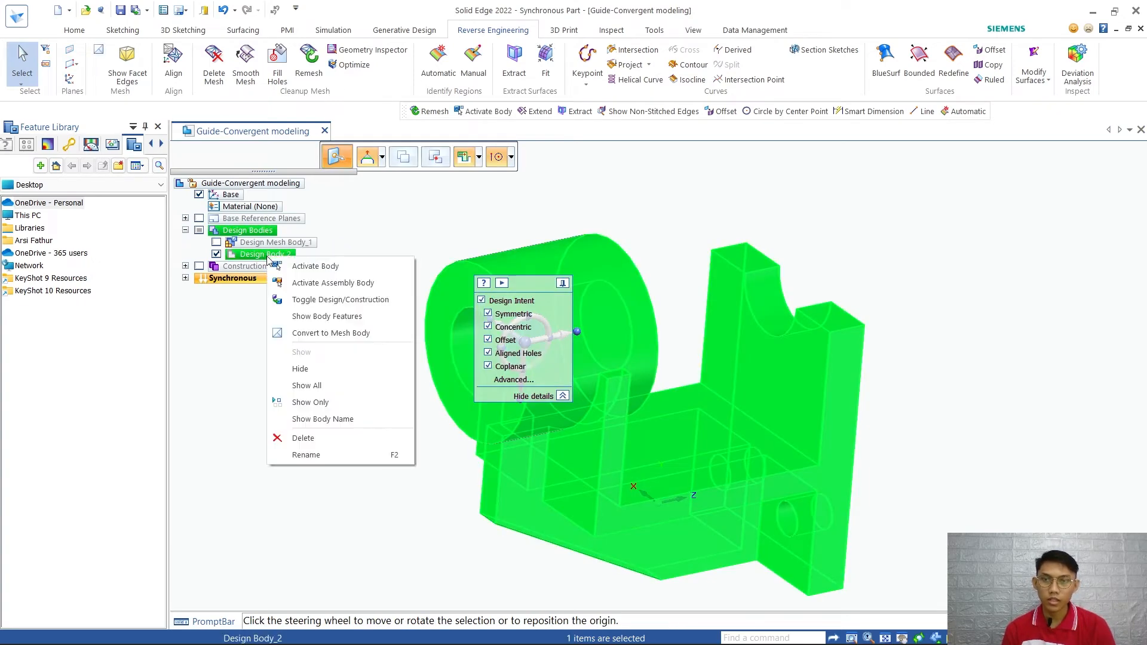
pyautogui.click(360, 266)
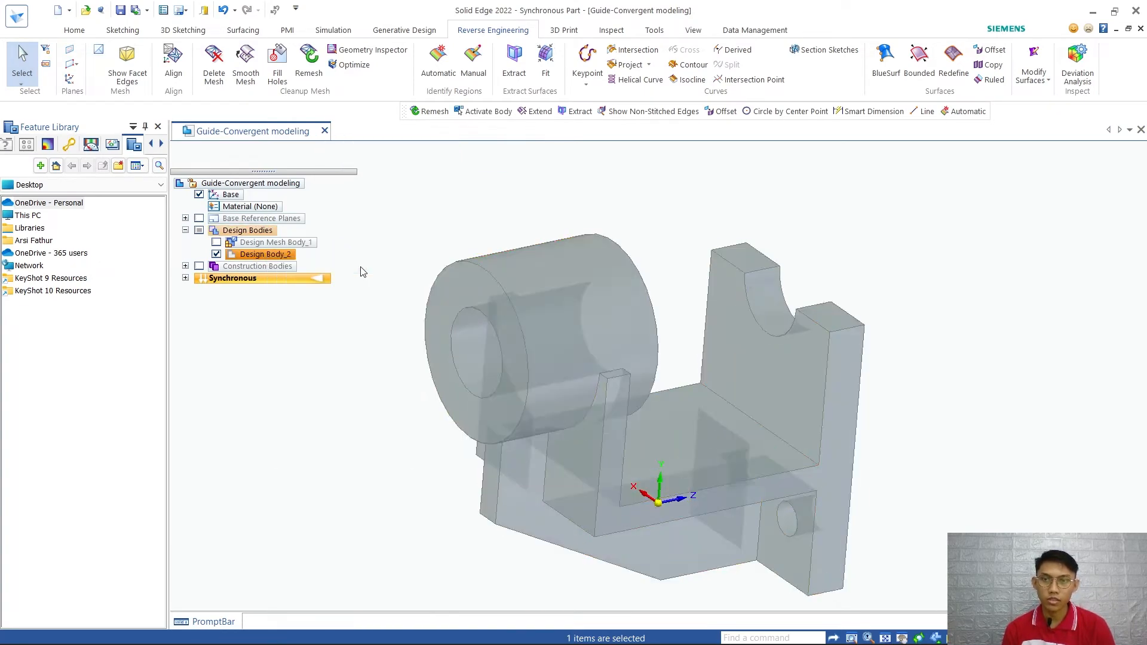
# Inspect the activated solid bracket from several angles and return to the isometric view
pyautogui.scroll(3, 871, 402)
pyautogui.moveTo(807, 397); pyautogui.dragTo(762, 442, button='middle')
pyautogui.scroll(3, 722, 438)
pyautogui.scroll(-7, 722, 438)
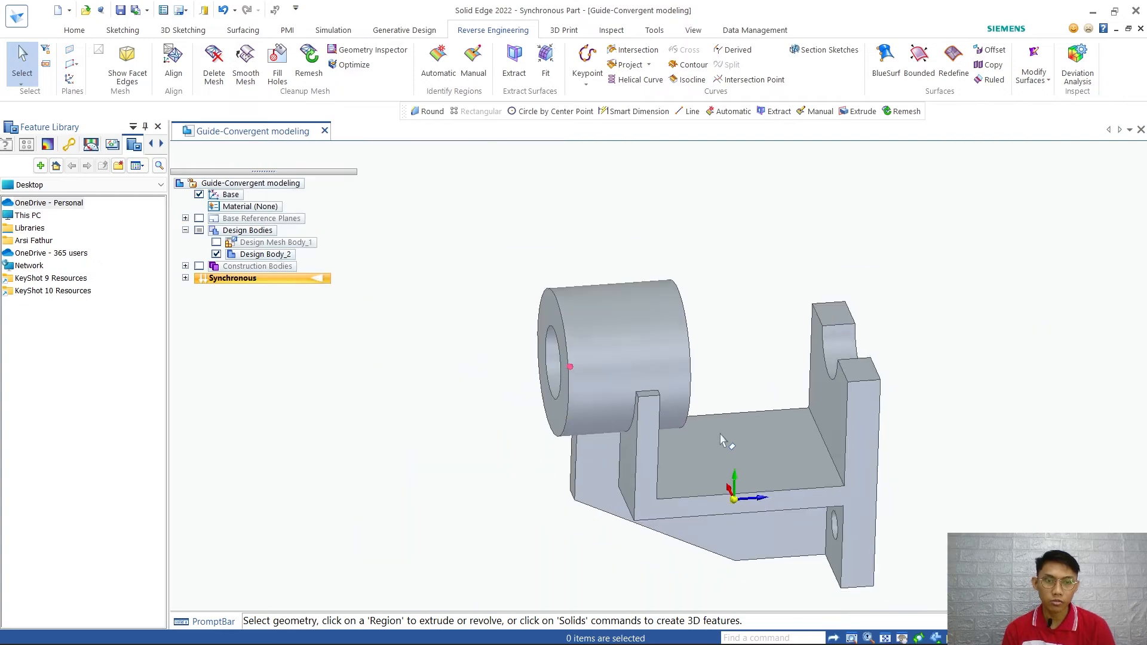
pyautogui.scroll(3, 741, 442)
pyautogui.moveTo(520, 332); pyautogui.dragTo(555, 334, button='middle')
pyautogui.hotkey('ctrl', 'i')
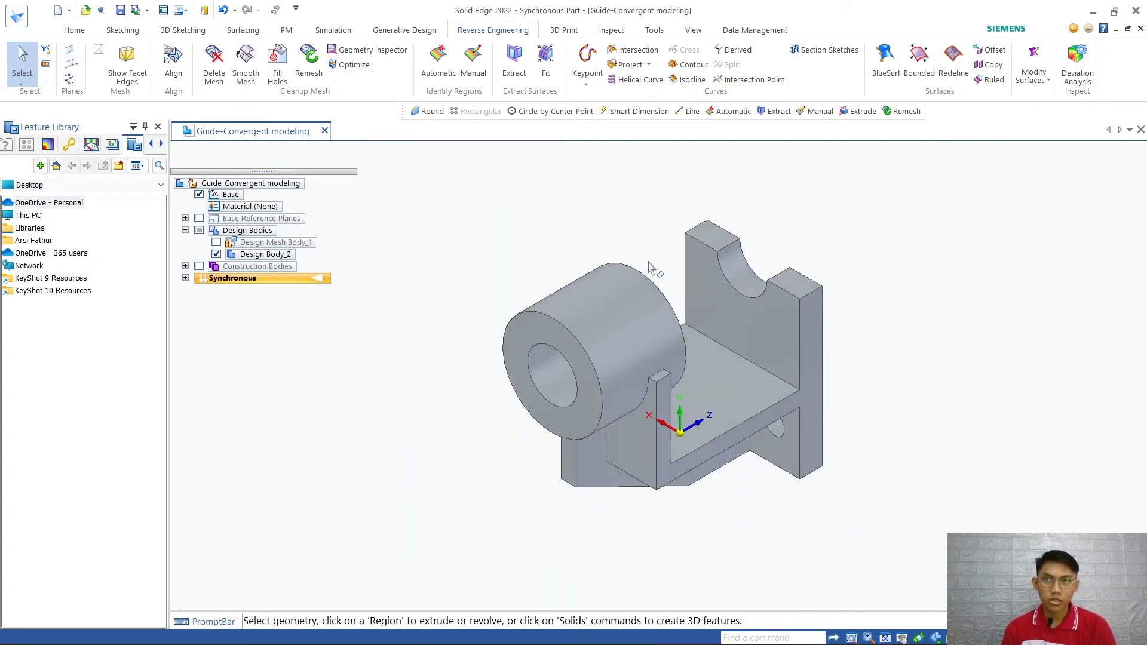
# Round the two upper outer corner edges of the notched upright plate with a 5 mm radius, using Edge/Corner selection
pyautogui.click(77, 31)
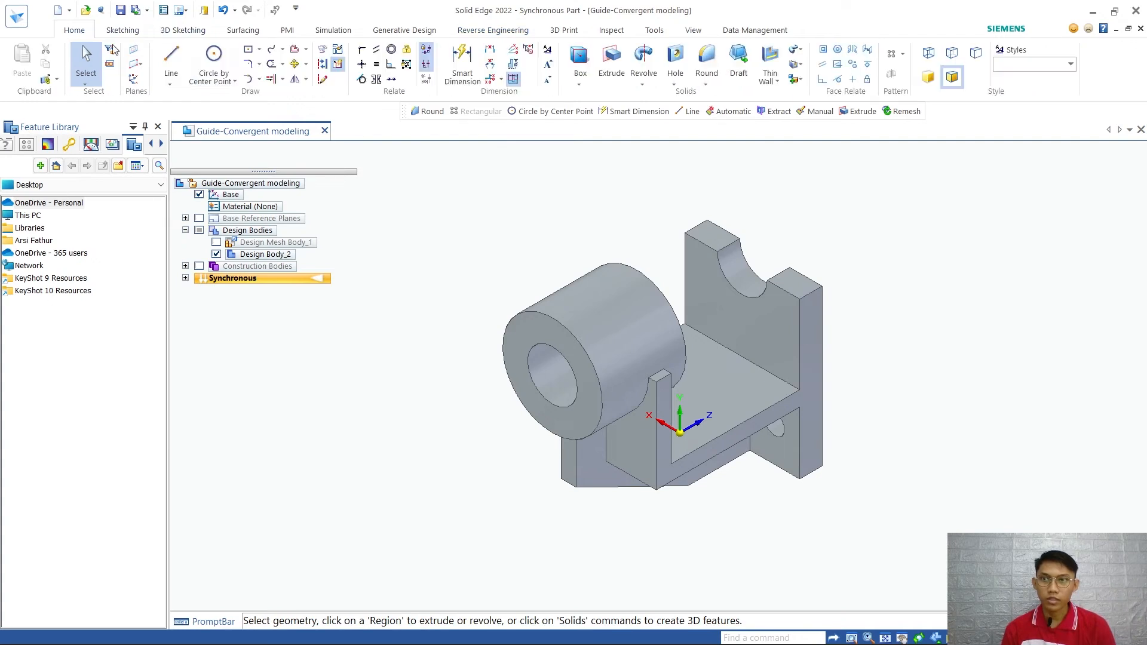
pyautogui.click(711, 56)
pyautogui.scroll(5, 810, 307)
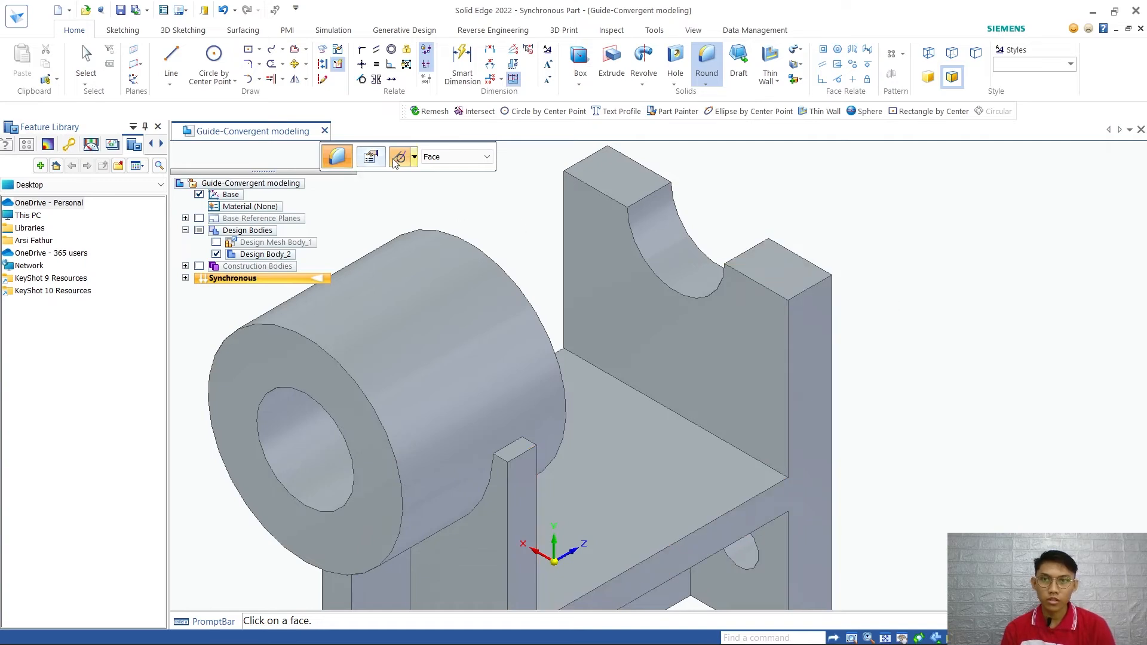
pyautogui.click(448, 157)
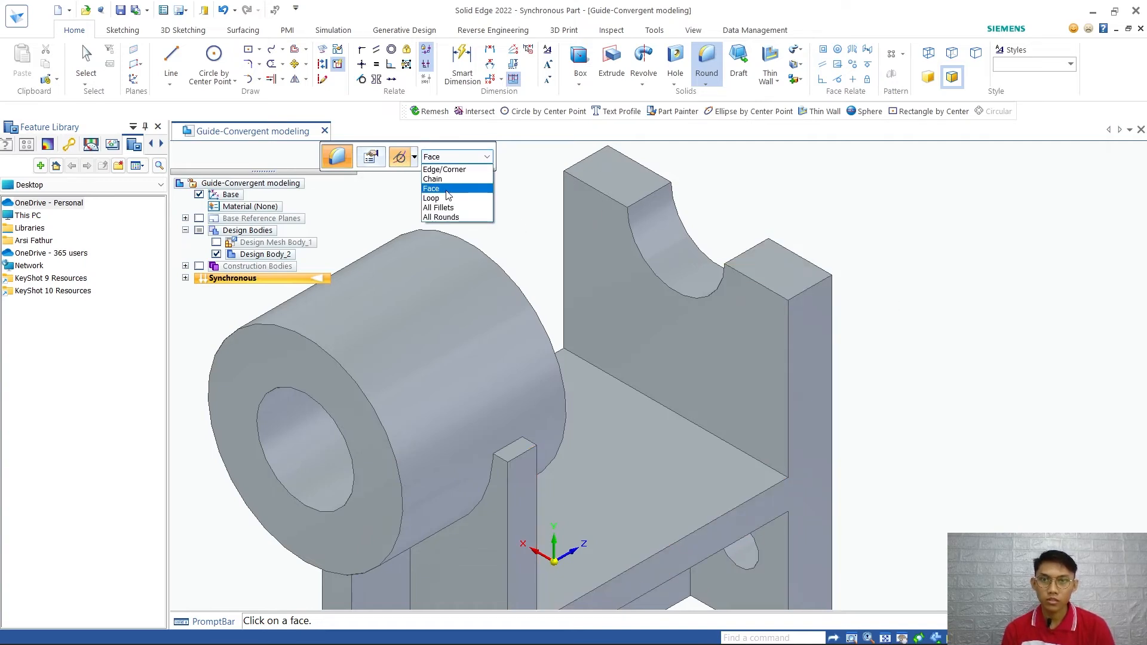
pyautogui.click(444, 169)
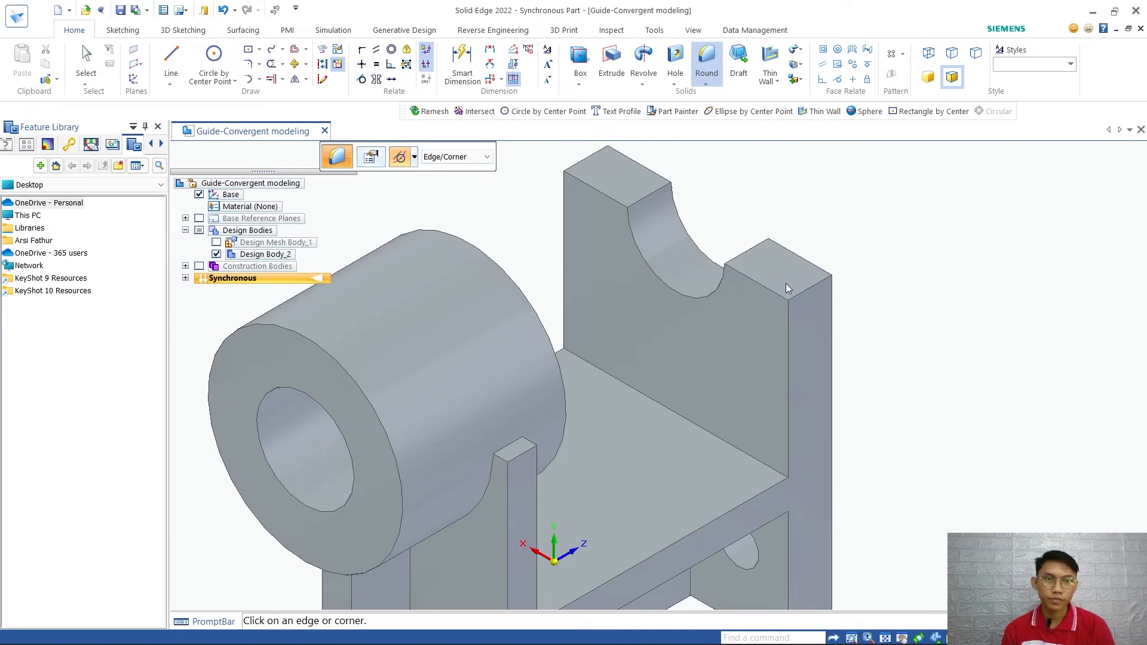
pyautogui.click(811, 291)
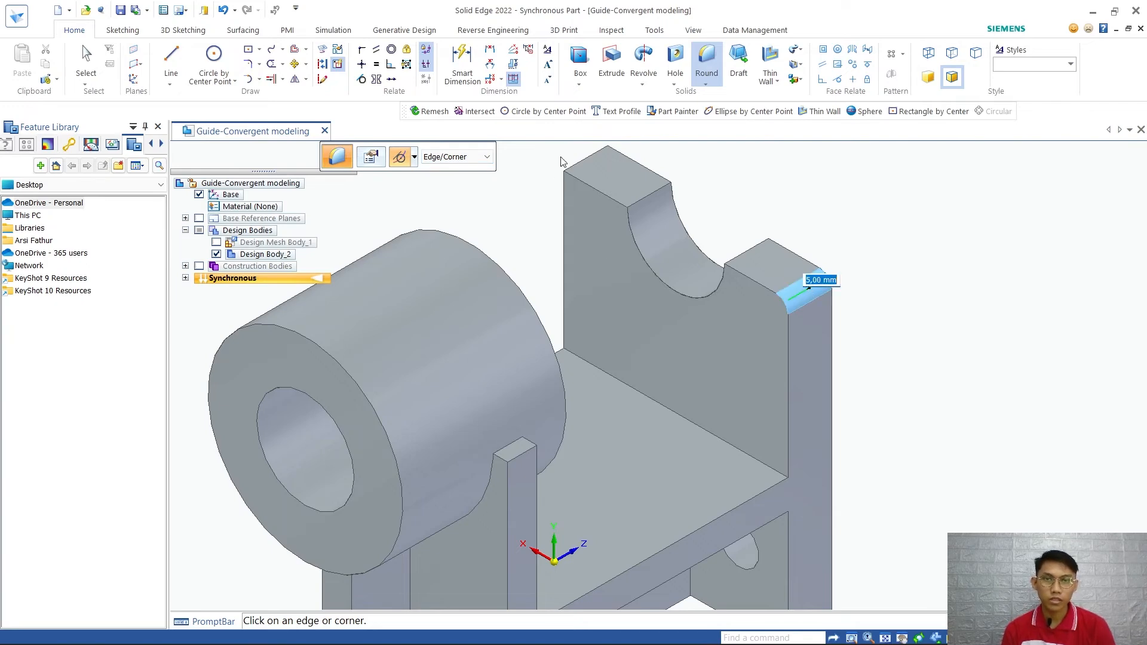
pyautogui.click(586, 163)
pyautogui.scroll(4, 747, 281)
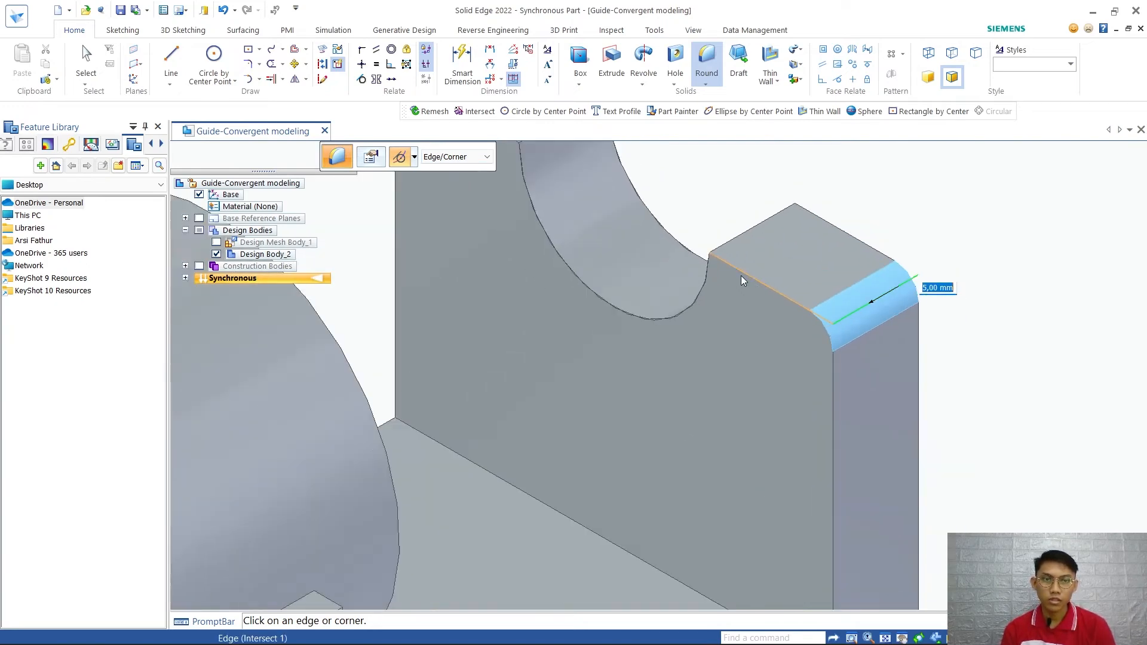
pyautogui.scroll(-5, 744, 287)
pyautogui.scroll(-2, 741, 257)
pyautogui.scroll(3, 847, 304)
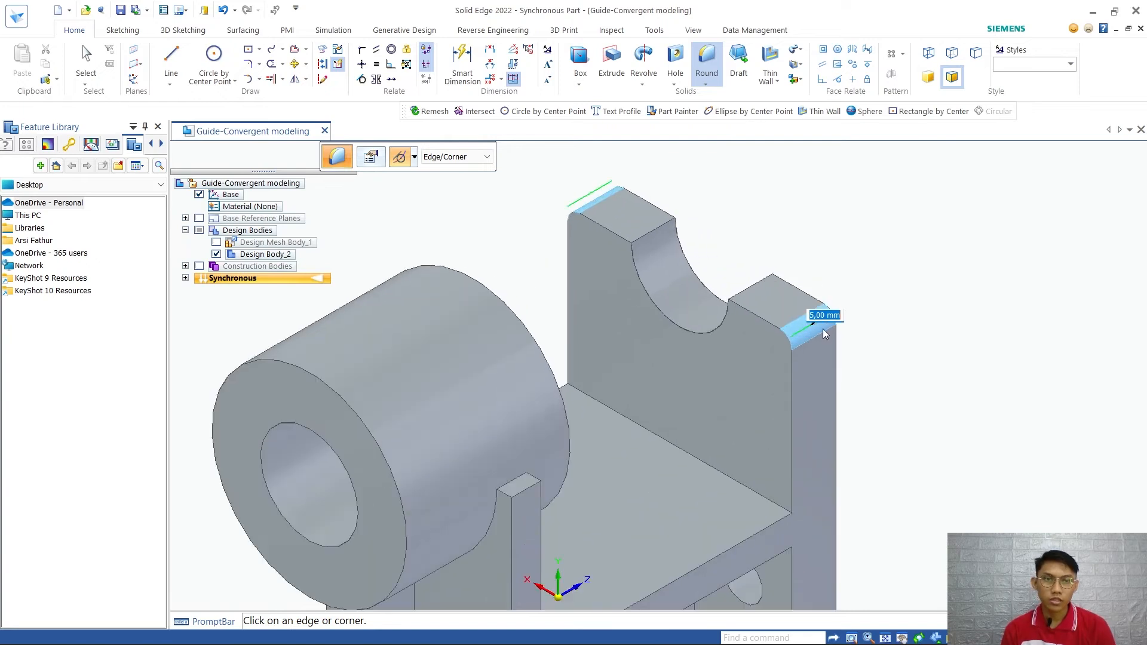
pyautogui.moveTo(720, 365); pyautogui.dragTo(684, 412, button='middle')
pyautogui.scroll(-3, 684, 412)
pyautogui.scroll(3, 692, 503)
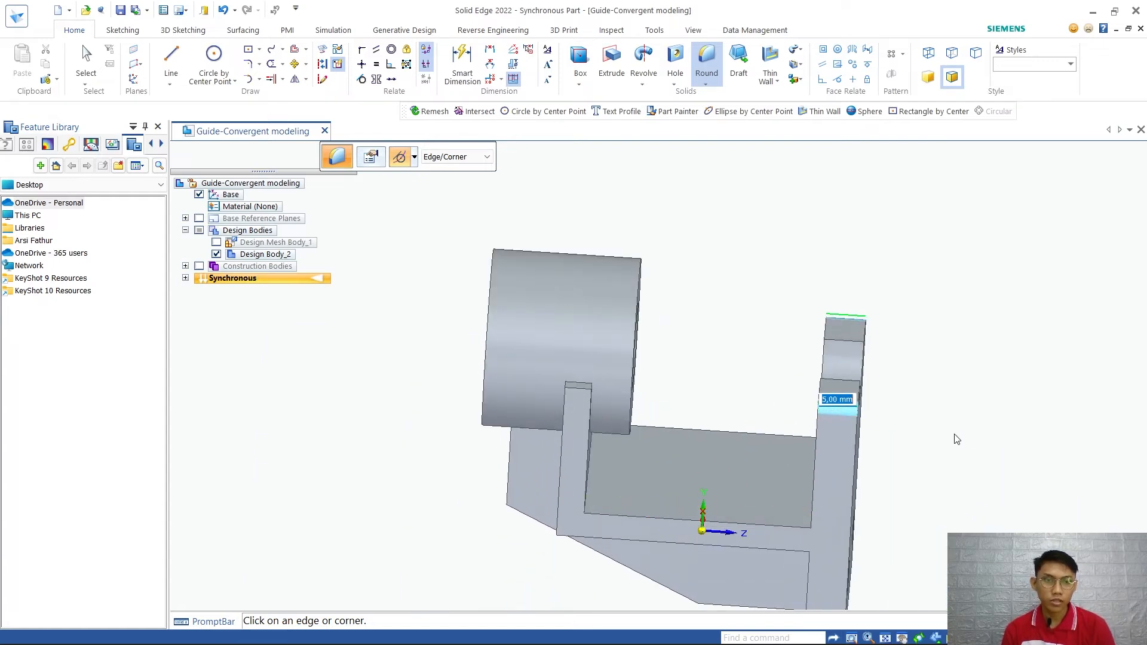
pyautogui.rightClick(896, 423)
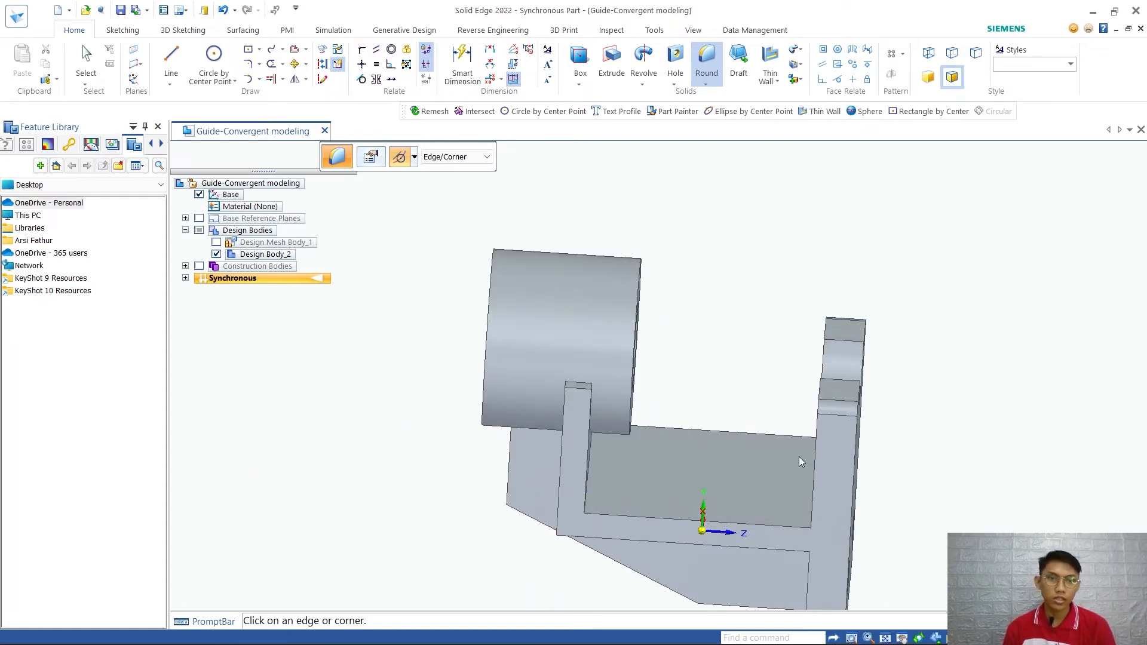
# Leave the Round command and set the diameter of the large cylinder's through bore to 50 mm
pyautogui.moveTo(707, 406); pyautogui.dragTo(795, 438, button='middle')
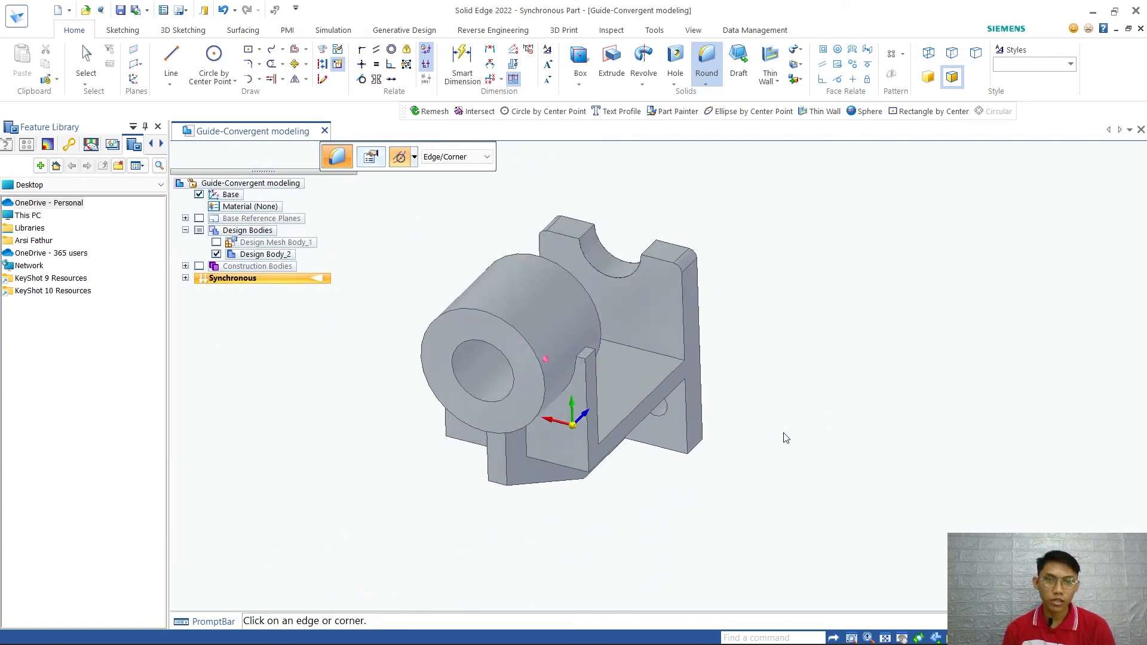
pyautogui.scroll(-3, 786, 438)
pyautogui.scroll(4, 696, 434)
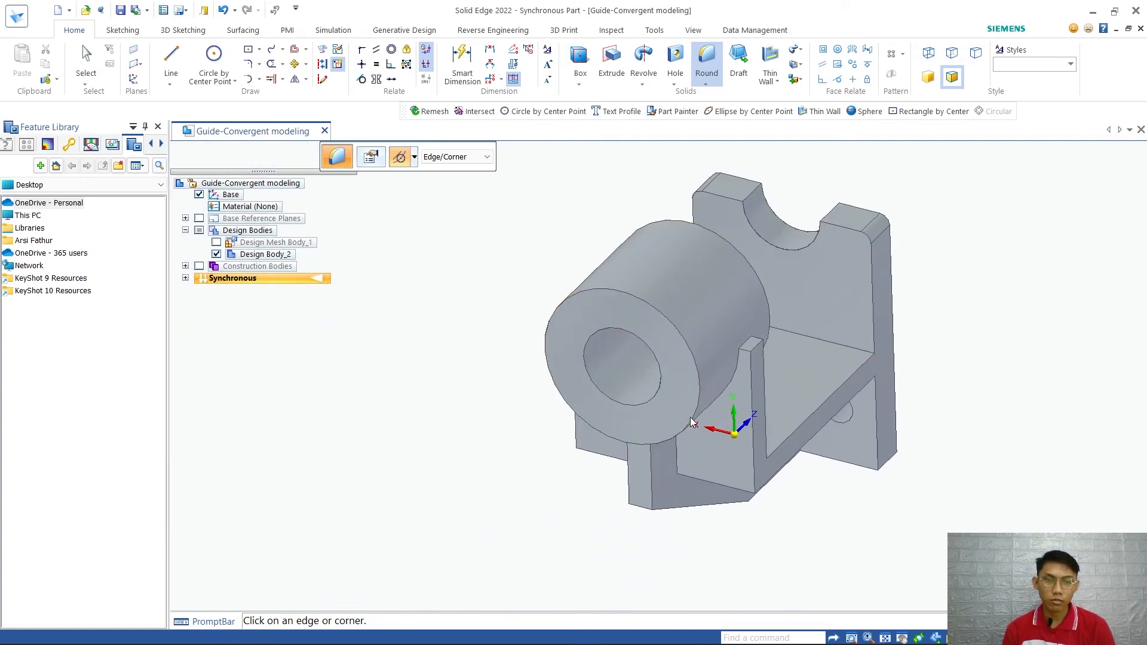
pyautogui.moveTo(743, 405)
pyautogui.mouseDown(button='middle')
pyautogui.moveTo(760, 333)
pyautogui.moveTo(758, 393)
pyautogui.mouseUp(button='middle')
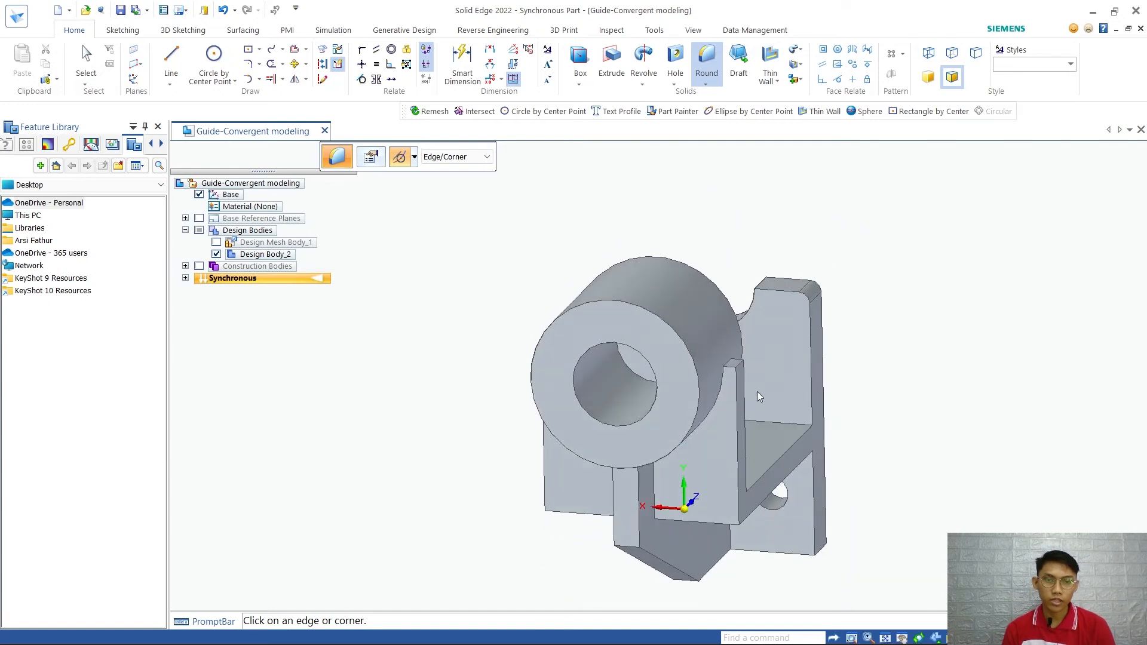
pyautogui.click(630, 403)
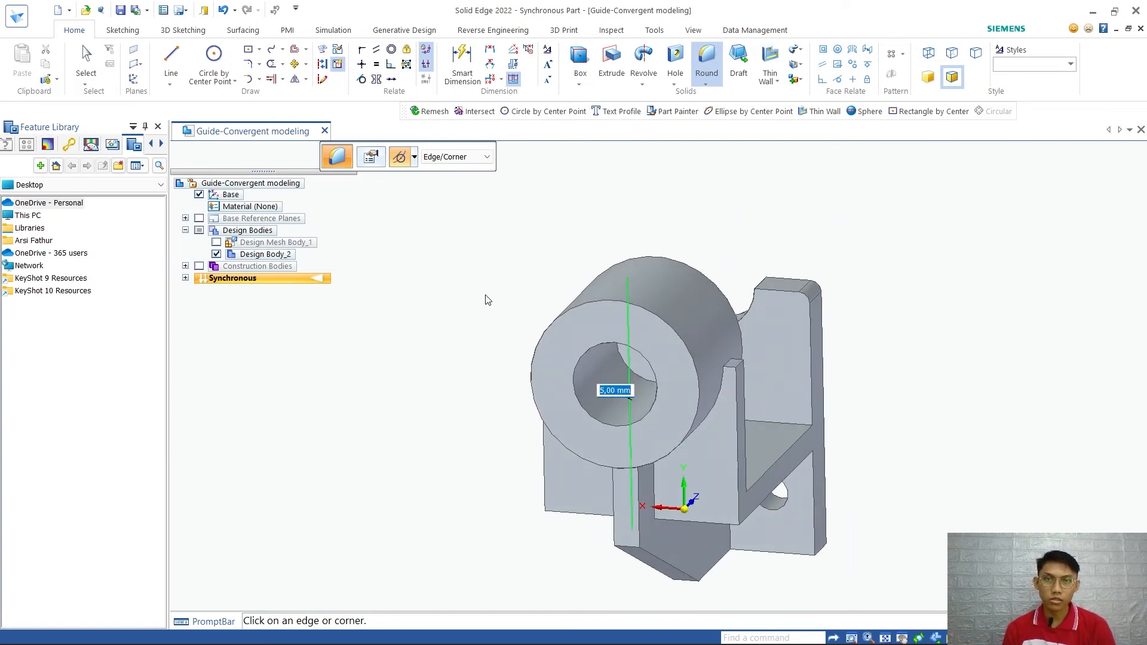
pyautogui.press('Escape')
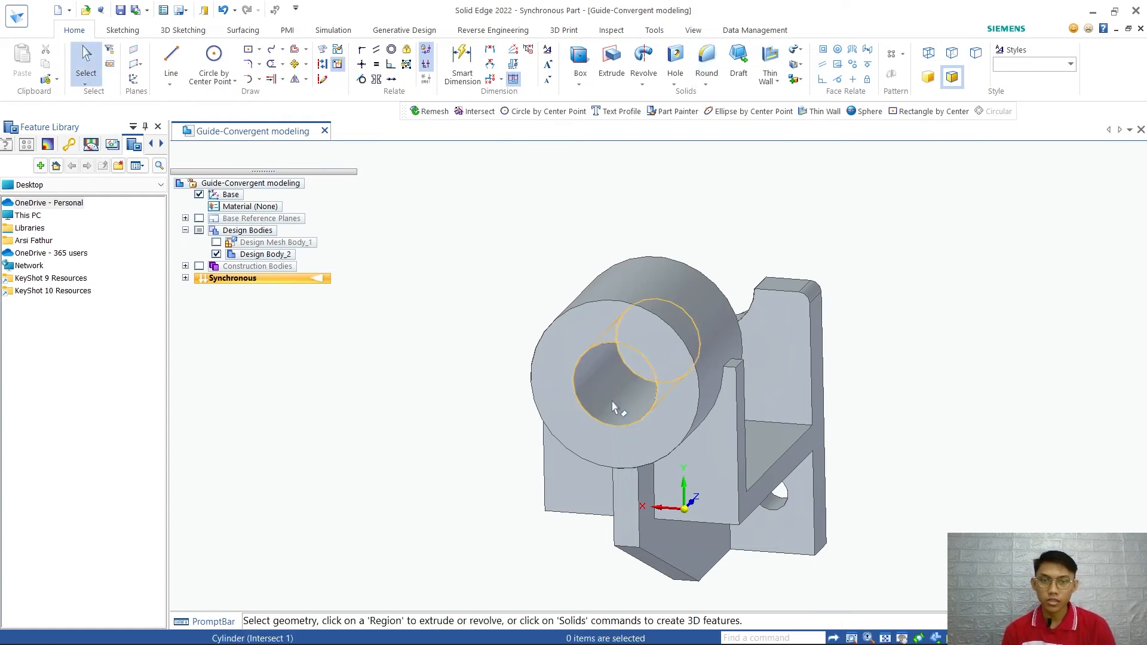
pyautogui.click(614, 407)
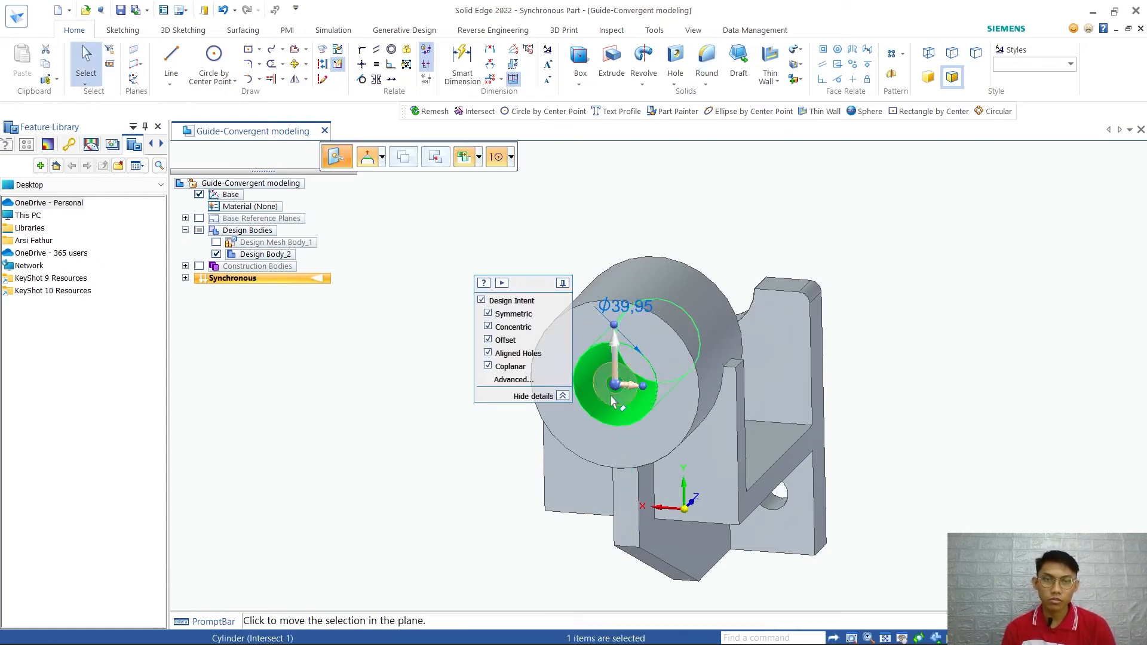
pyautogui.click(621, 308)
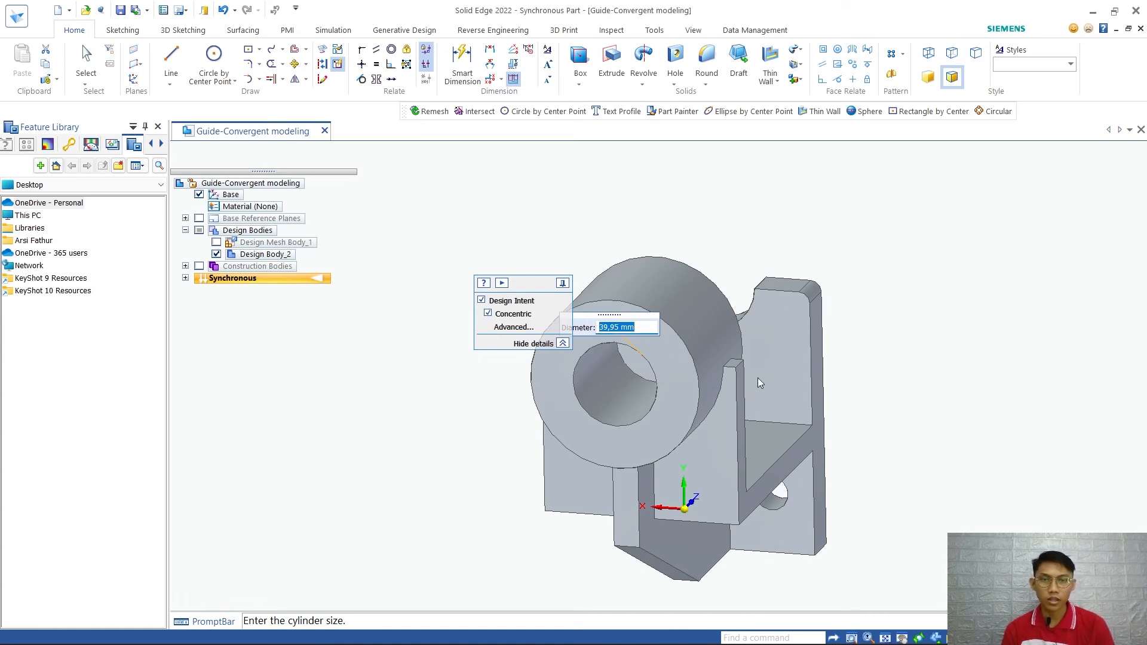
pyautogui.write('50')
pyautogui.press('Return')
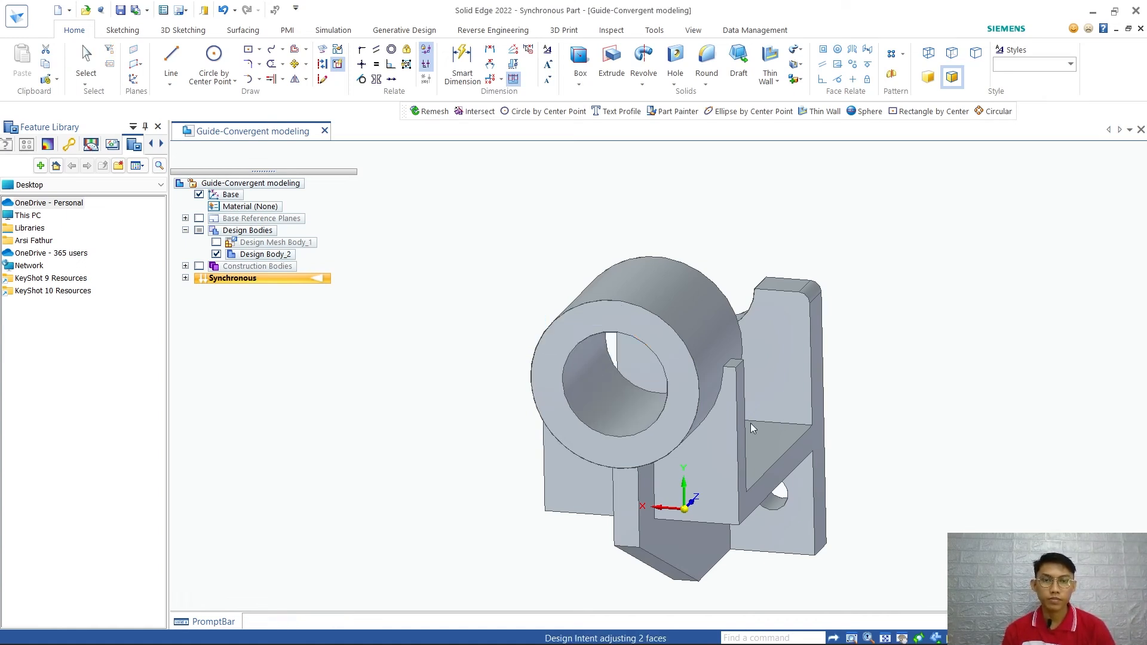
# Round the large cylinder's outer circular edge on the end facing the notched plate with a 10 mm radius
pyautogui.moveTo(909, 542); pyautogui.dragTo(824, 456, button='middle')
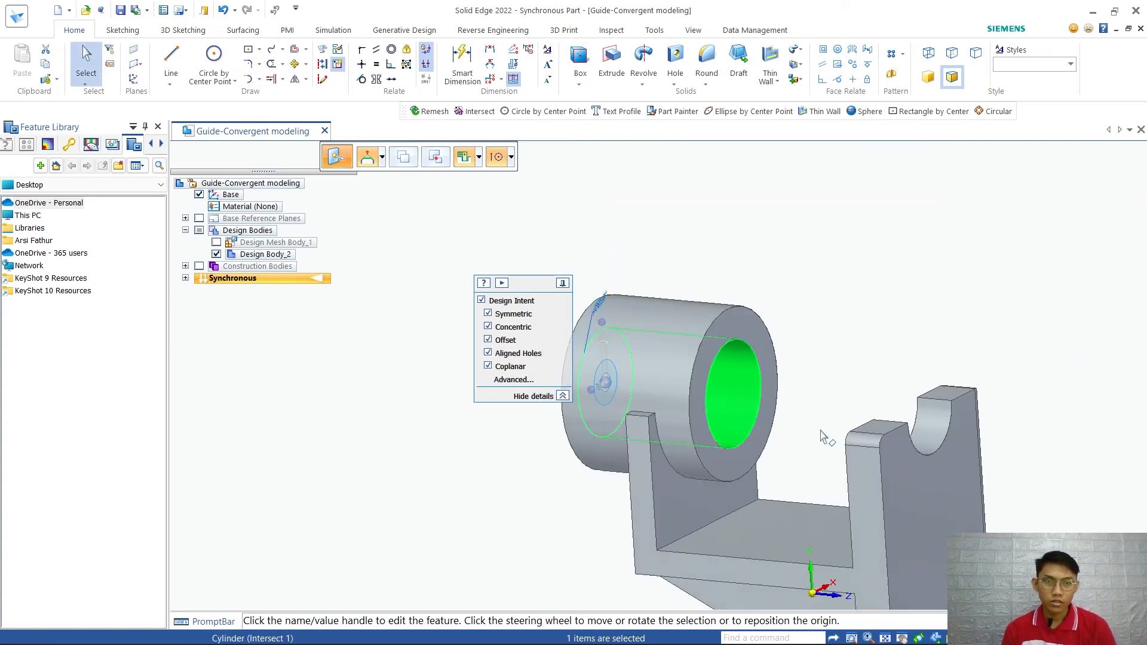
pyautogui.click(825, 391)
pyautogui.click(706, 63)
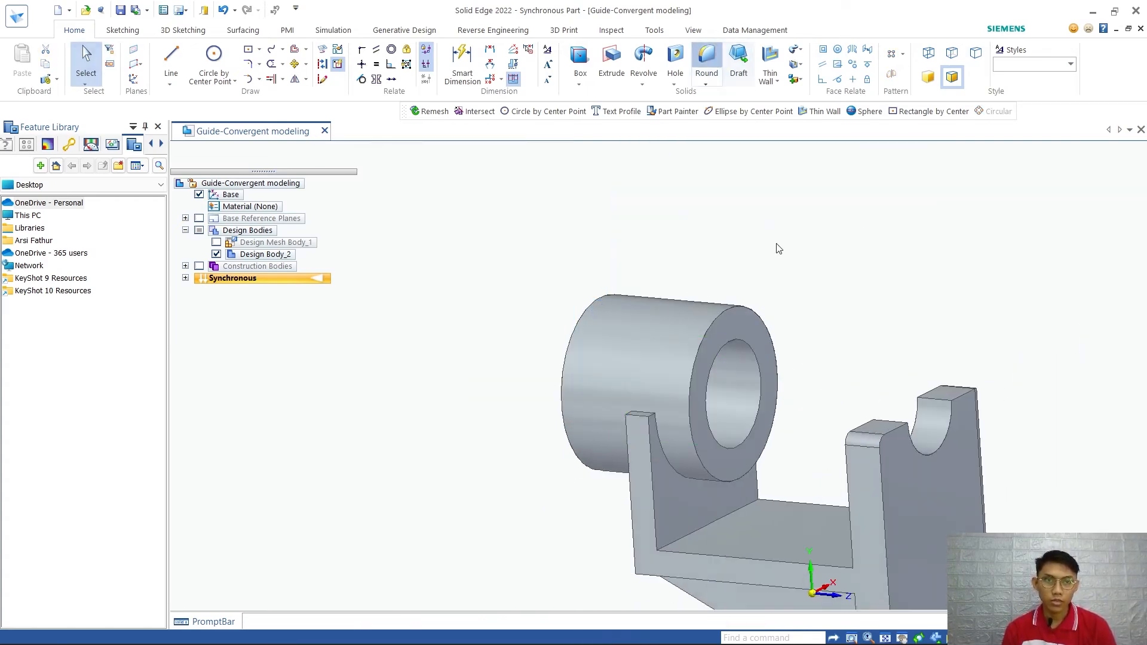
pyautogui.click(750, 316)
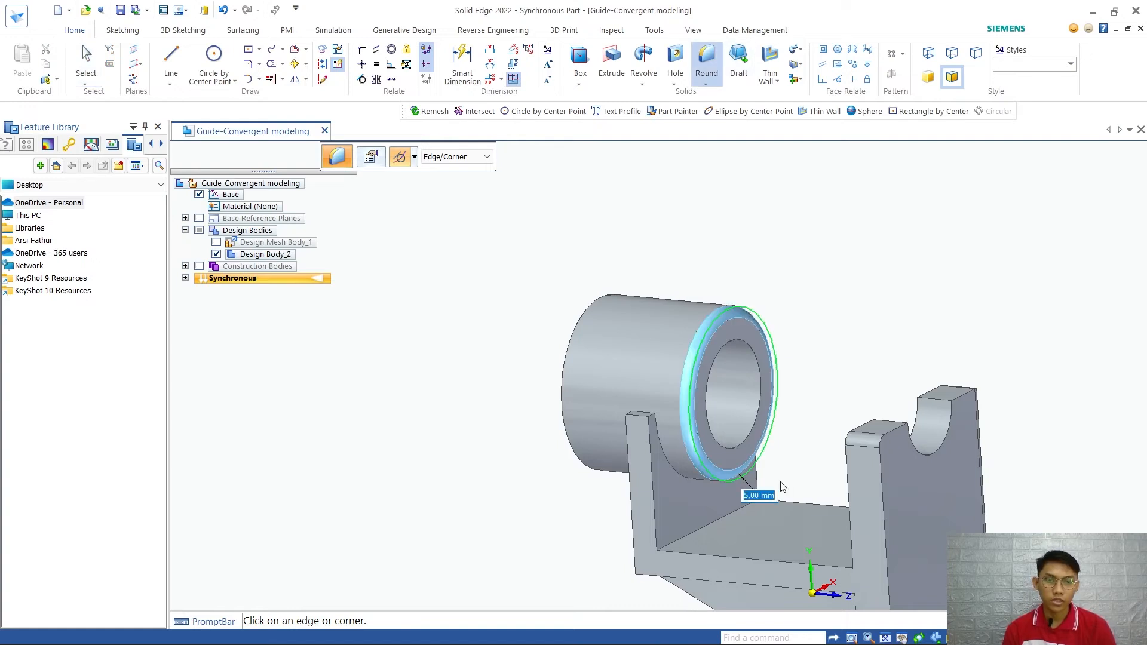
pyautogui.press('Return')
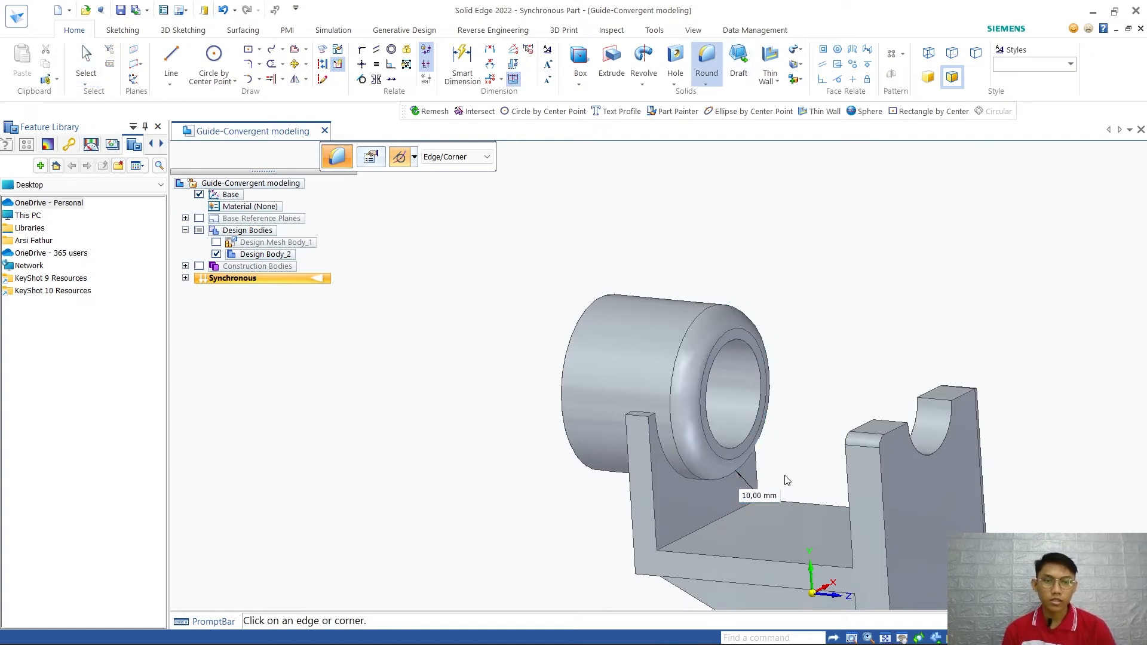
# Inspect the edited bracket from several angles, return to the isometric view and leave the Round command
pyautogui.scroll(3, 808, 391)
pyautogui.scroll(-5, 804, 412)
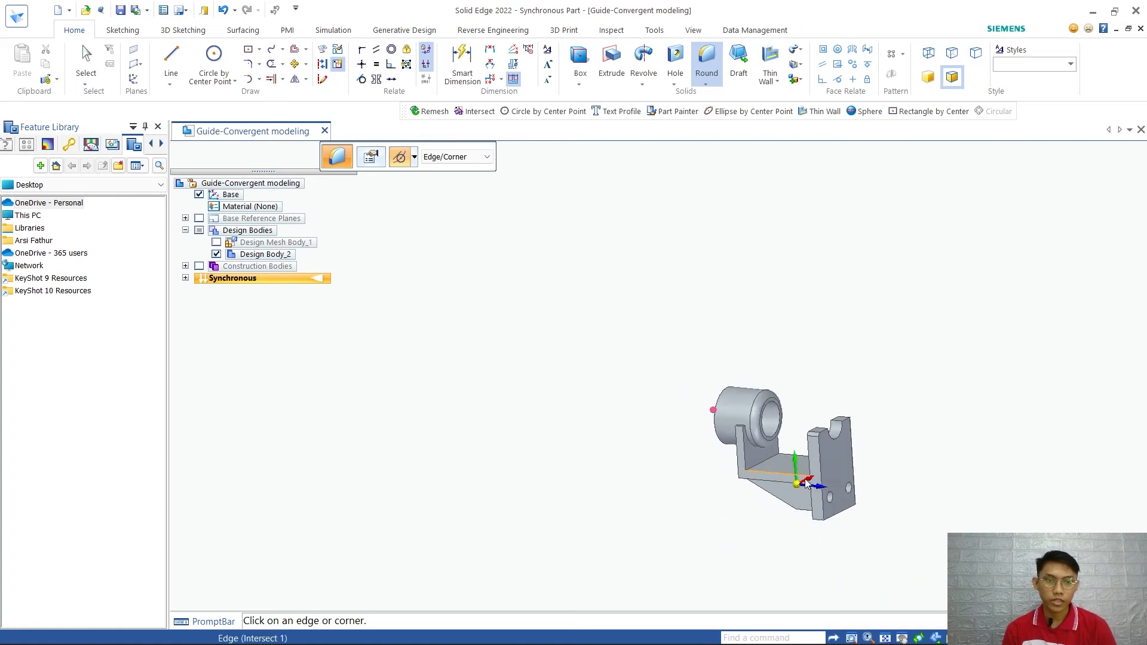
pyautogui.scroll(3, 777, 431)
pyautogui.moveTo(831, 481); pyautogui.dragTo(995, 510, button='middle')
pyautogui.scroll(4, 737, 365)
pyautogui.scroll(-2, 738, 366)
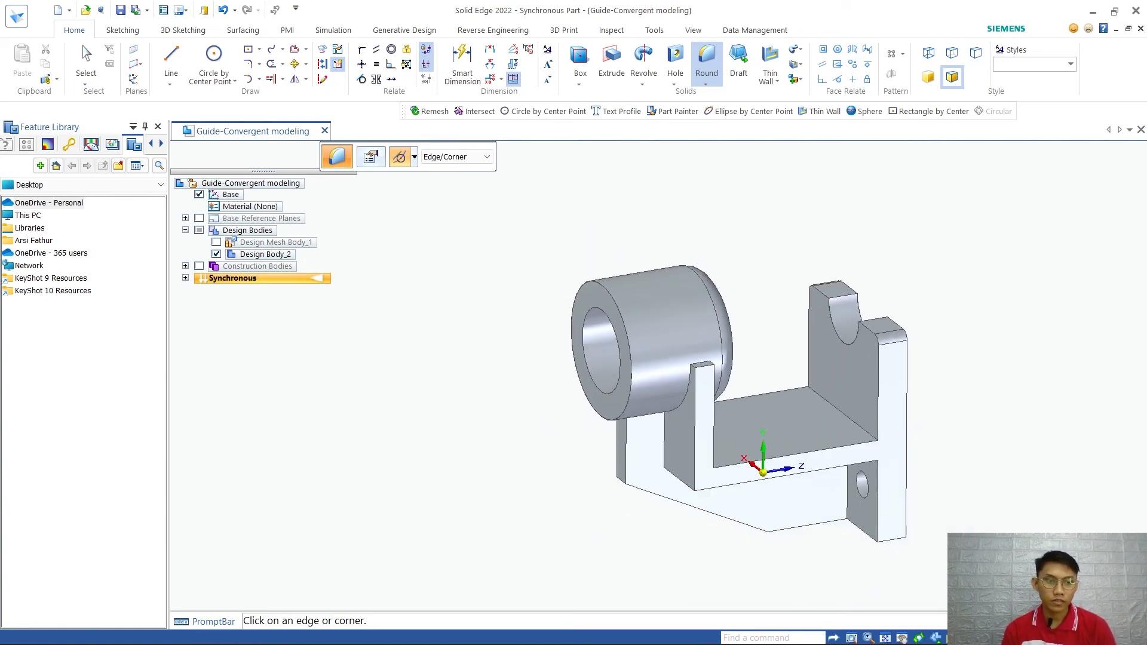
pyautogui.hotkey('ctrl', 'i')
pyautogui.press('Escape')
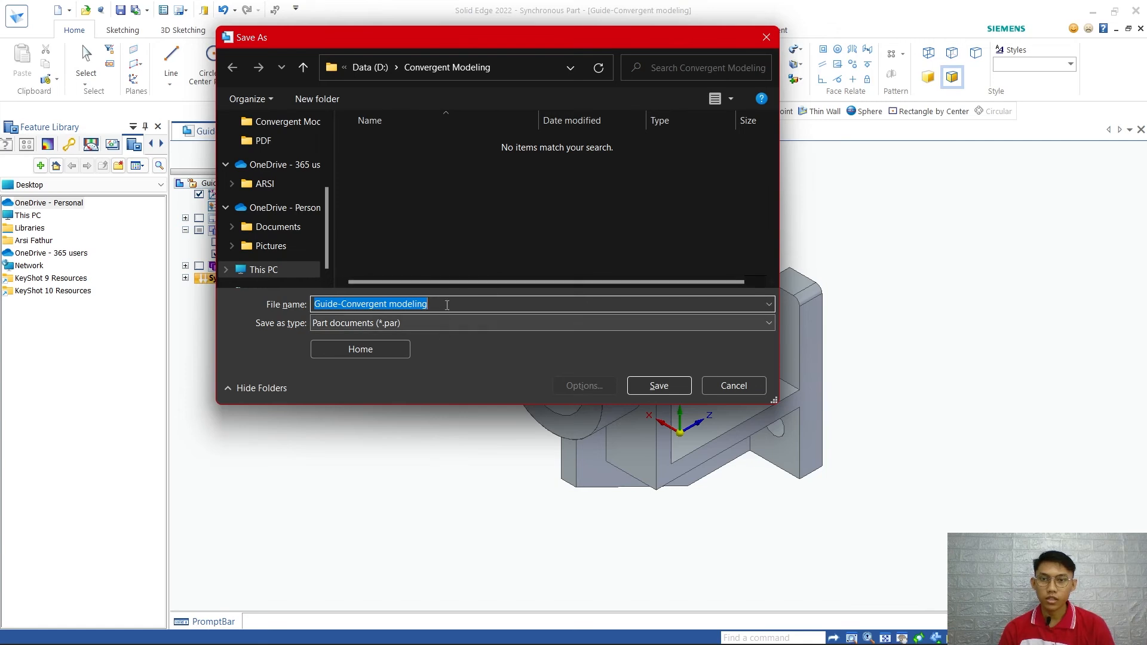
# Save the part as a new Part document named "Guide-Editable CAD" in the Convergent Modeling folder
pyautogui.click(460, 301)
pyautogui.moveTo(440, 298); pyautogui.dragTo(365, 295)
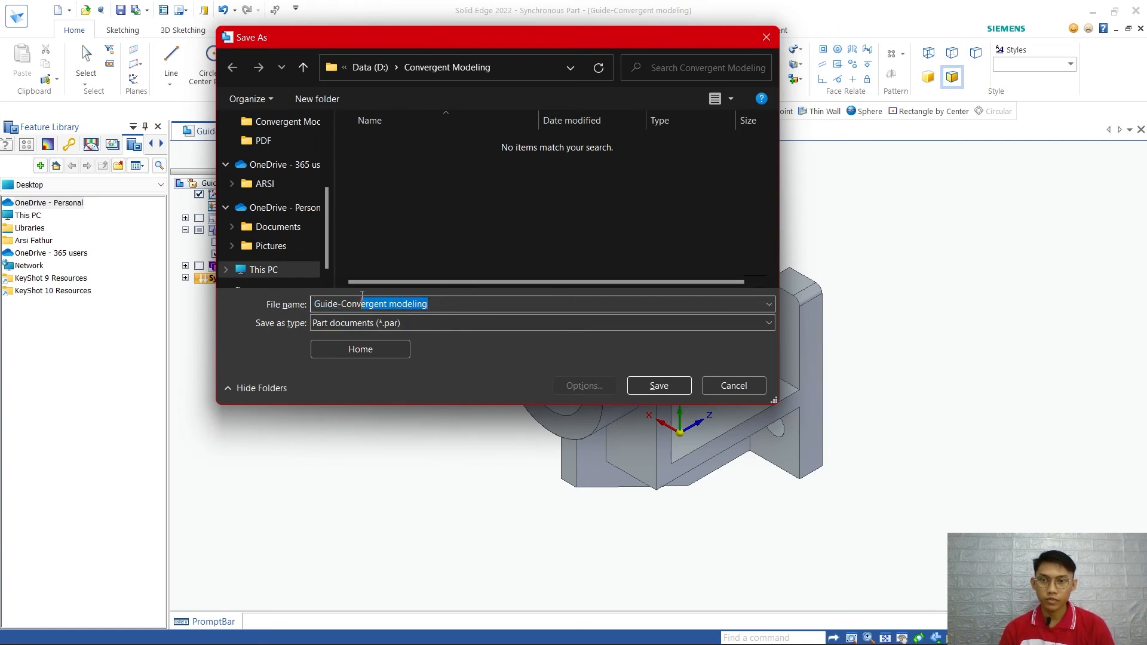
pyautogui.press('BackSpace')
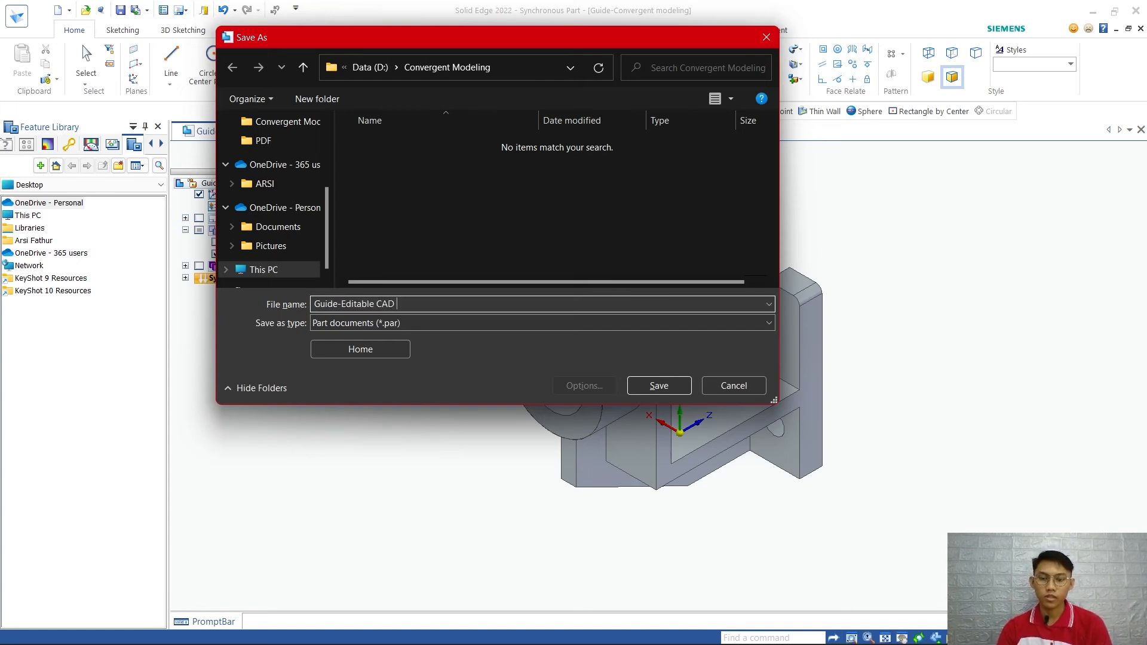
pyautogui.press('Return')
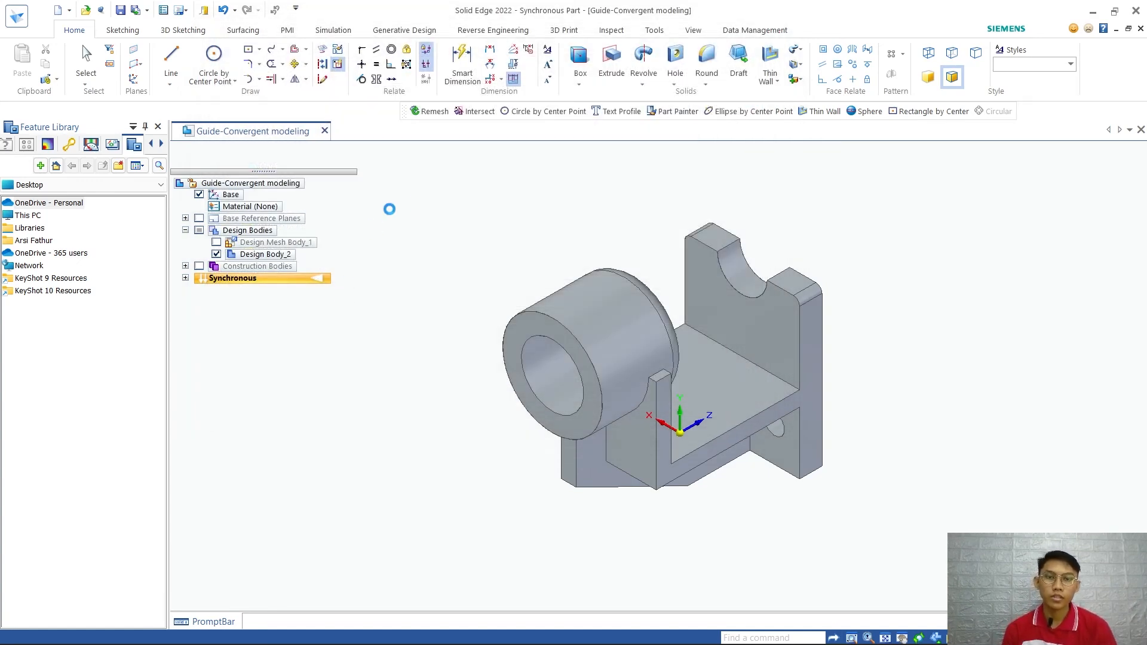